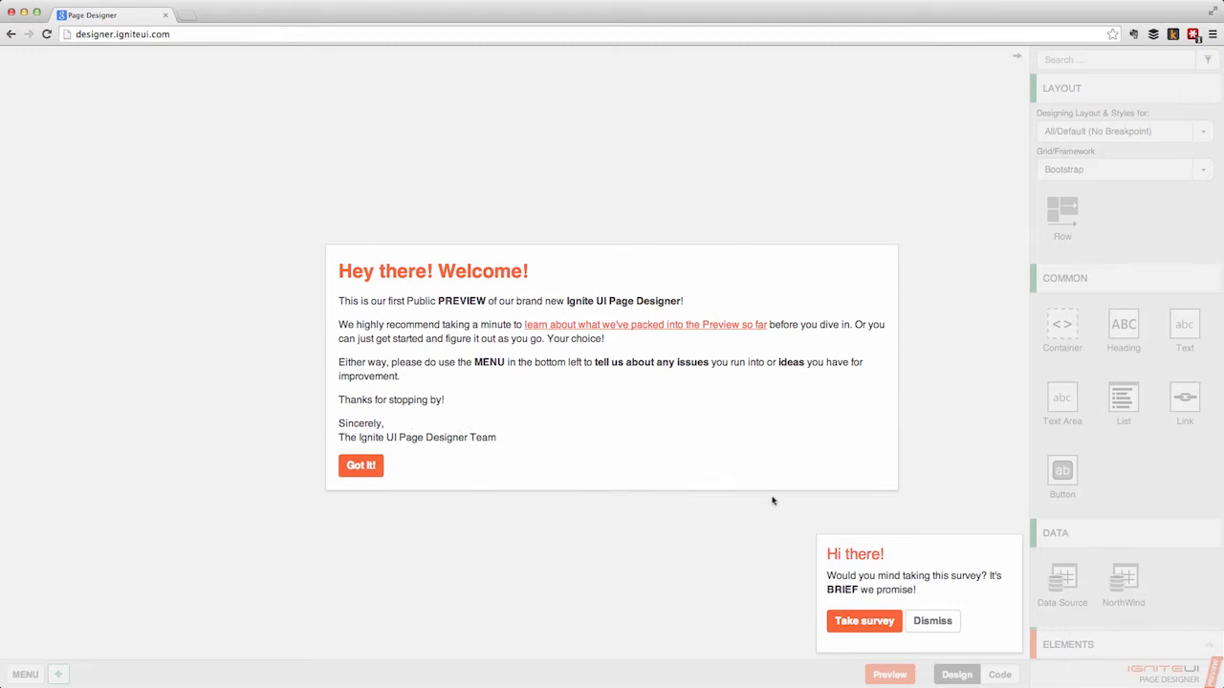
# Step: Dismiss the survey invitation and close the welcome message
pyautogui.click(934, 622)
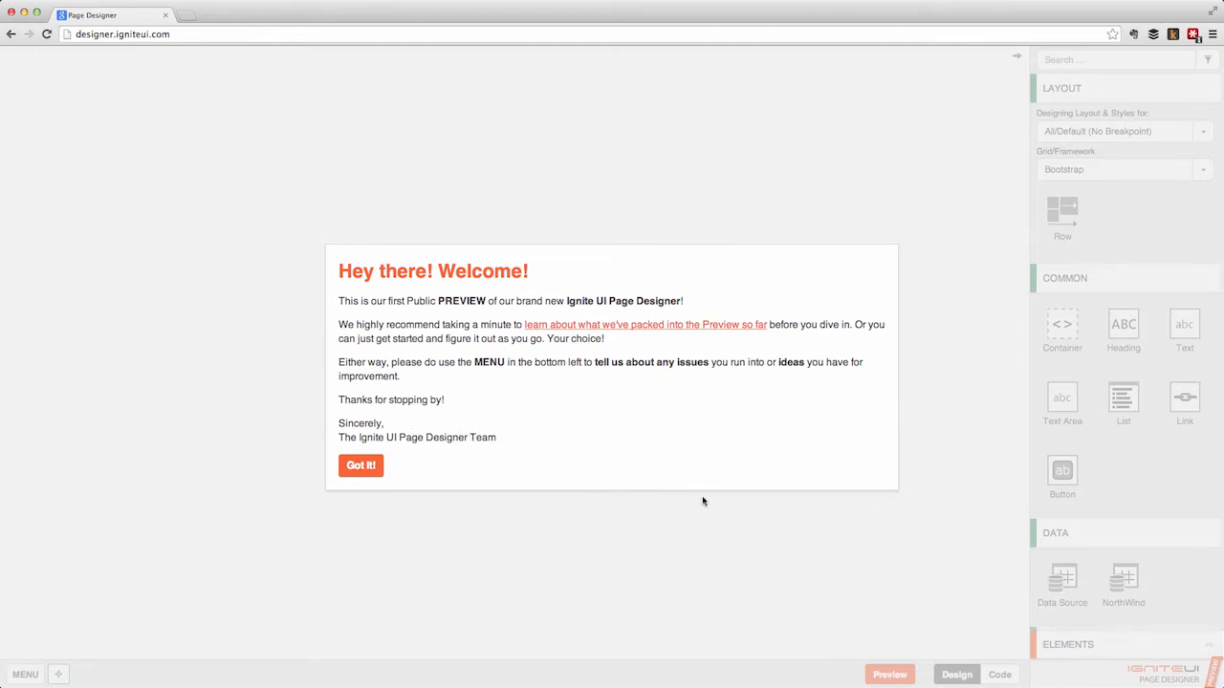
pyautogui.click(371, 467)
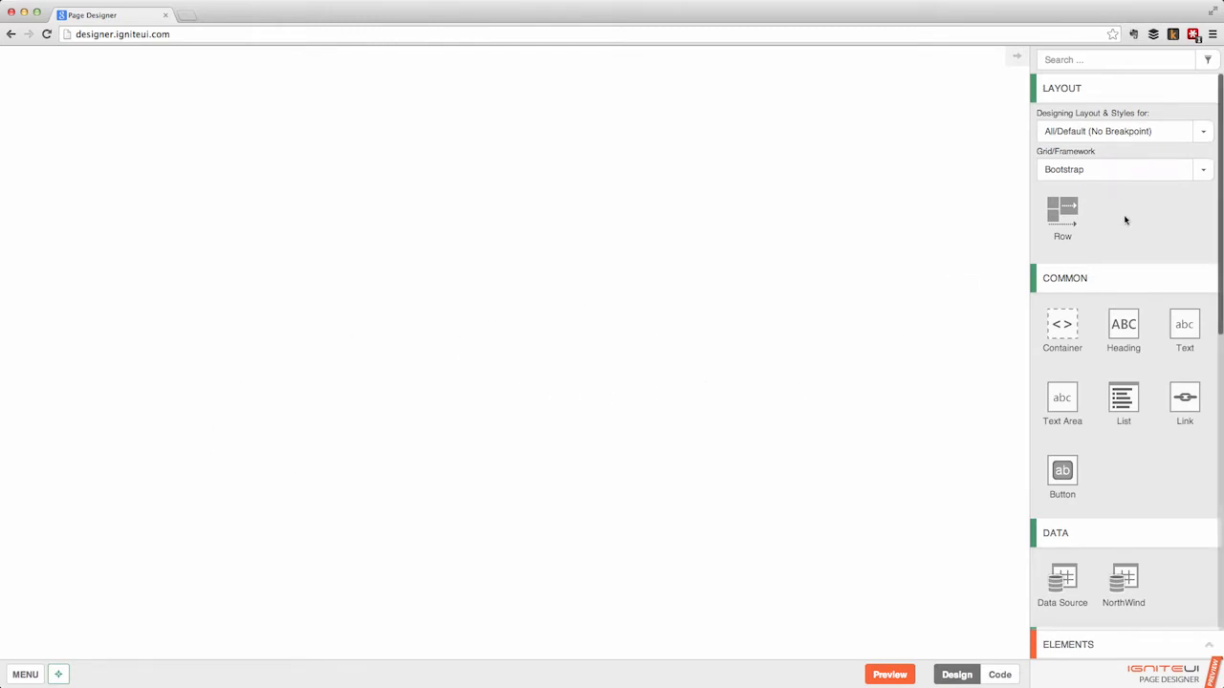
# Step: Add a Container component to the blank page and set its tagName to article
pyautogui.scroll(-5, 1124, 400)
pyautogui.scroll(-8, 1125, 400)
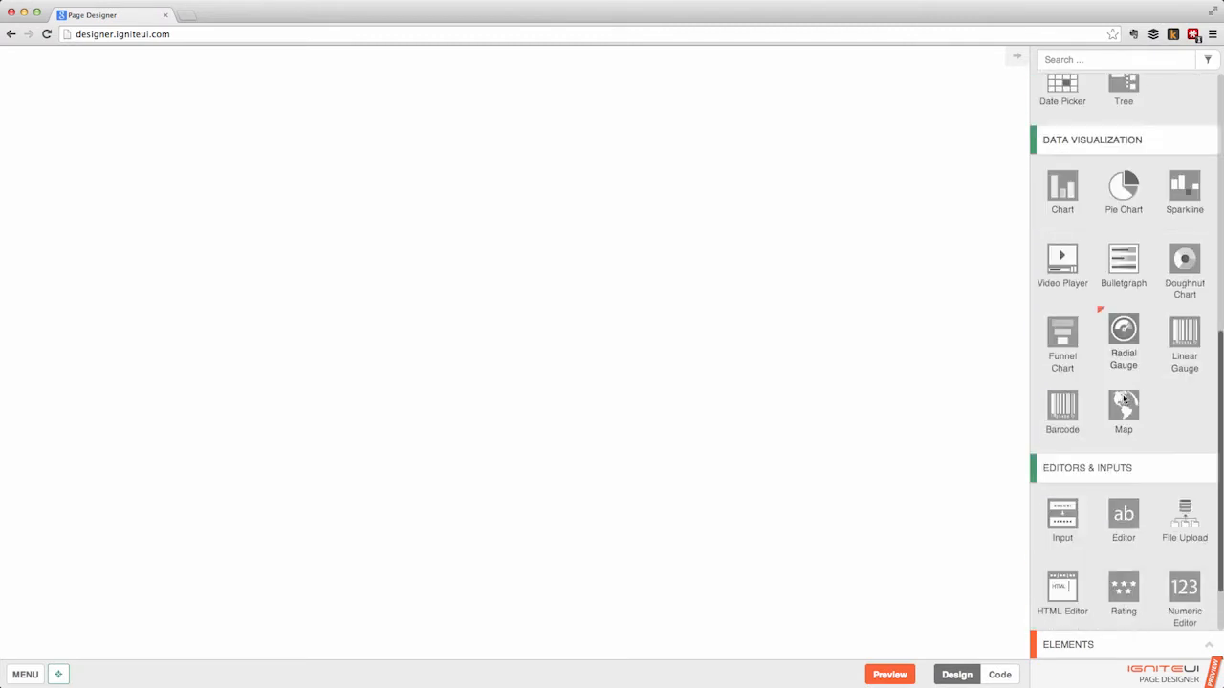
pyautogui.scroll(11, 1124, 399)
pyautogui.scroll(3, 1124, 400)
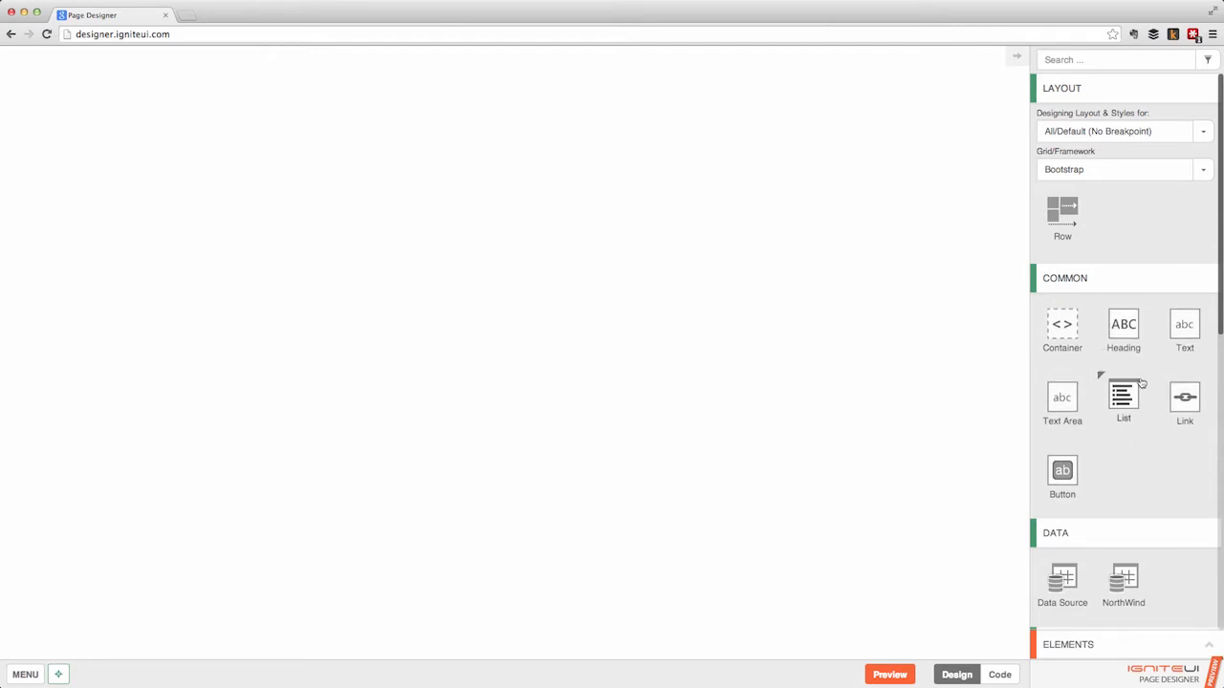
pyautogui.moveTo(1061, 328); pyautogui.dragTo(412, 186)
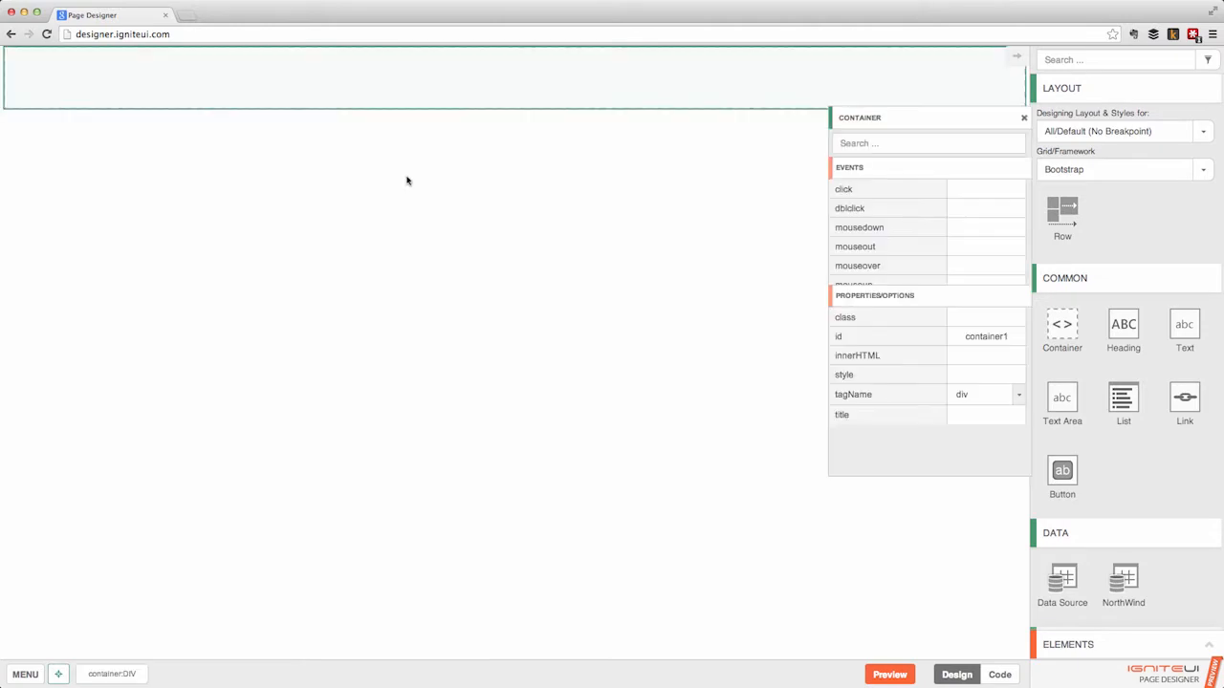
pyautogui.click(1019, 402)
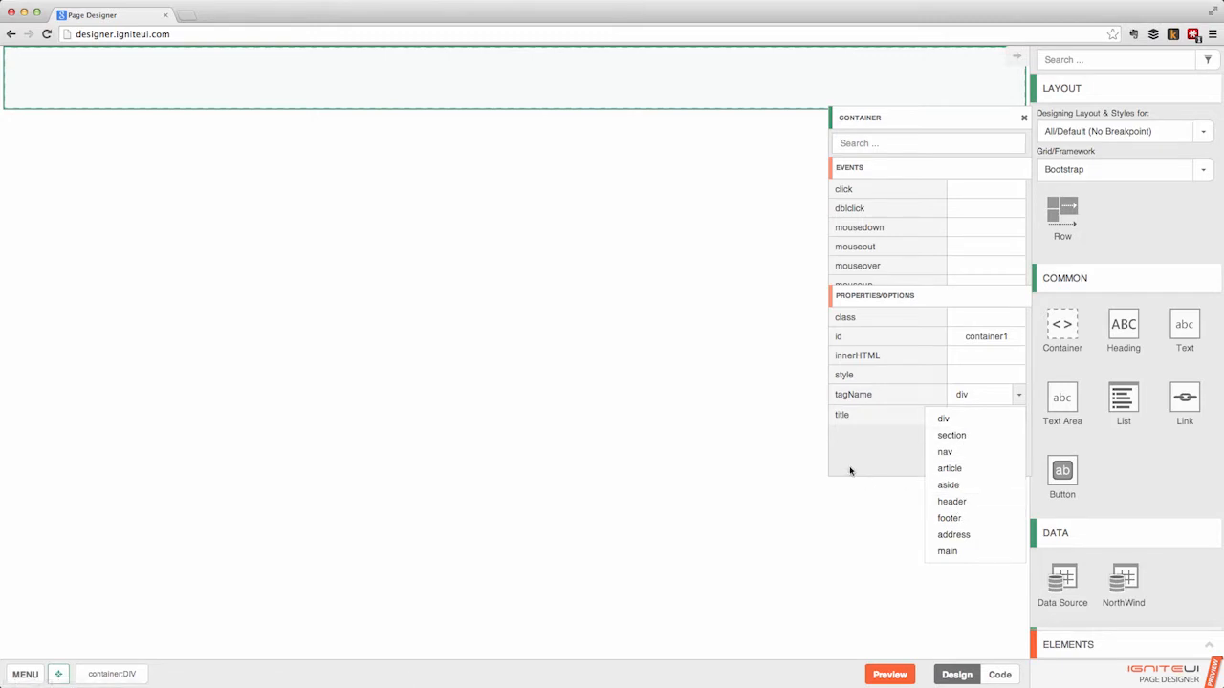
pyautogui.click(967, 469)
# Step: Undo the container insertion in the page's code and return to the design view
pyautogui.click(1001, 675)
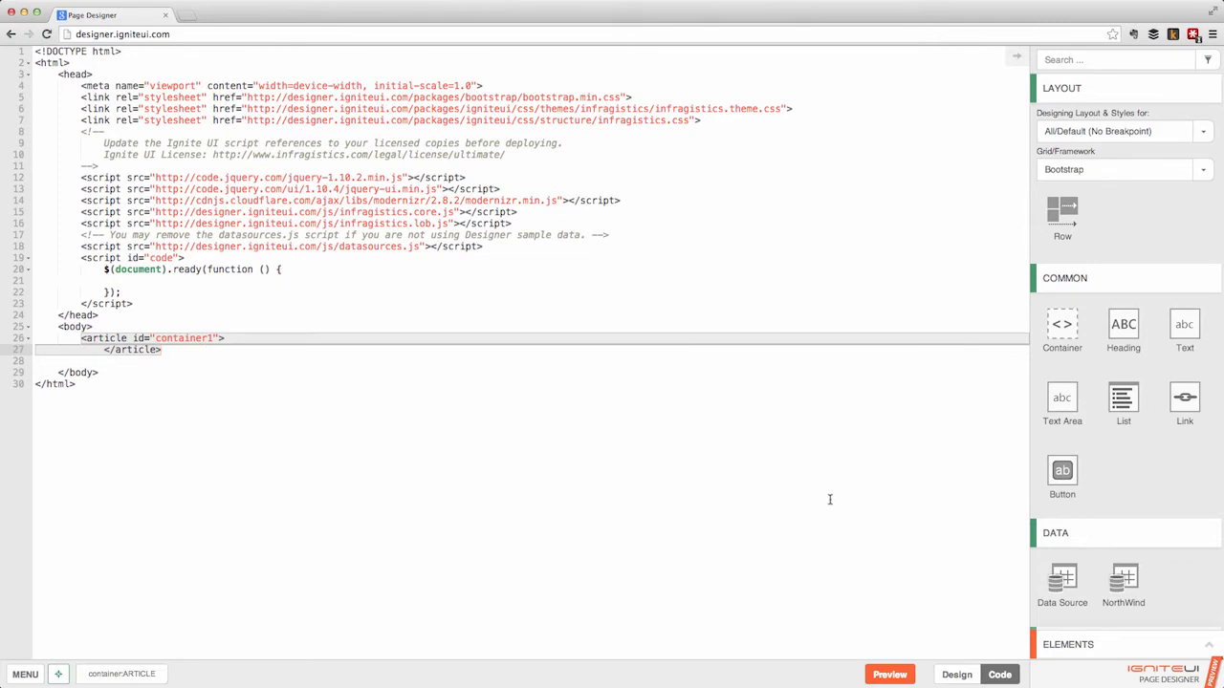
pyautogui.press('super+z')
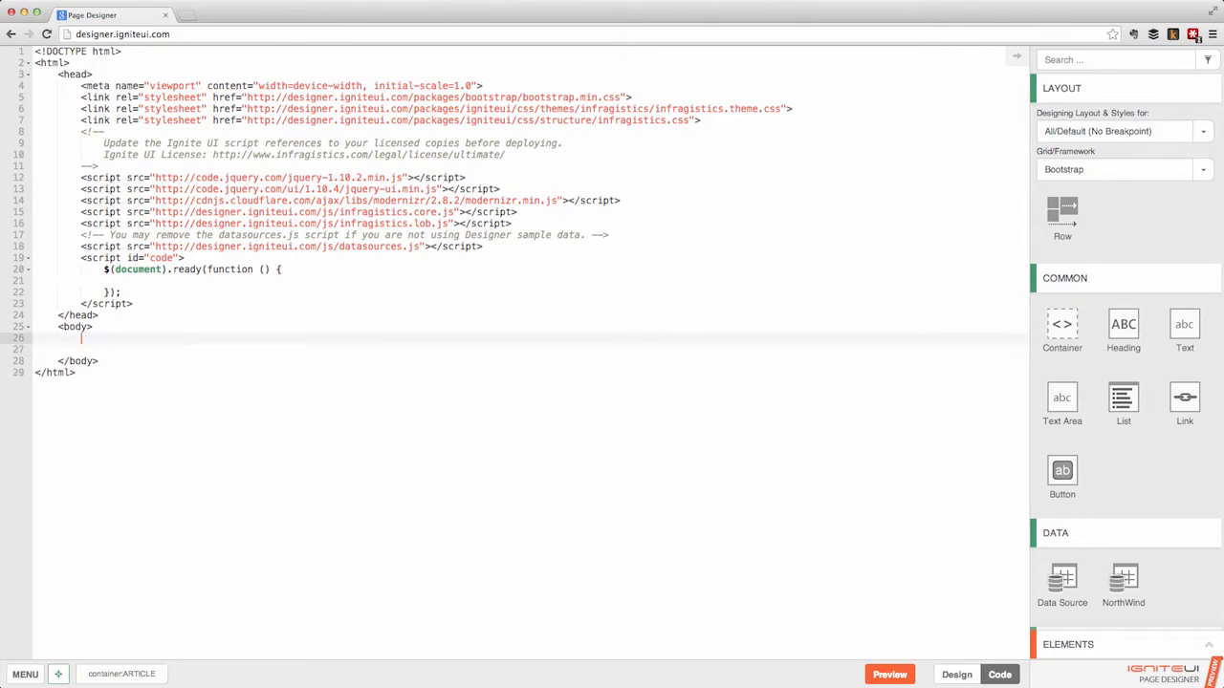
pyautogui.click(956, 675)
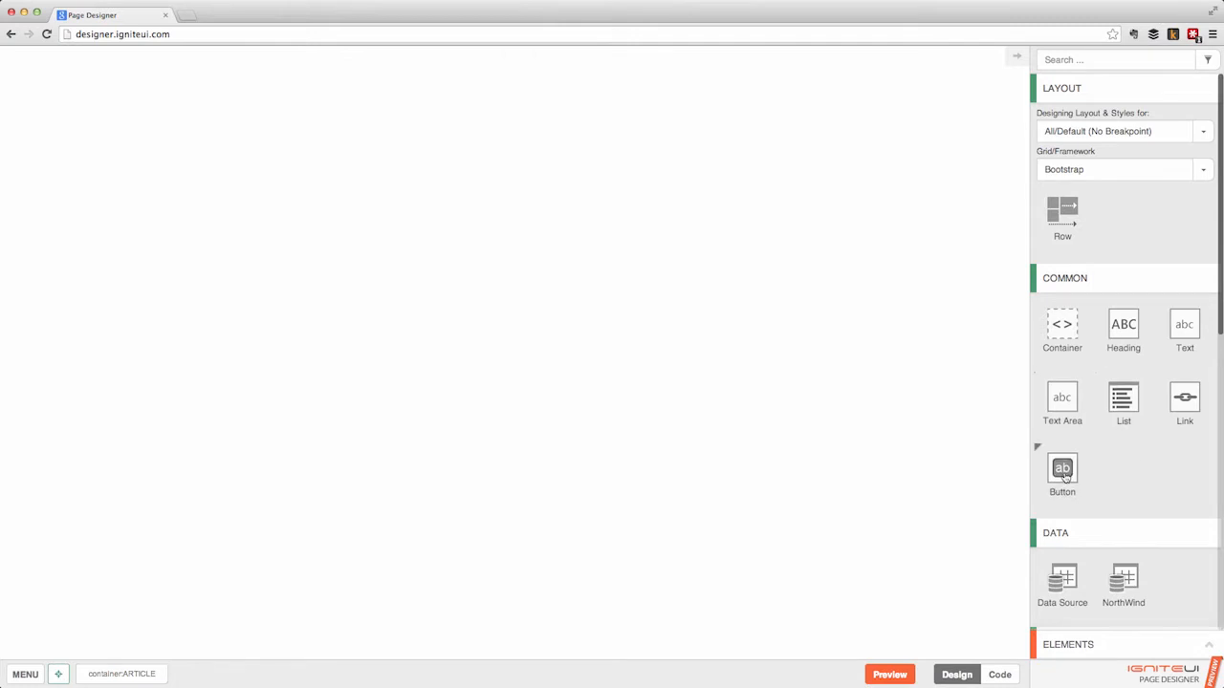
# Step: Examine the toolbox components, from the layout and common ones to lists, data visualization, and editors and inputs
pyautogui.scroll(-3, 1128, 482)
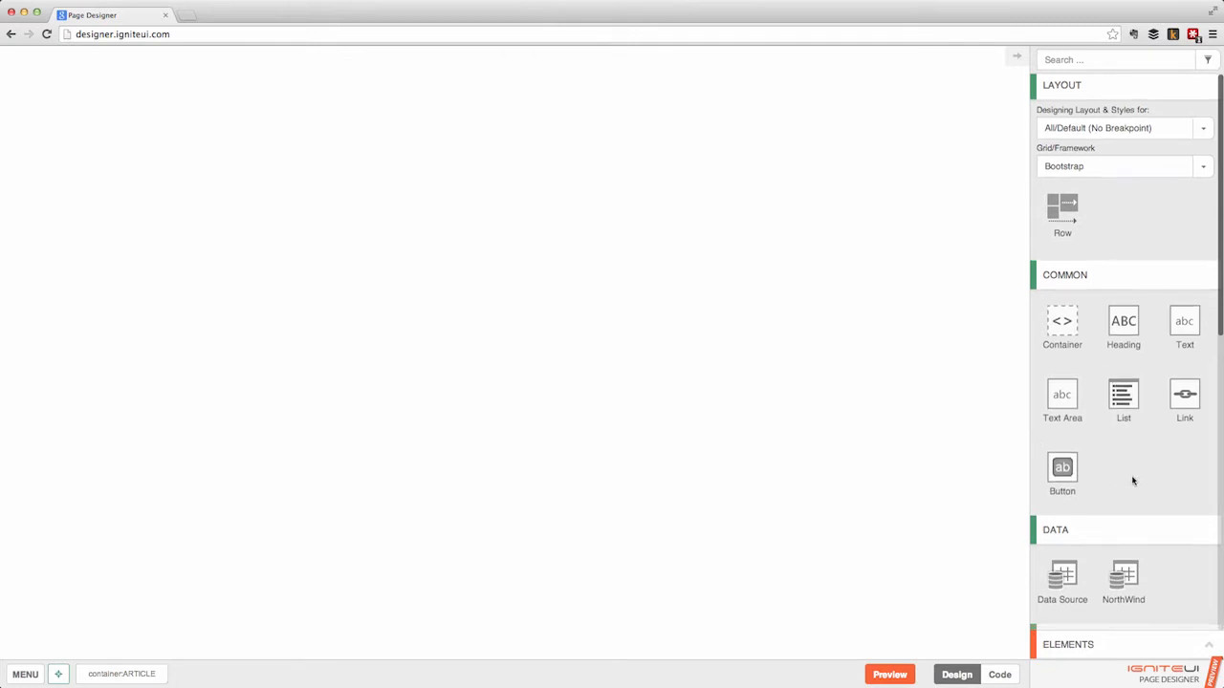
pyautogui.scroll(-8, 1131, 482)
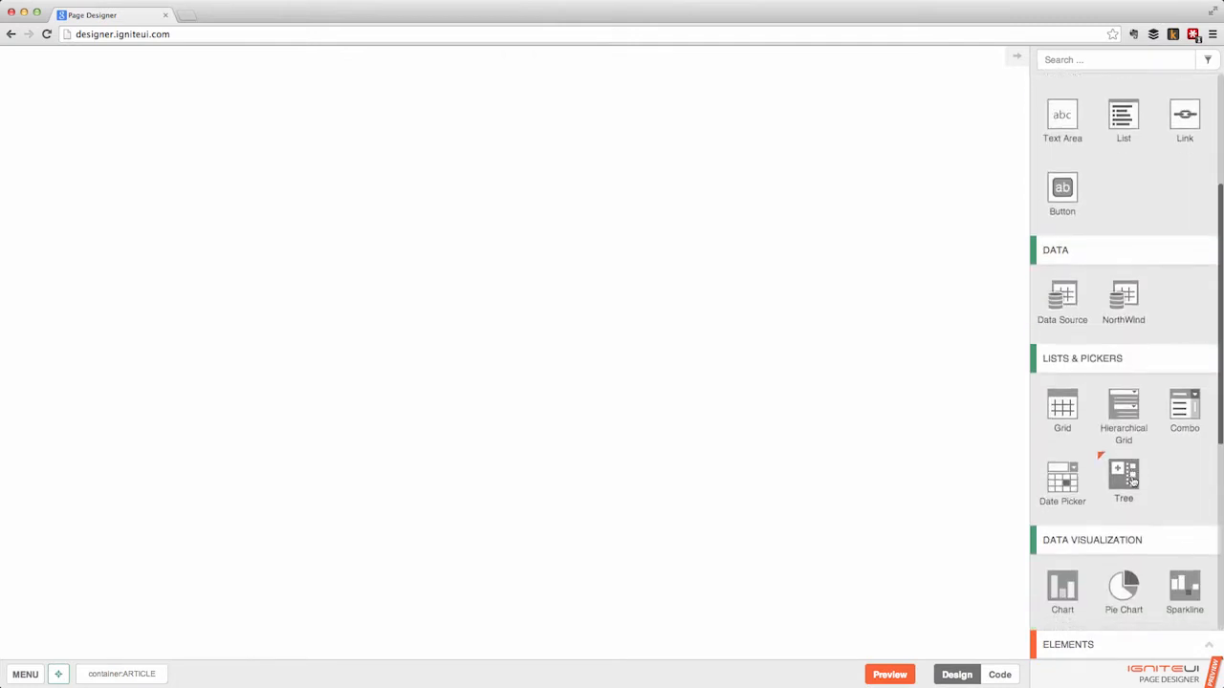
pyautogui.scroll(-2, 1133, 482)
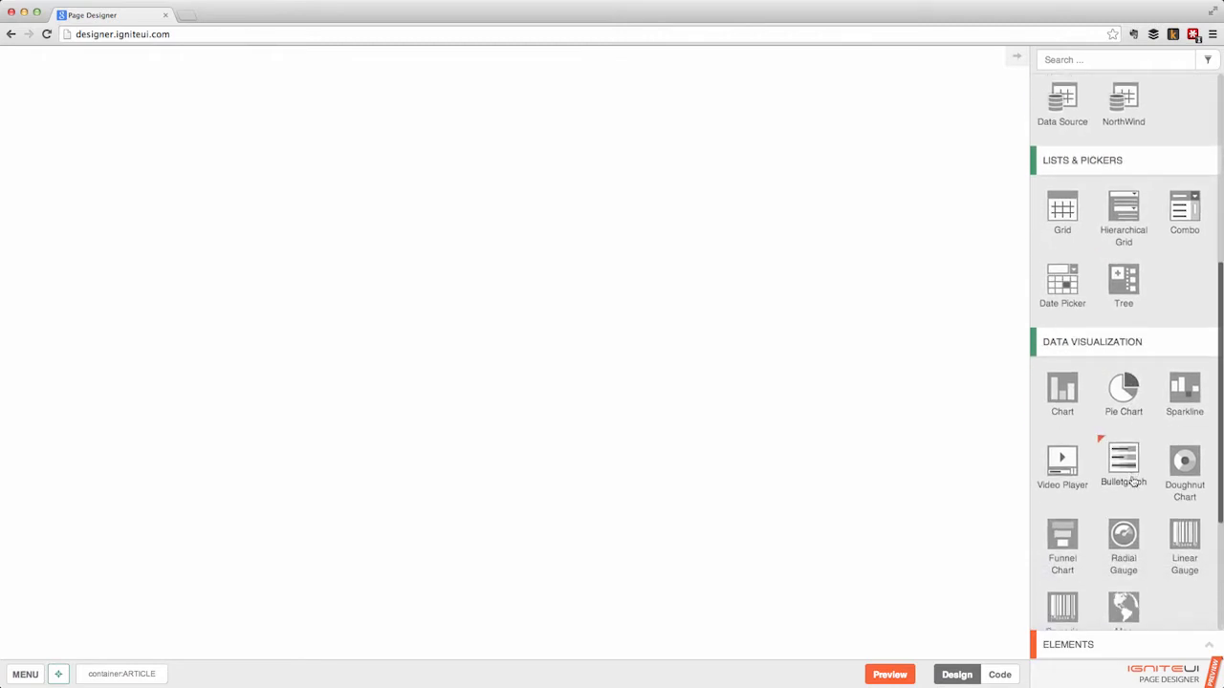
pyautogui.scroll(-8, 1133, 482)
pyautogui.scroll(-2, 1133, 482)
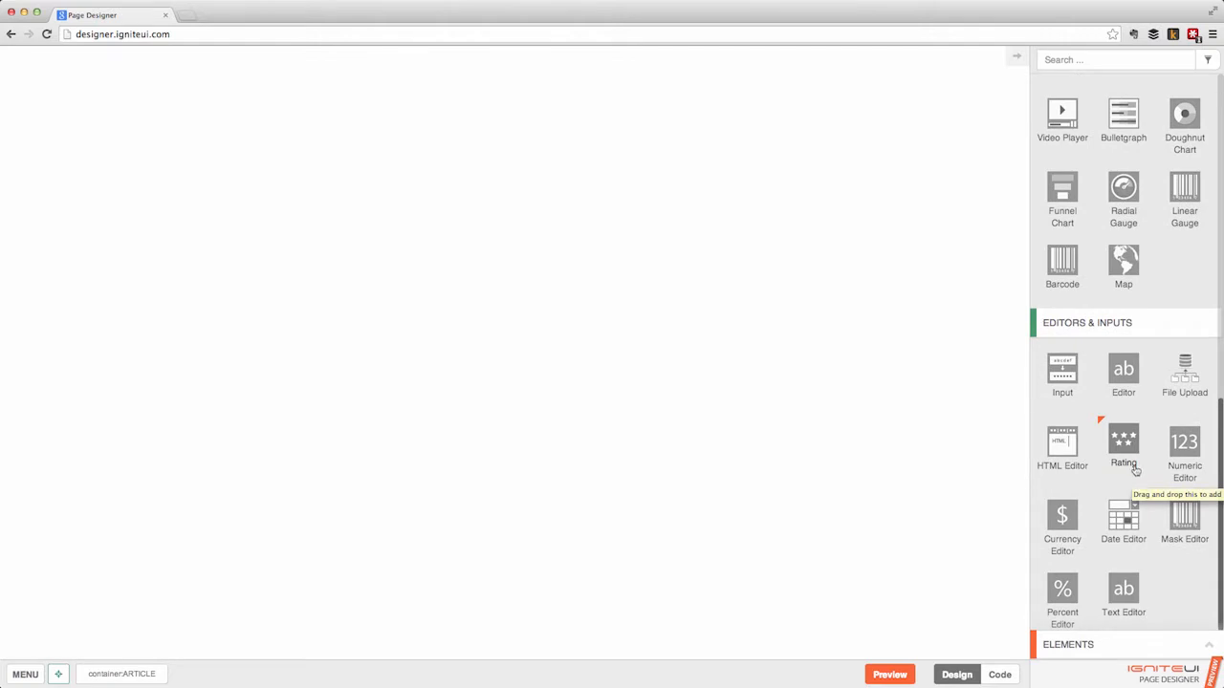
pyautogui.scroll(6, 1134, 482)
pyautogui.scroll(4, 1135, 470)
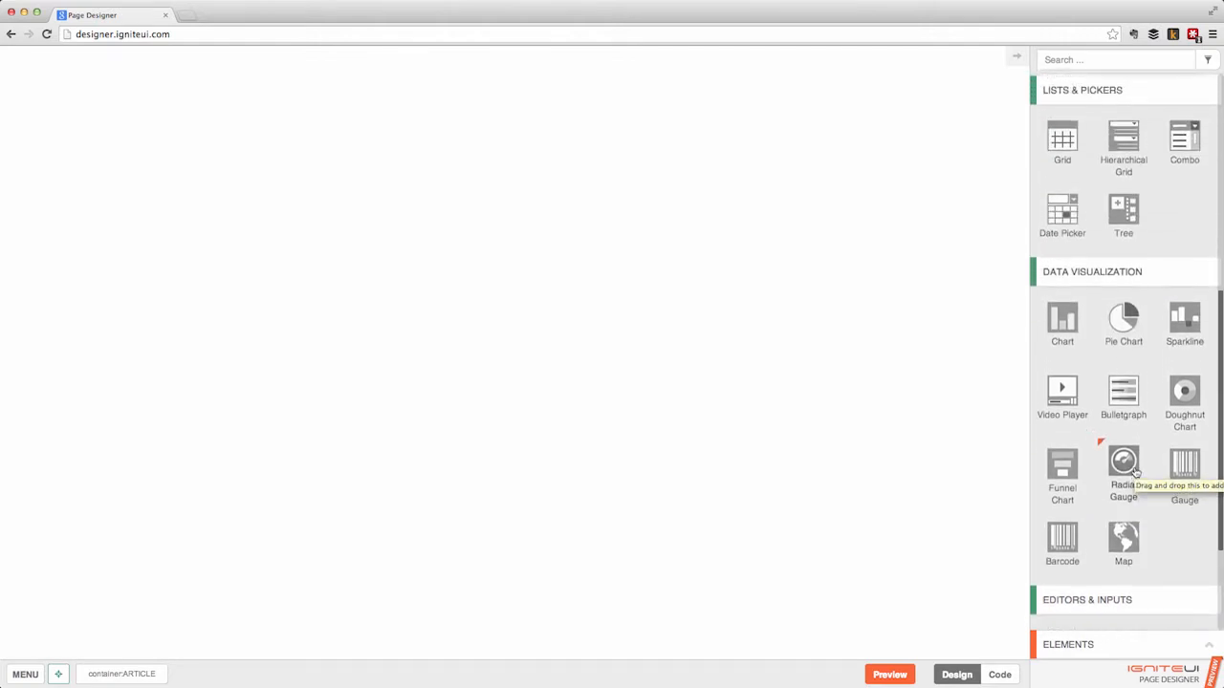
pyautogui.scroll(1, 1101, 445)
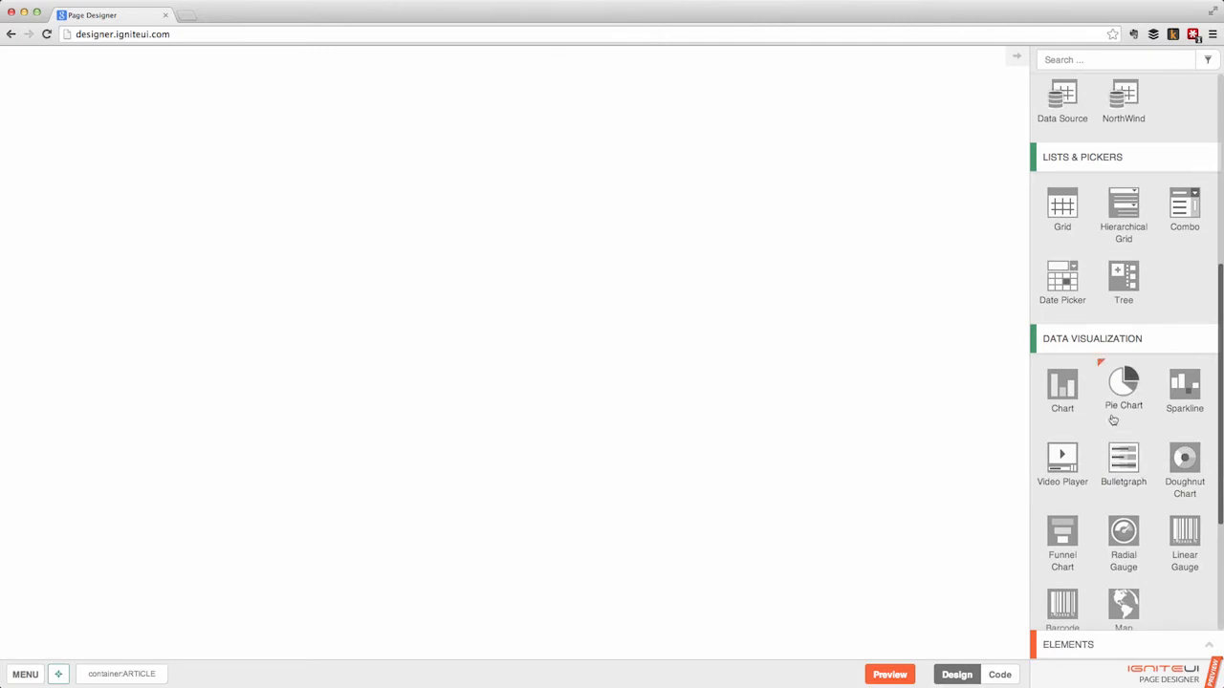
pyautogui.scroll(1, 1100, 429)
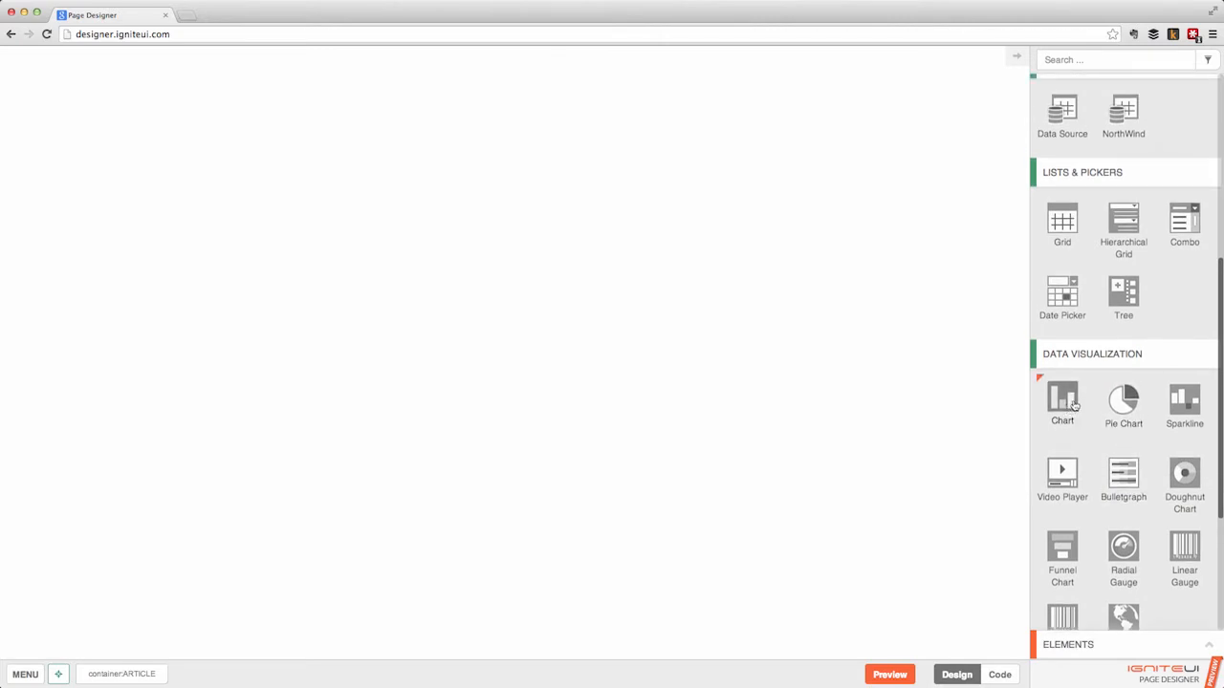
pyautogui.scroll(4, 1176, 371)
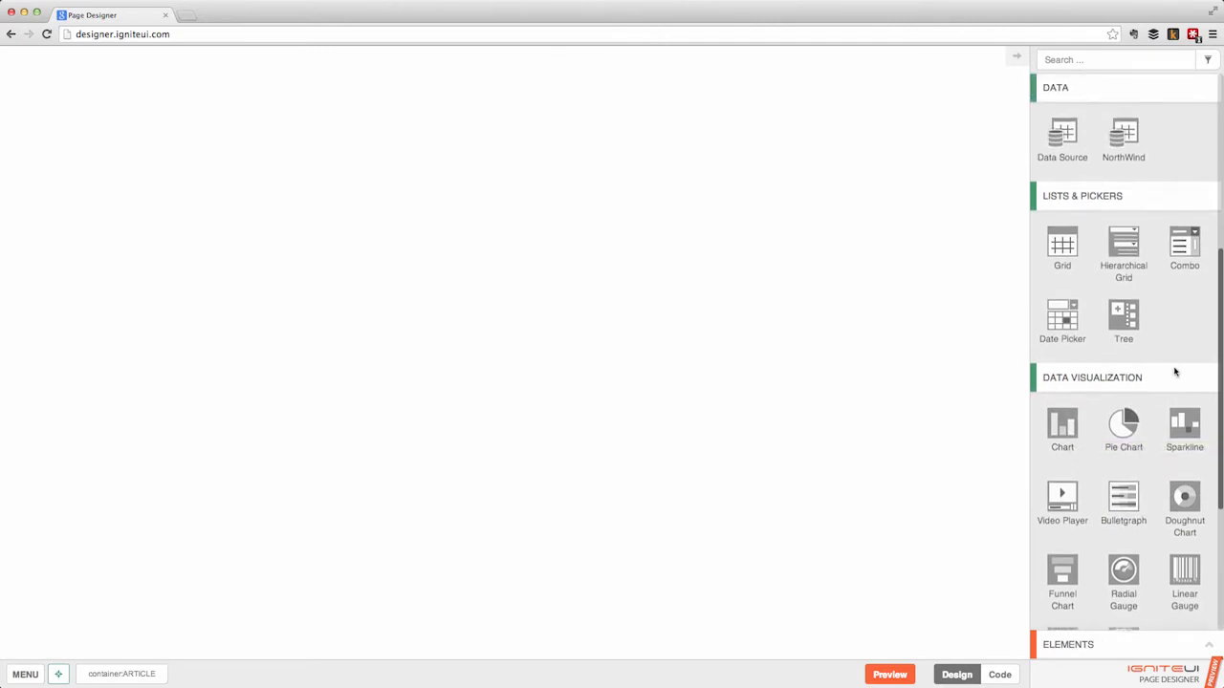
pyautogui.scroll(3, 1176, 371)
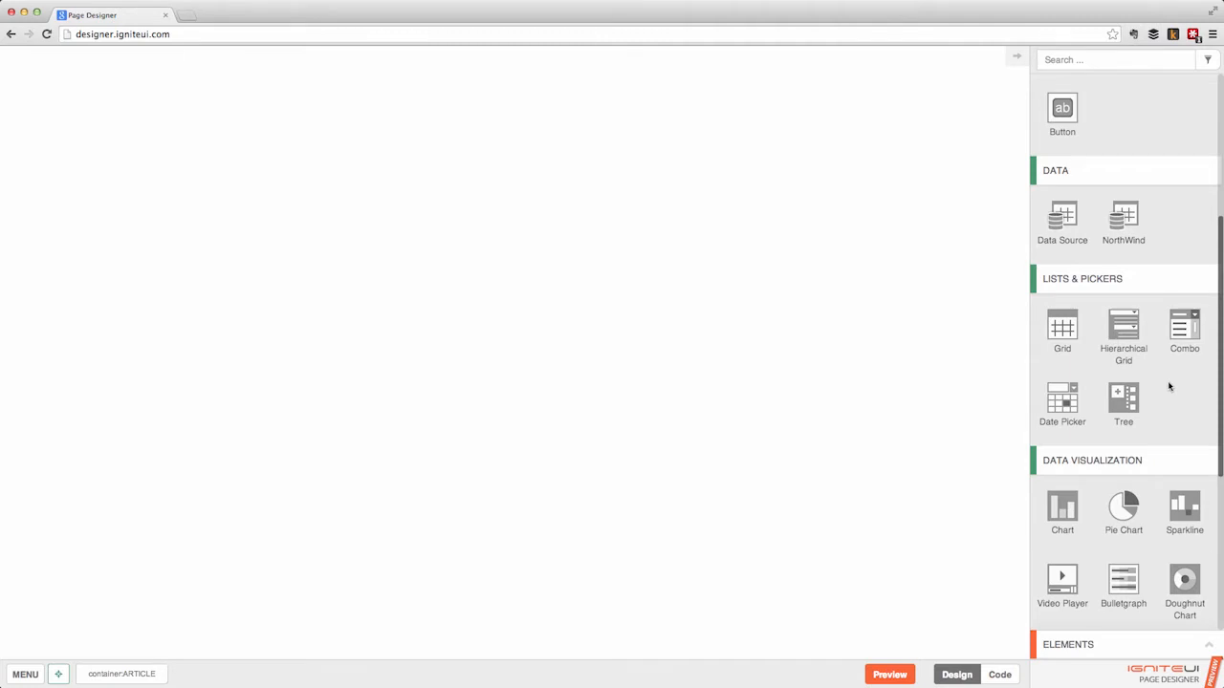
pyautogui.scroll(10, 1168, 382)
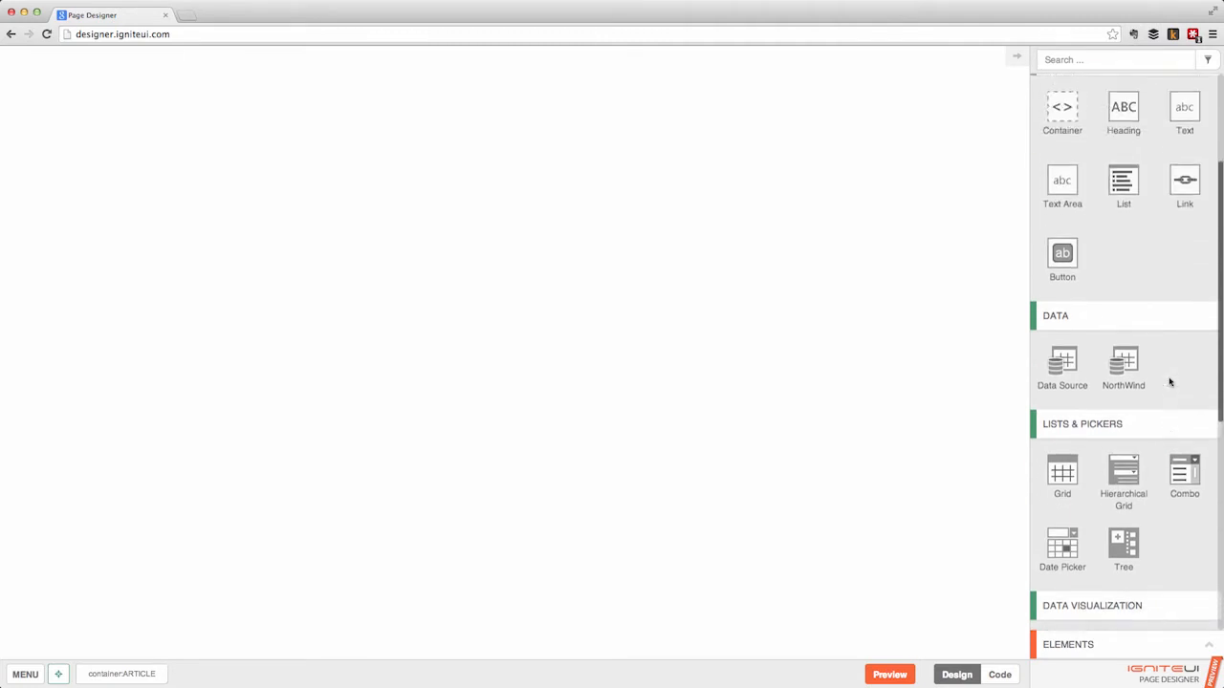
pyautogui.scroll(2, 1168, 382)
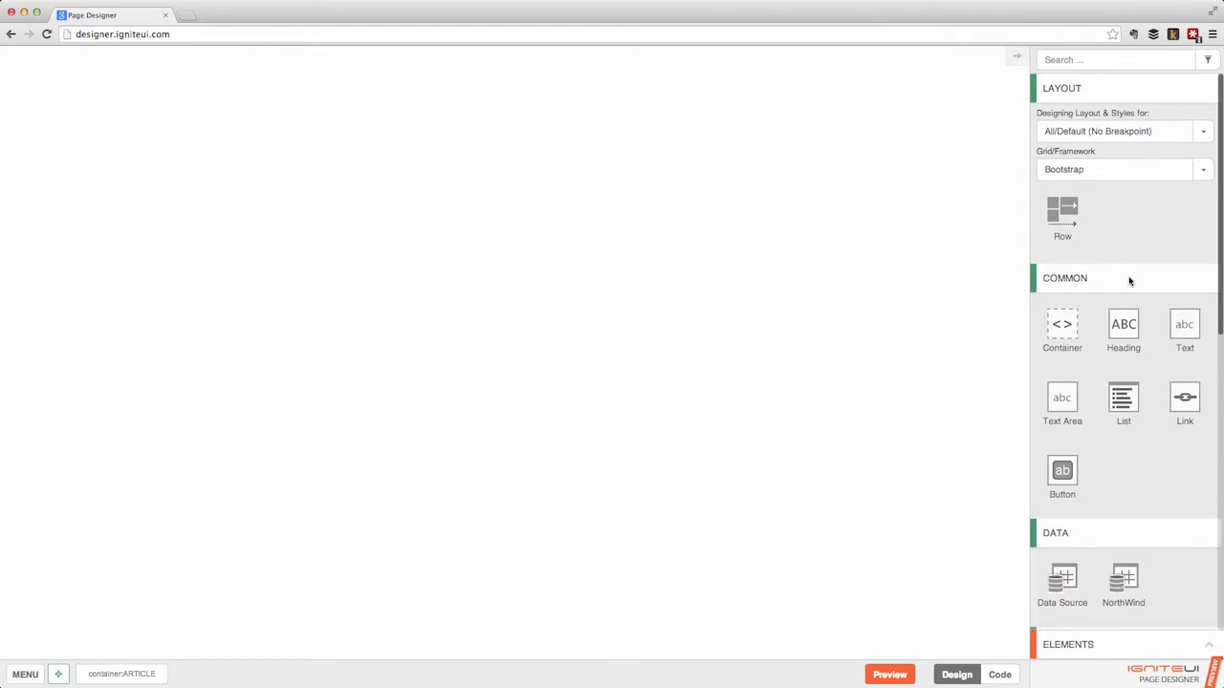
pyautogui.scroll(-5, 1124, 411)
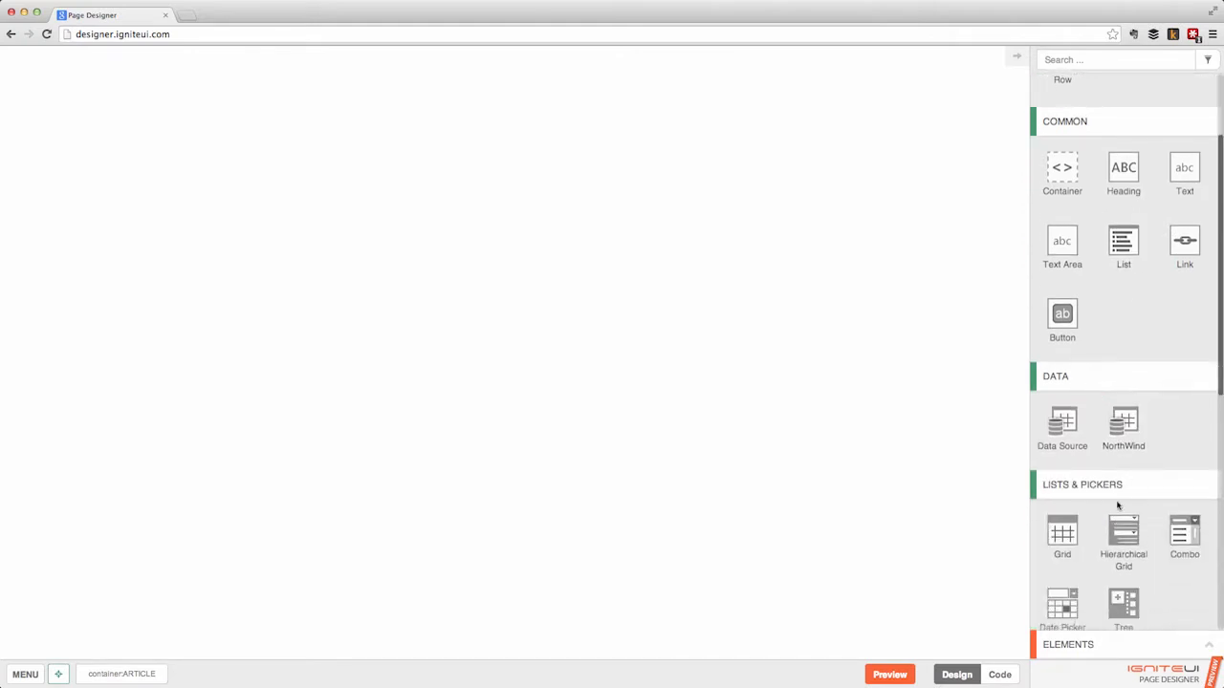
pyautogui.scroll(-2, 1075, 526)
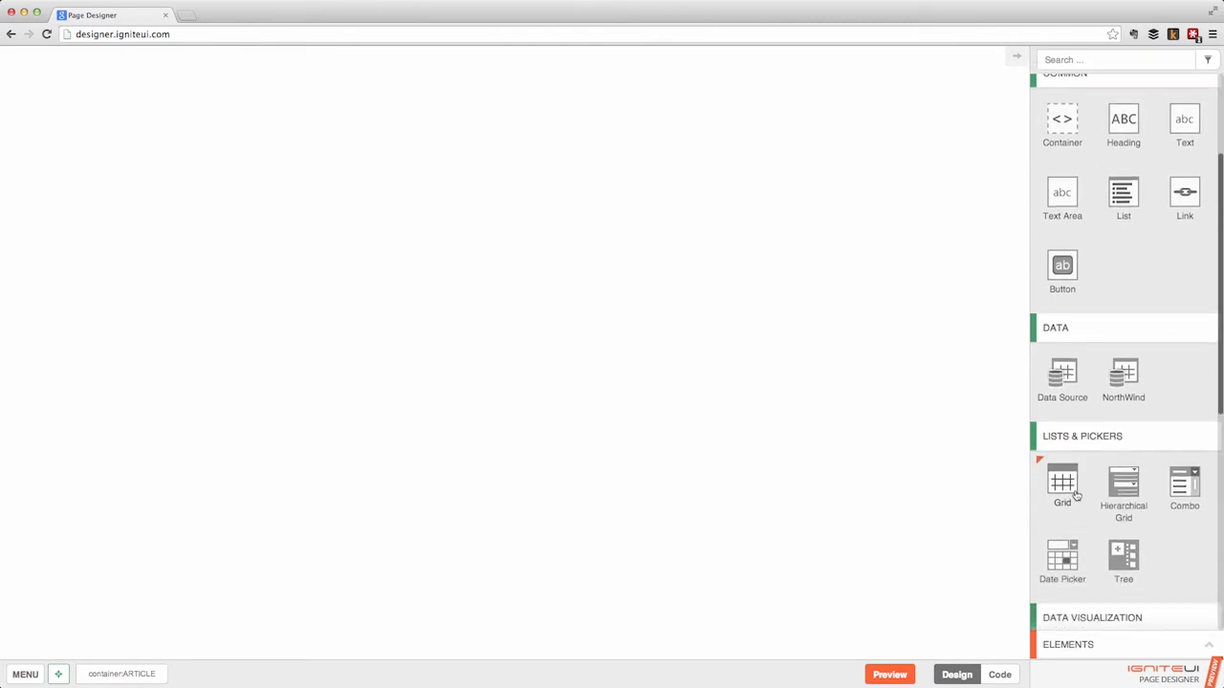
pyautogui.scroll(-5, 1097, 517)
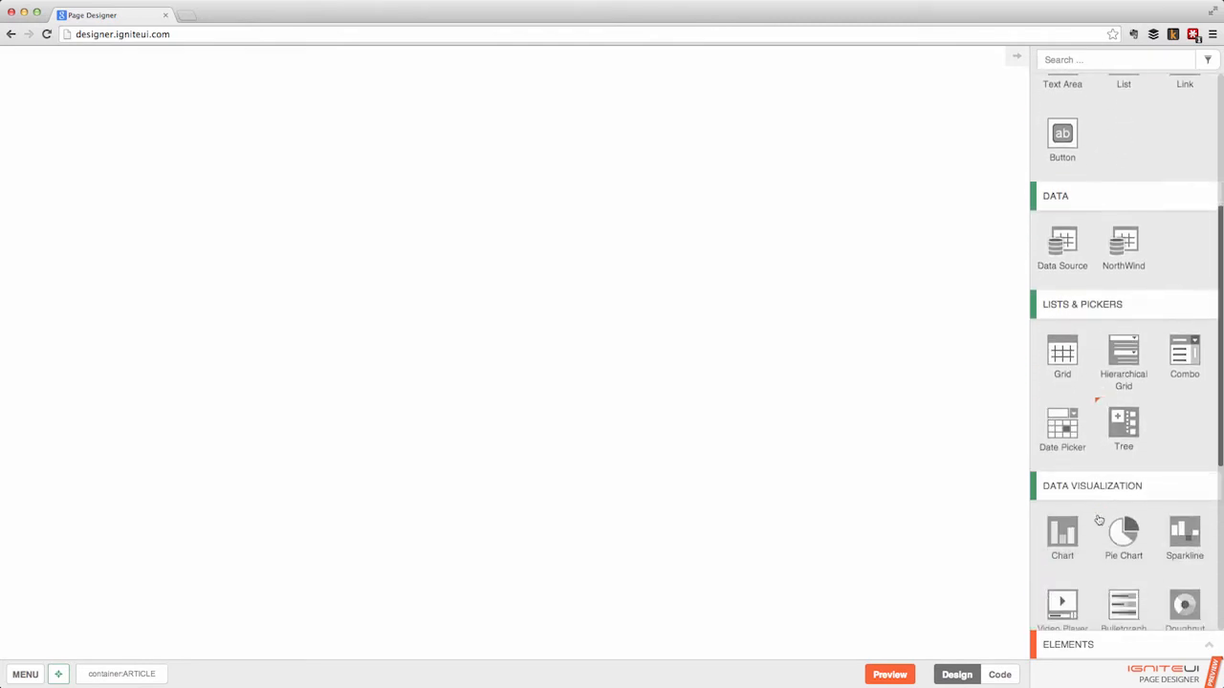
pyautogui.scroll(10, 1100, 522)
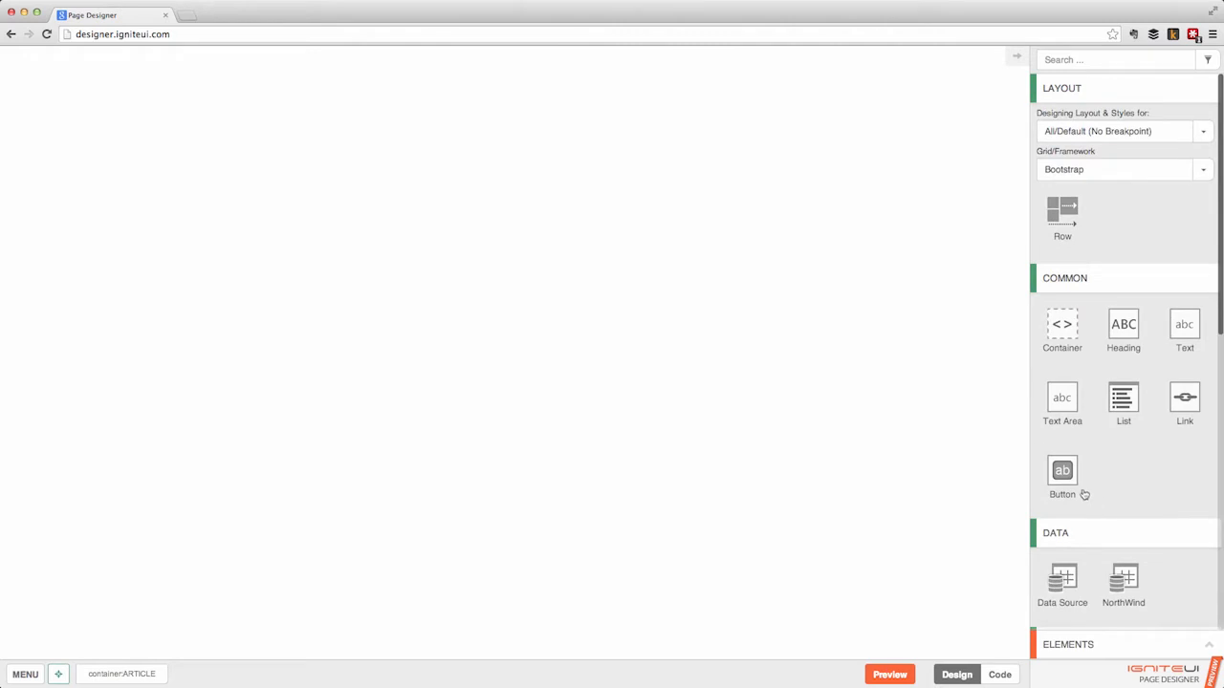
# Step: Open the designer's system requirements page and read the general requirements
pyautogui.click(27, 675)
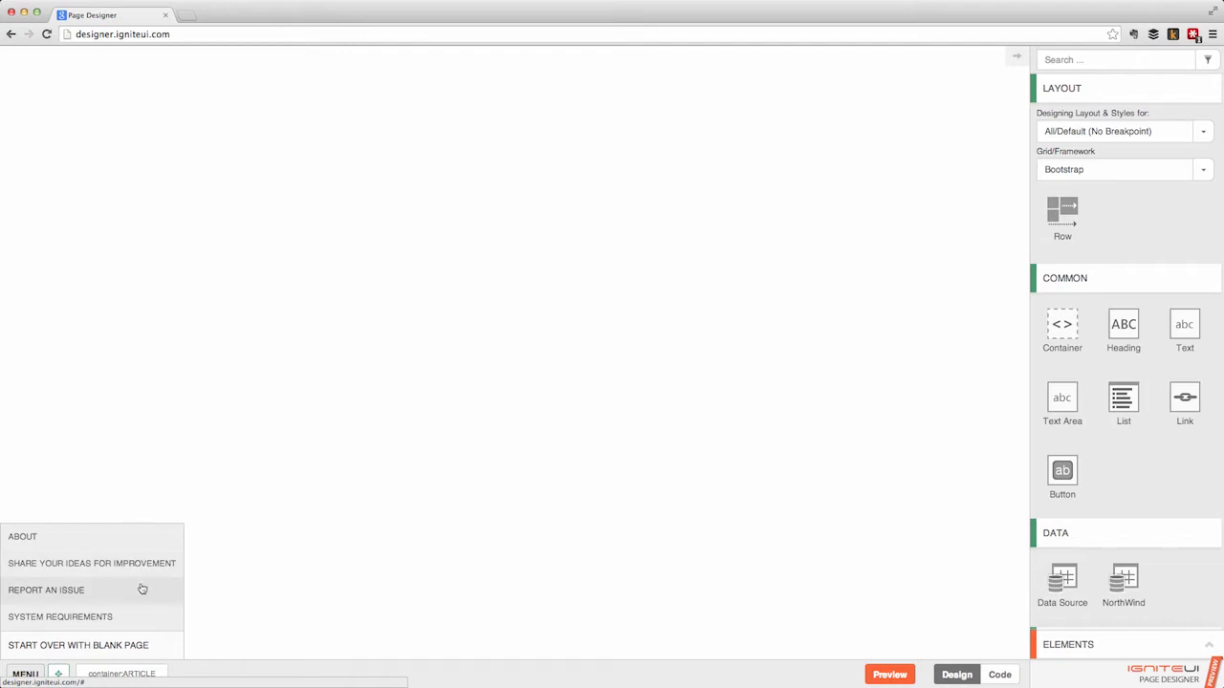
pyautogui.click(90, 618)
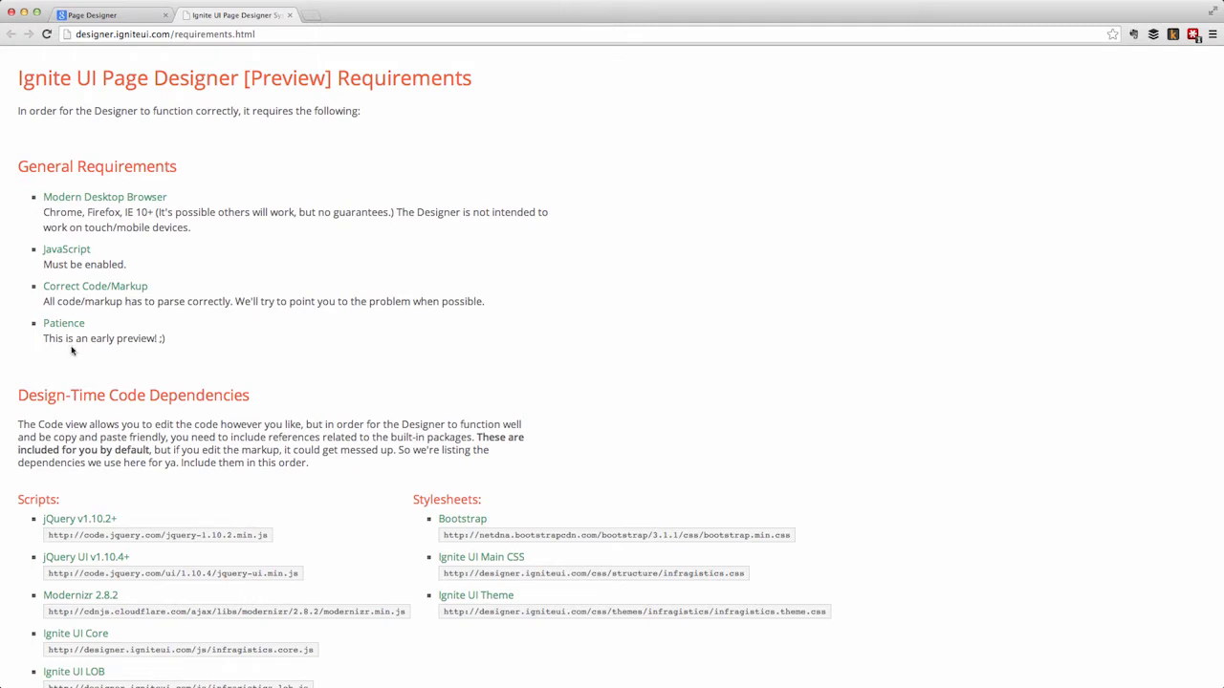
pyautogui.moveTo(171, 342); pyautogui.dragTo(40, 340)
pyautogui.click(227, 339)
# Step: Examine the design-time scripts and stylesheets, the copy-and-paste references, and the commercial library section of the requirements
pyautogui.scroll(-10, 284, 350)
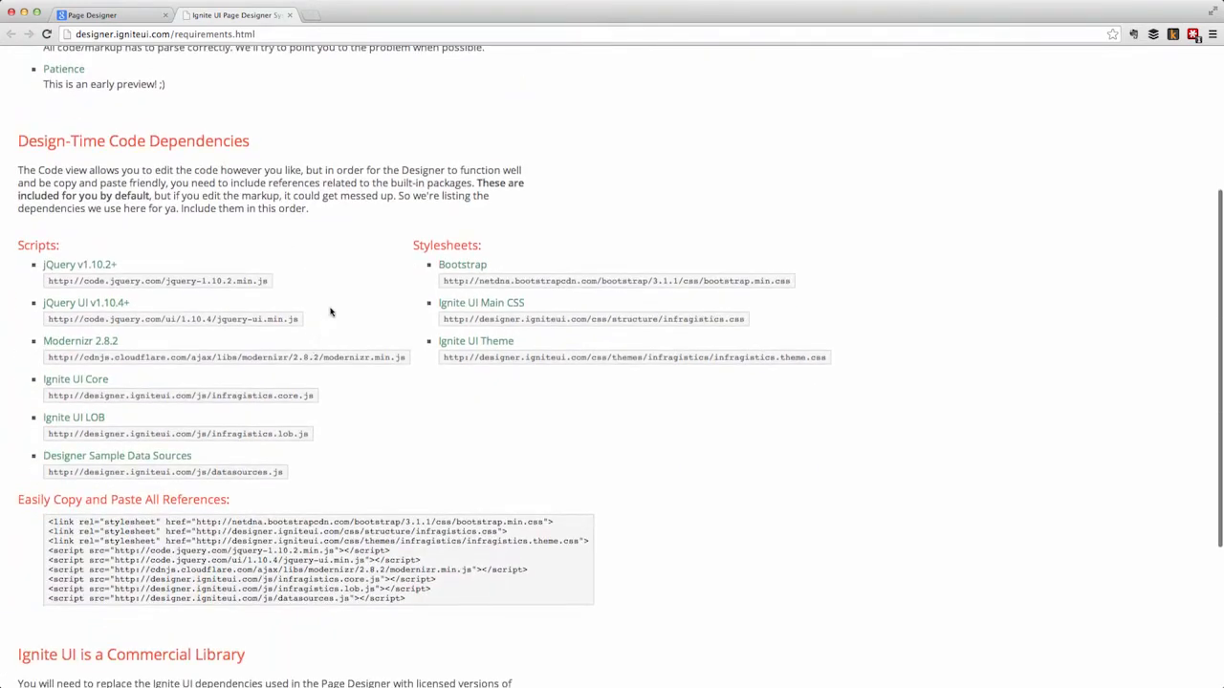
pyautogui.scroll(5, 331, 306)
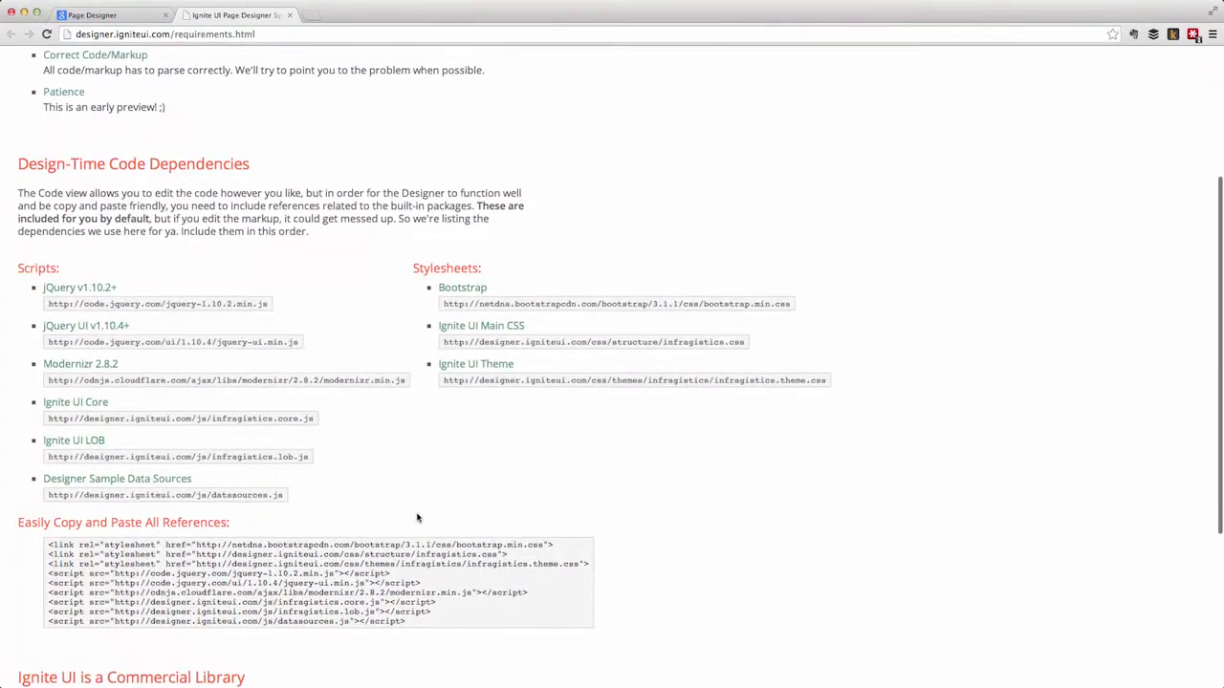
pyautogui.scroll(-4, 614, 522)
pyautogui.scroll(6, 615, 522)
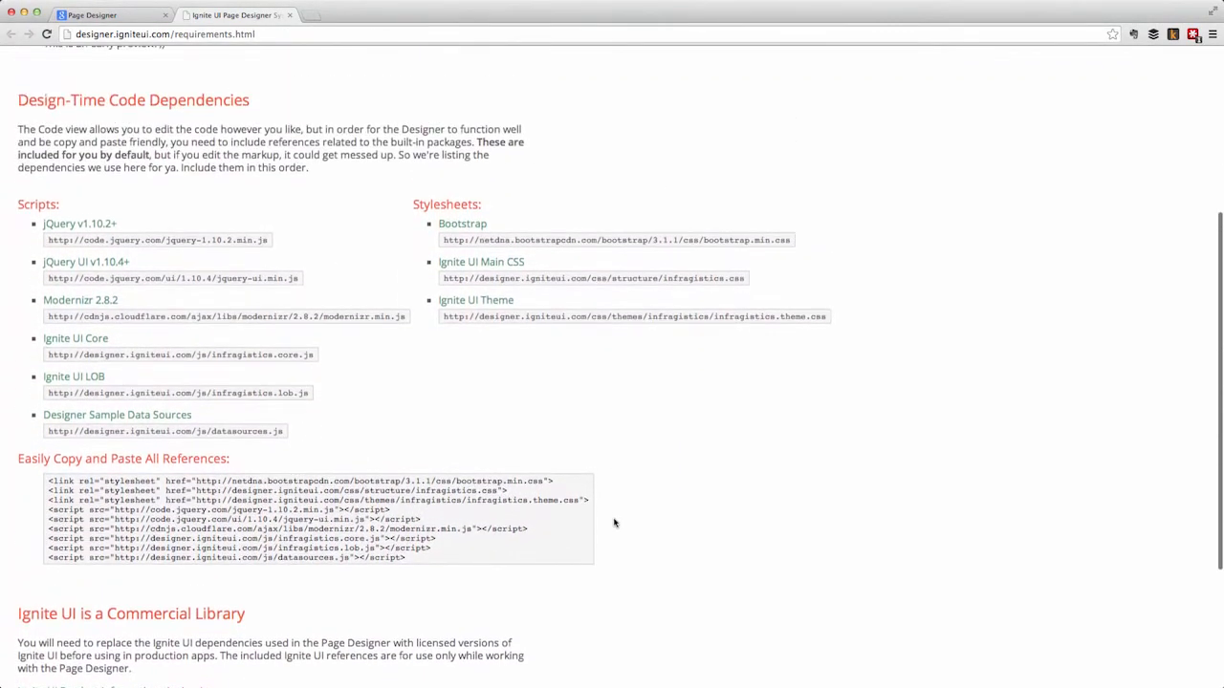
pyautogui.scroll(-5, 440, 543)
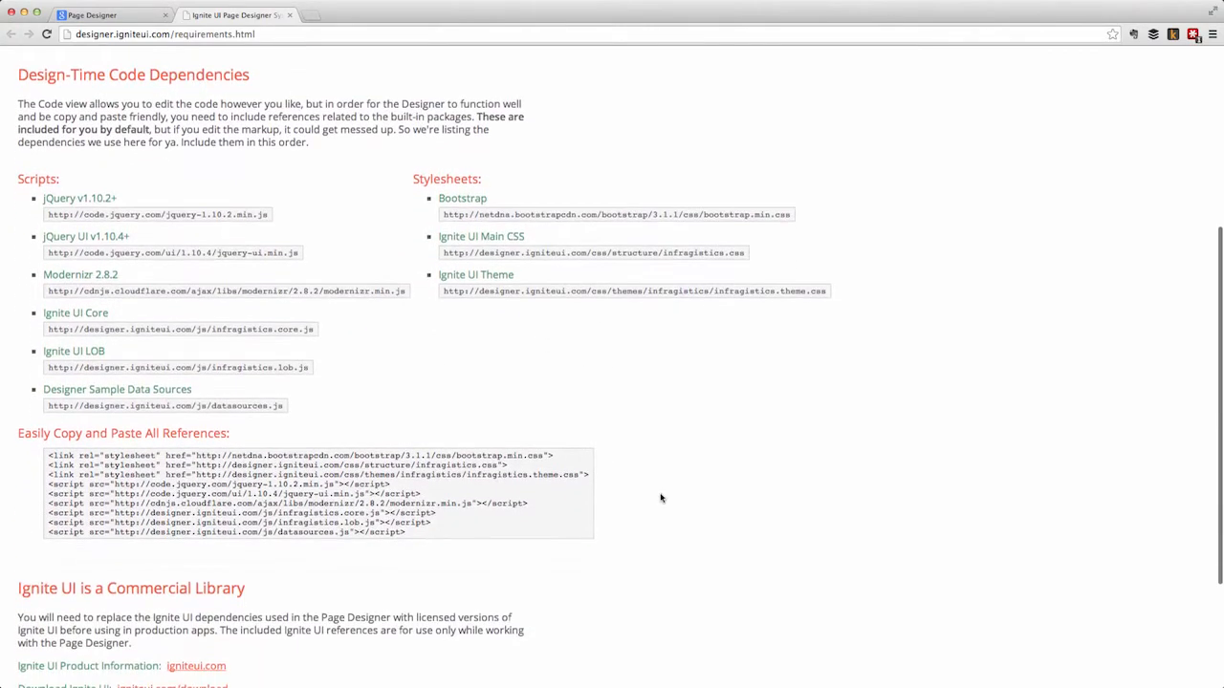
pyautogui.scroll(-2, 703, 483)
pyautogui.scroll(7, 703, 483)
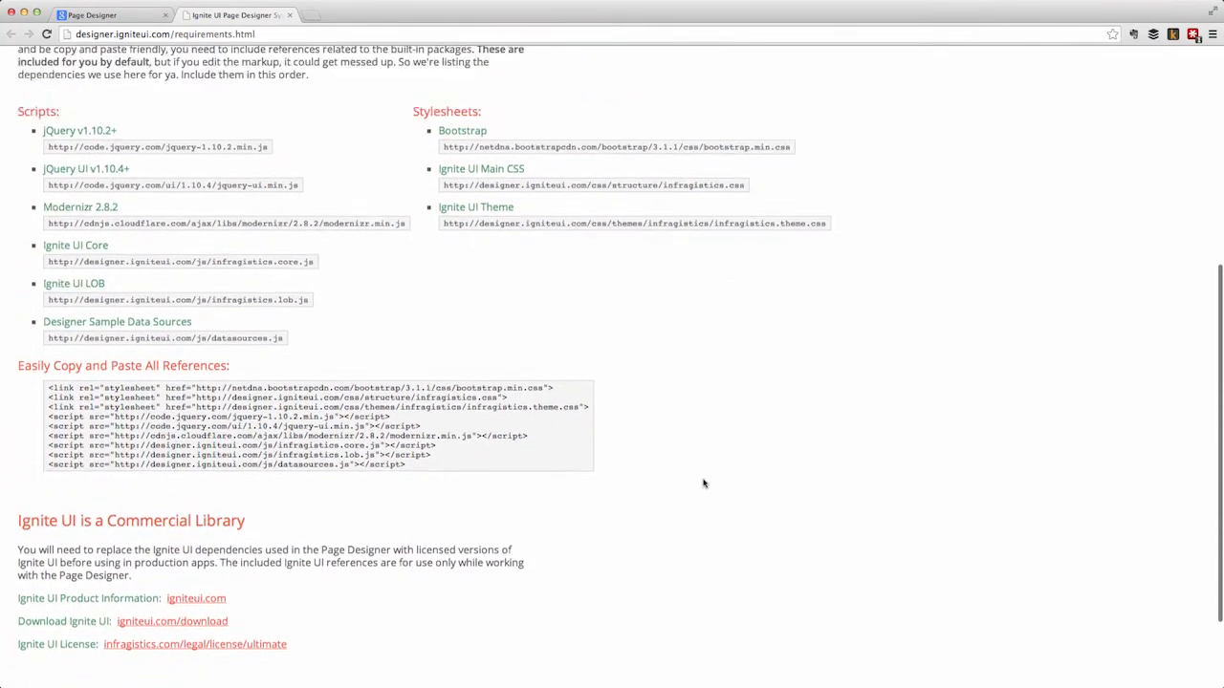
pyautogui.scroll(-3, 622, 472)
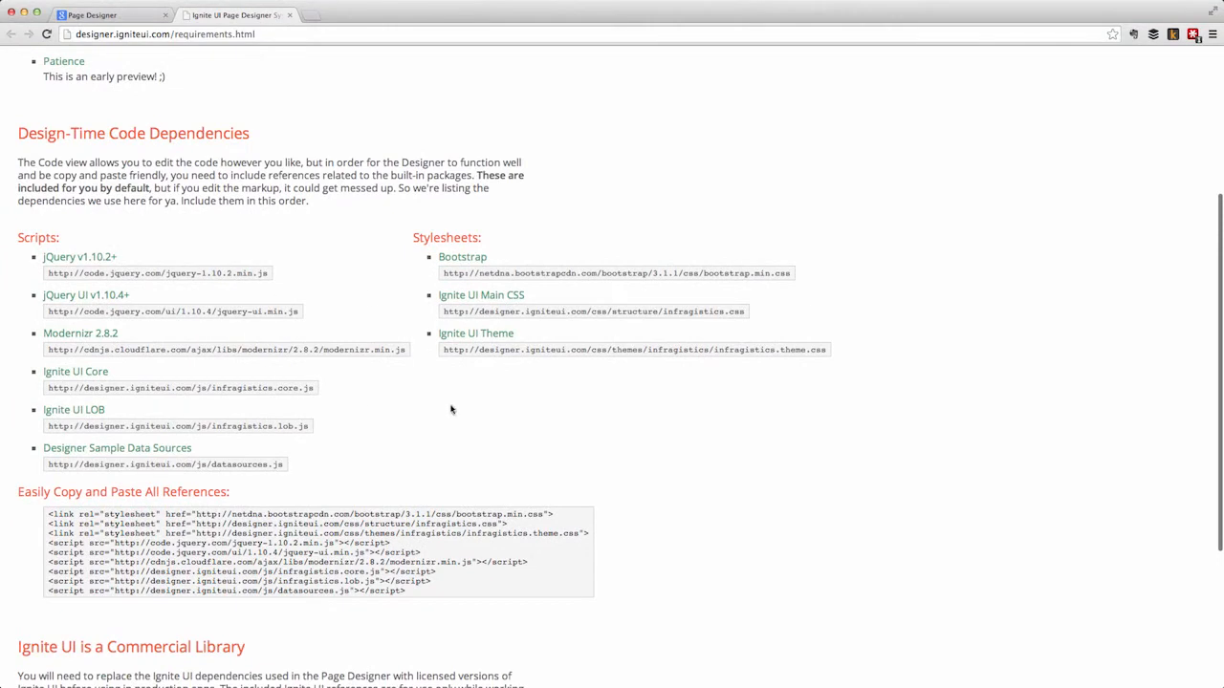
pyautogui.scroll(-4, 551, 435)
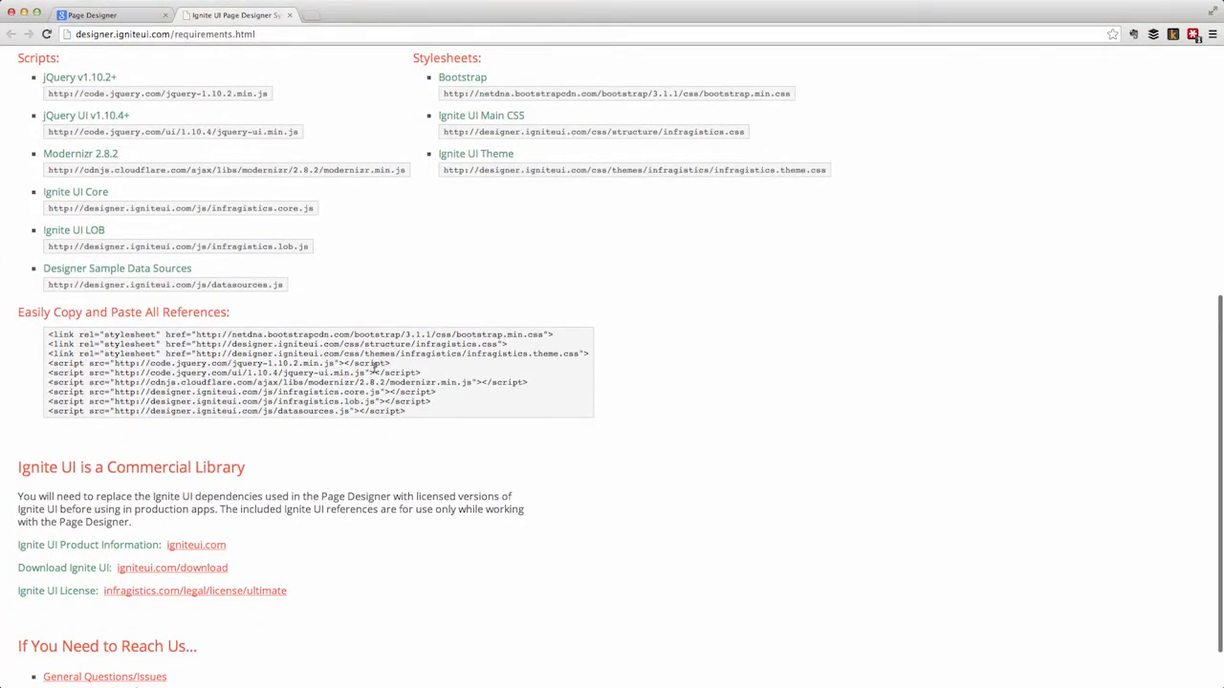
pyautogui.scroll(-1, 530, 467)
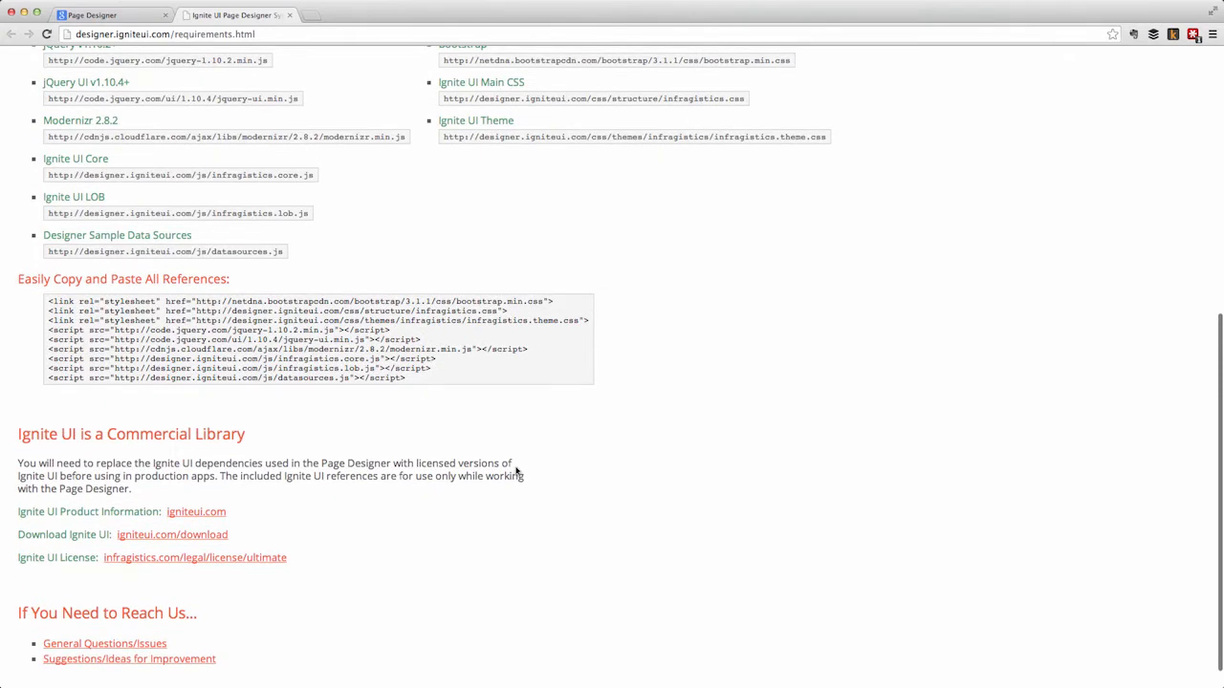
pyautogui.scroll(-1, 287, 459)
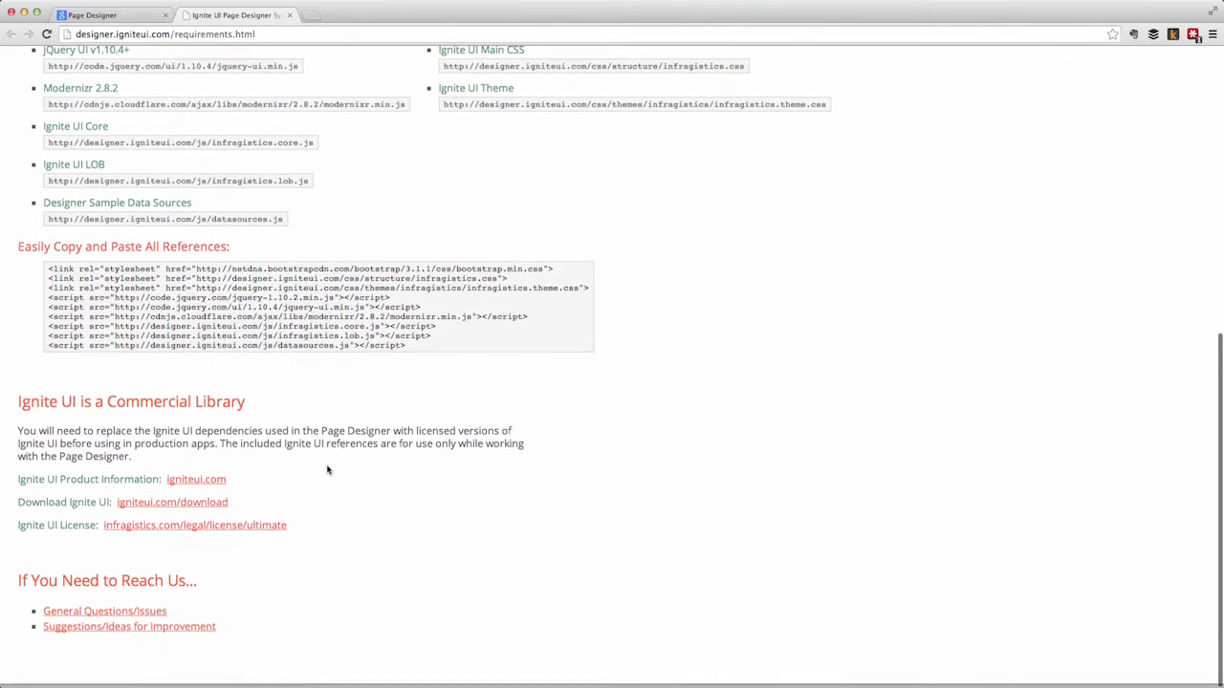
# Step: Read the commercial library section of the requirements and close the requirements page to return to the designer
pyautogui.moveTo(21, 405); pyautogui.dragTo(247, 412)
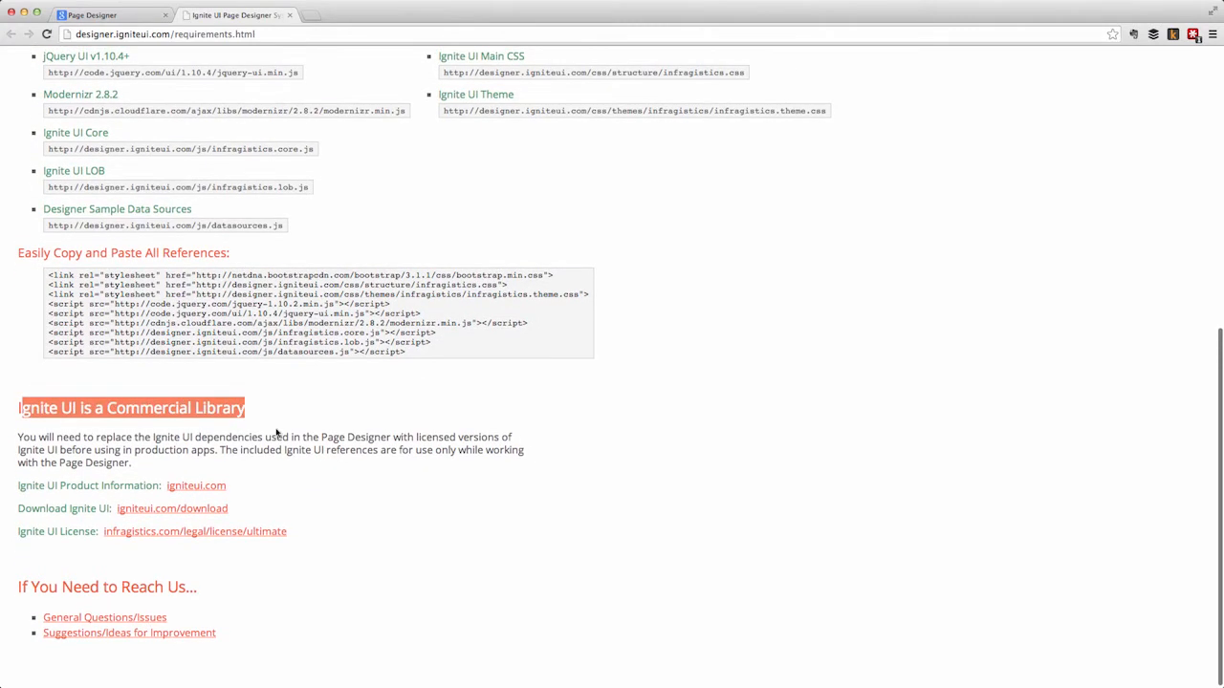
pyautogui.click(348, 475)
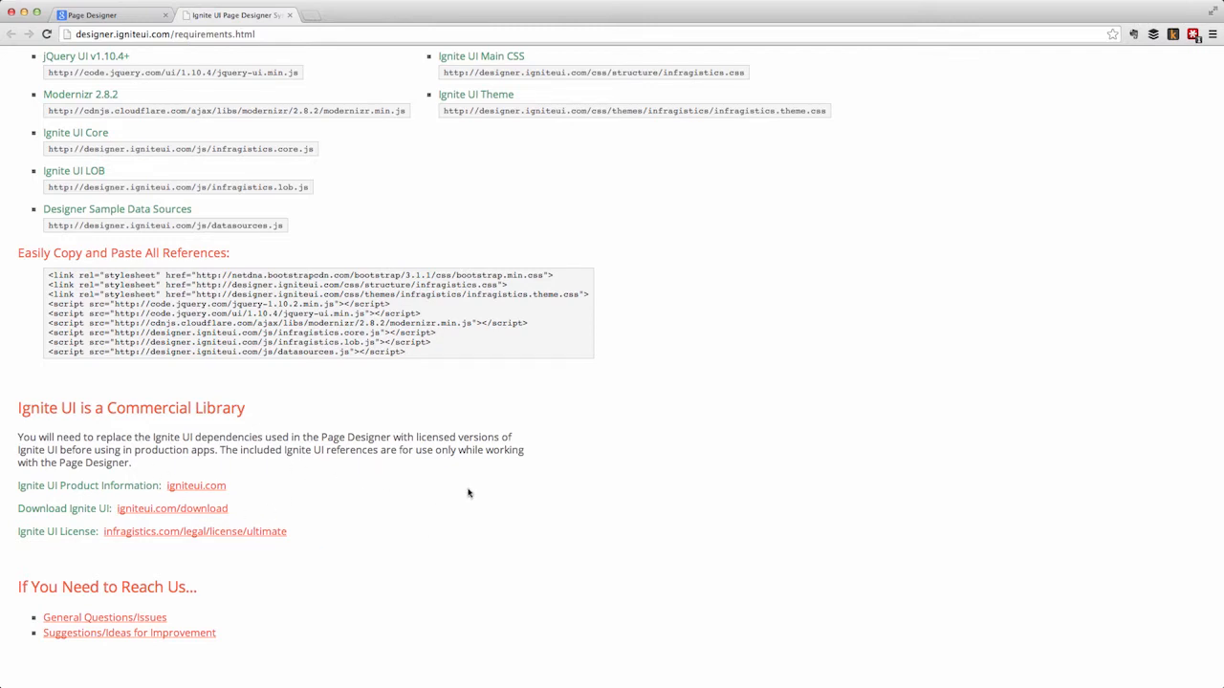
pyautogui.scroll(10, 500, 491)
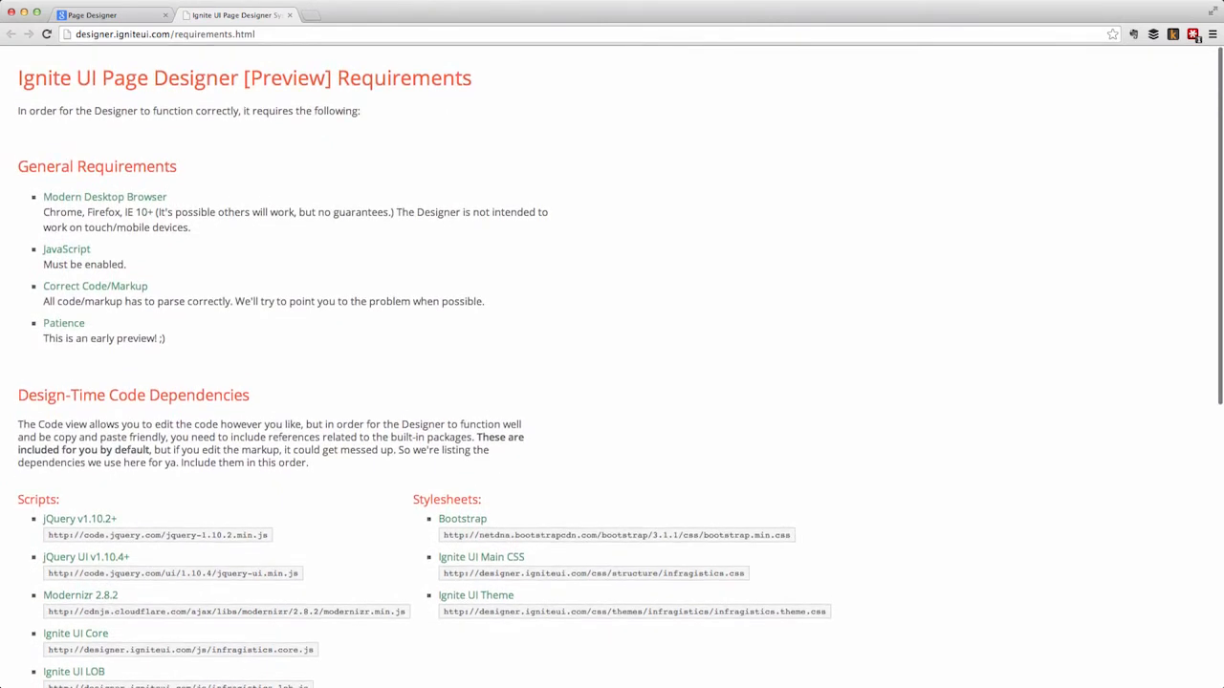
pyautogui.click(290, 15)
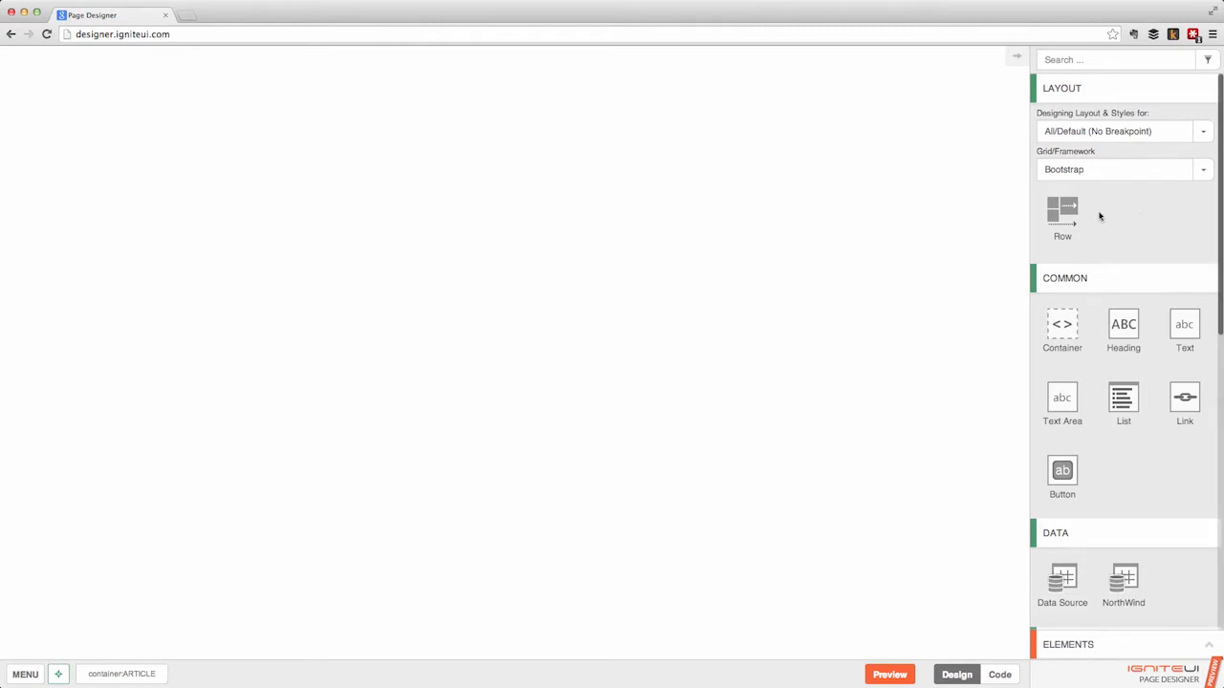
# Step: Try the None/Vanilla CSS grid framework for the layout and return to Bootstrap
pyautogui.click(1200, 171)
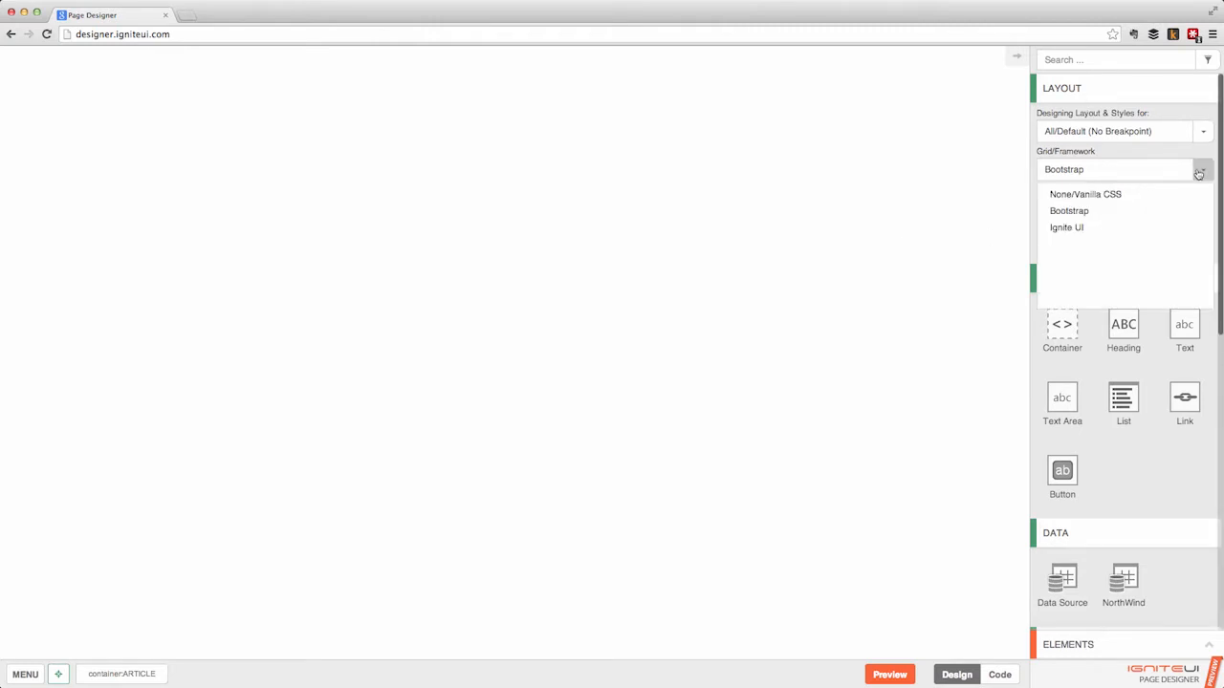
pyautogui.click(1155, 194)
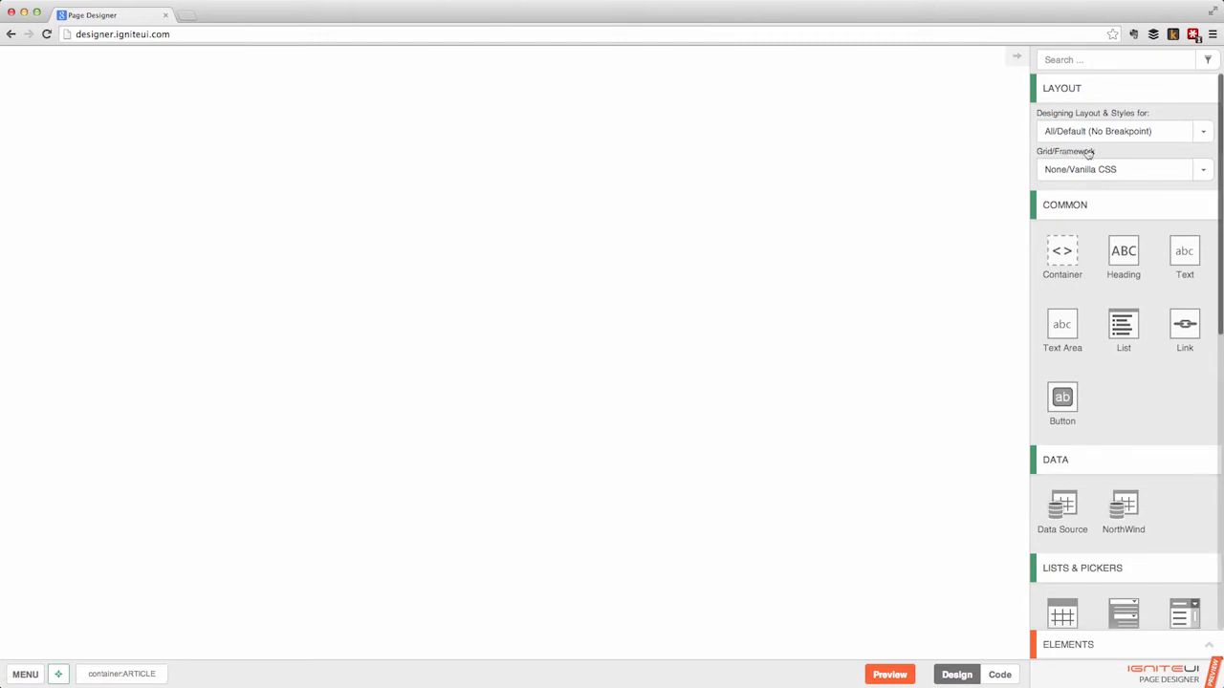
pyautogui.click(1202, 173)
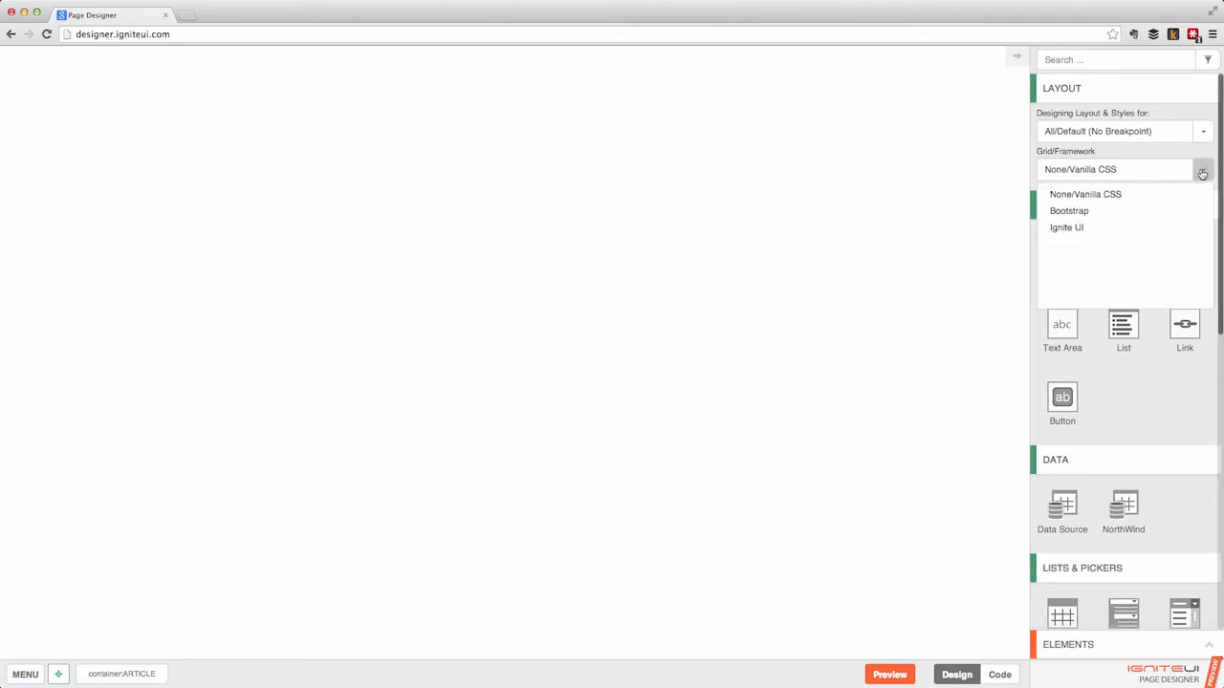
pyautogui.click(1105, 211)
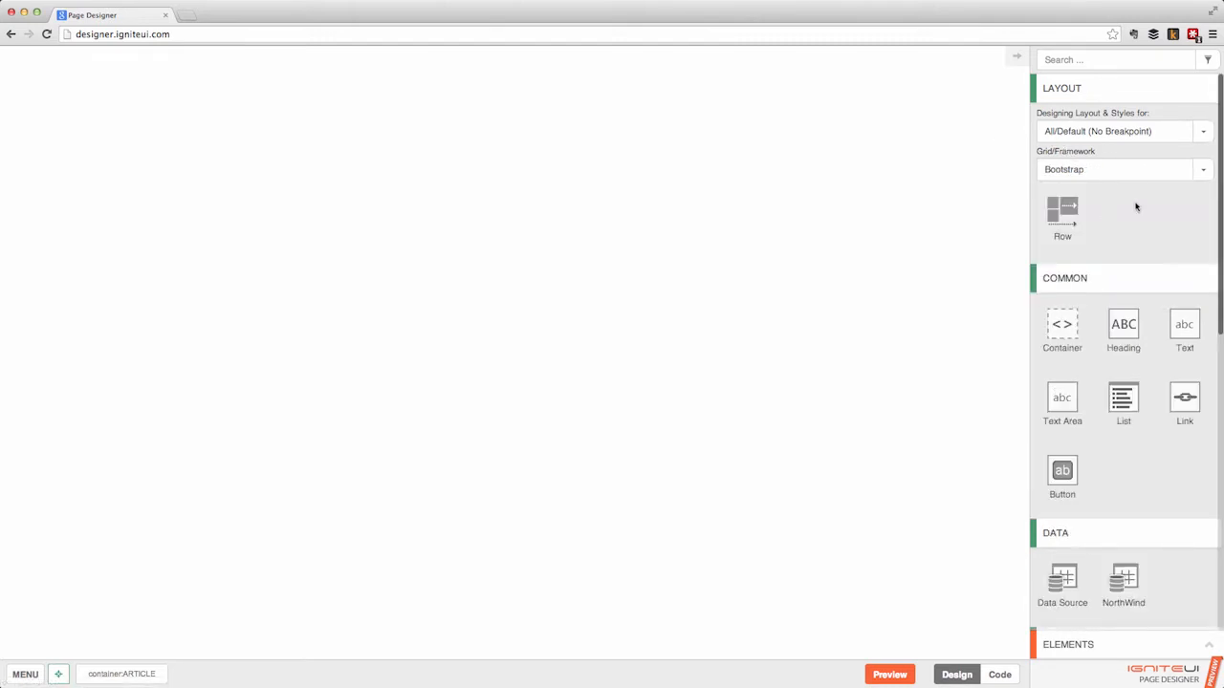
# Step: Add a Bootstrap row to the page and set its grid layout to 3-9
pyautogui.moveTo(1062, 208); pyautogui.dragTo(345, 141)
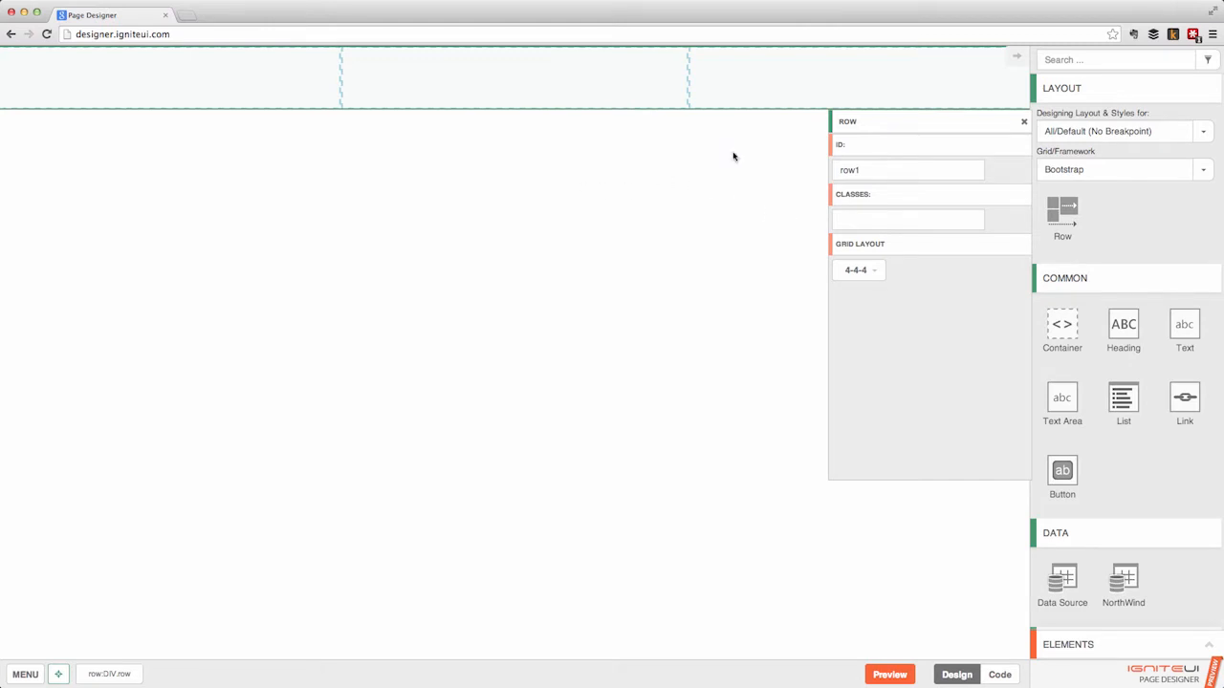
pyautogui.click(880, 276)
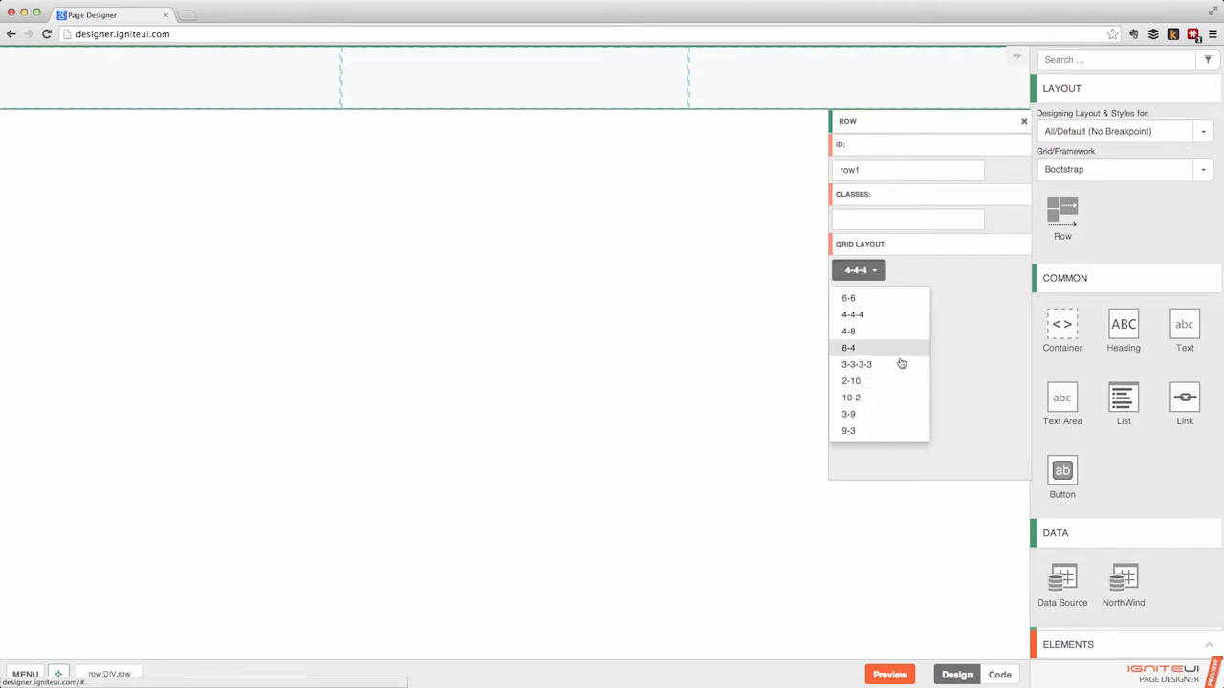
pyautogui.click(880, 416)
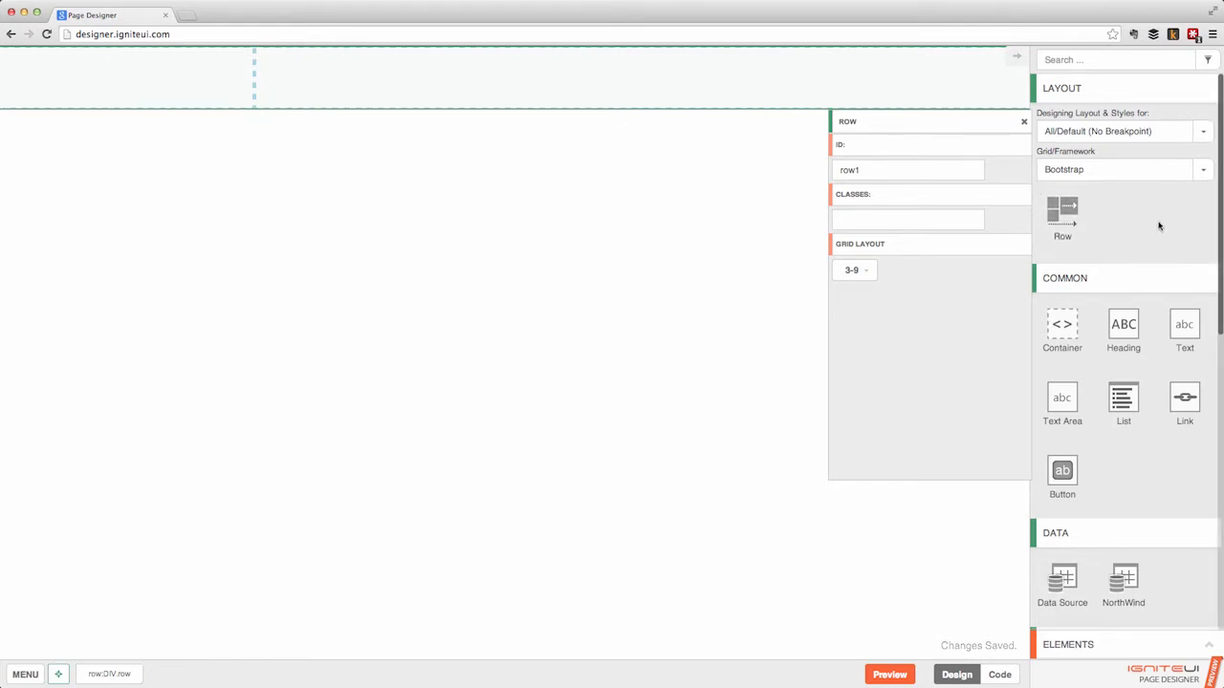
pyautogui.press('Escape')
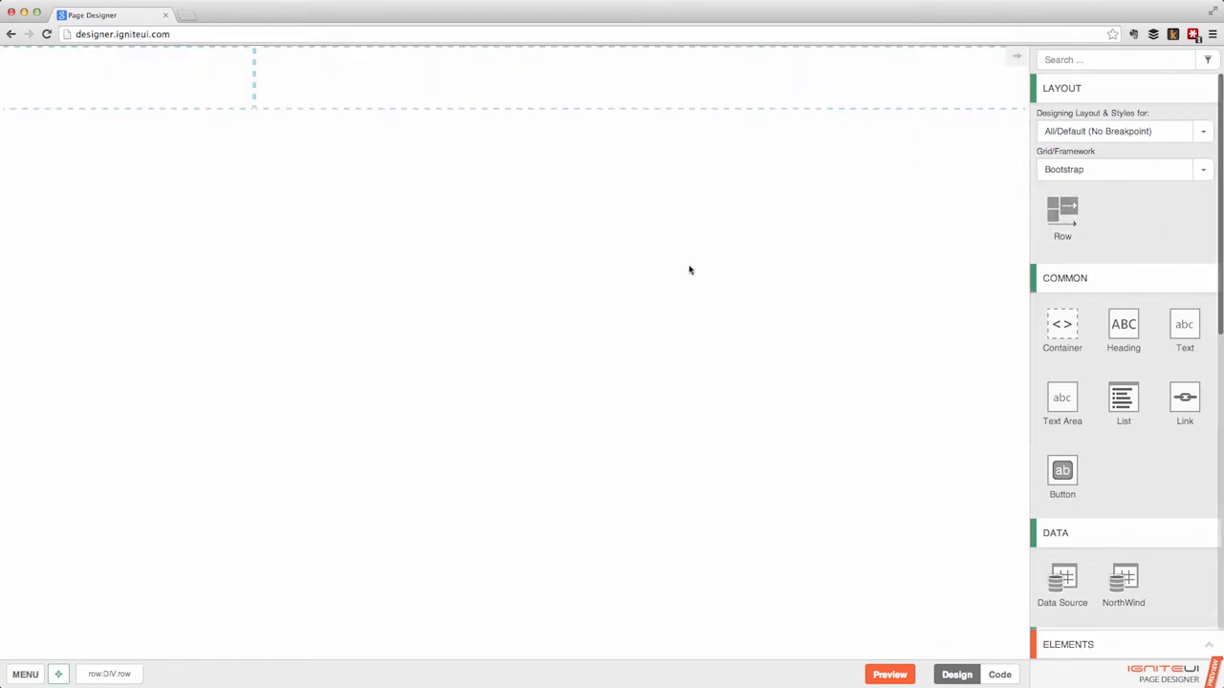
# Step: Place a Tree in the row's narrow column and a Grid in its wide column
pyautogui.scroll(-4, 1121, 411)
pyautogui.scroll(-4, 1117, 422)
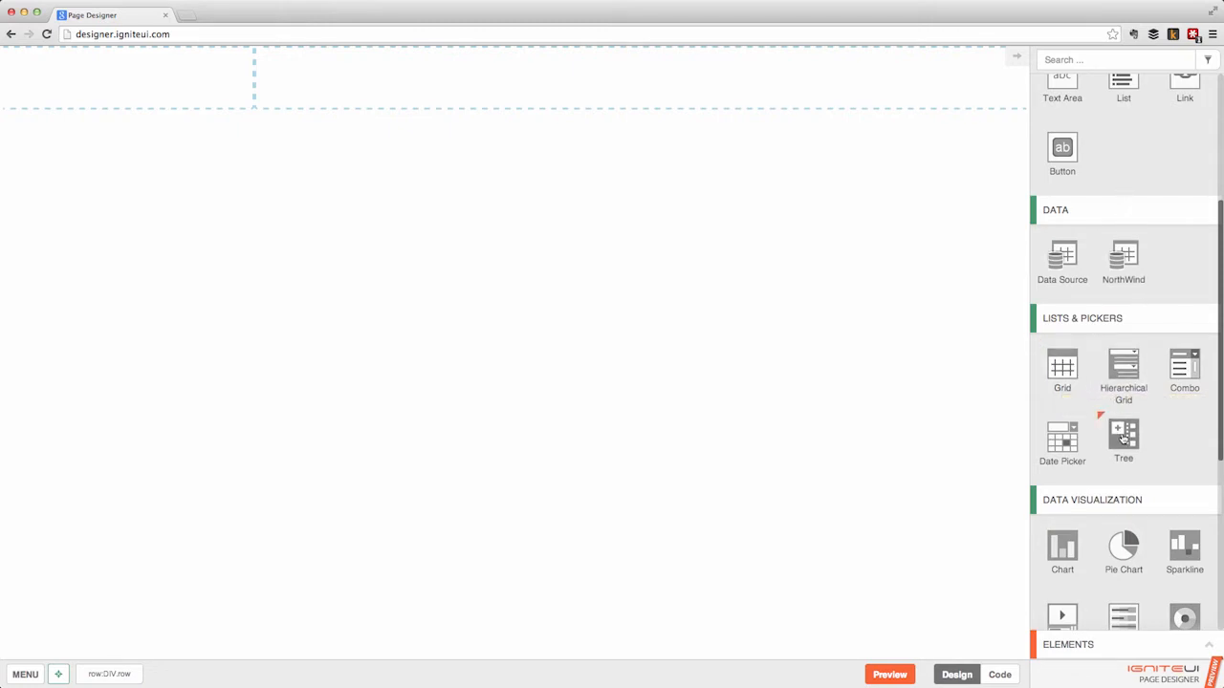
pyautogui.moveTo(1059, 390); pyautogui.dragTo(129, 82)
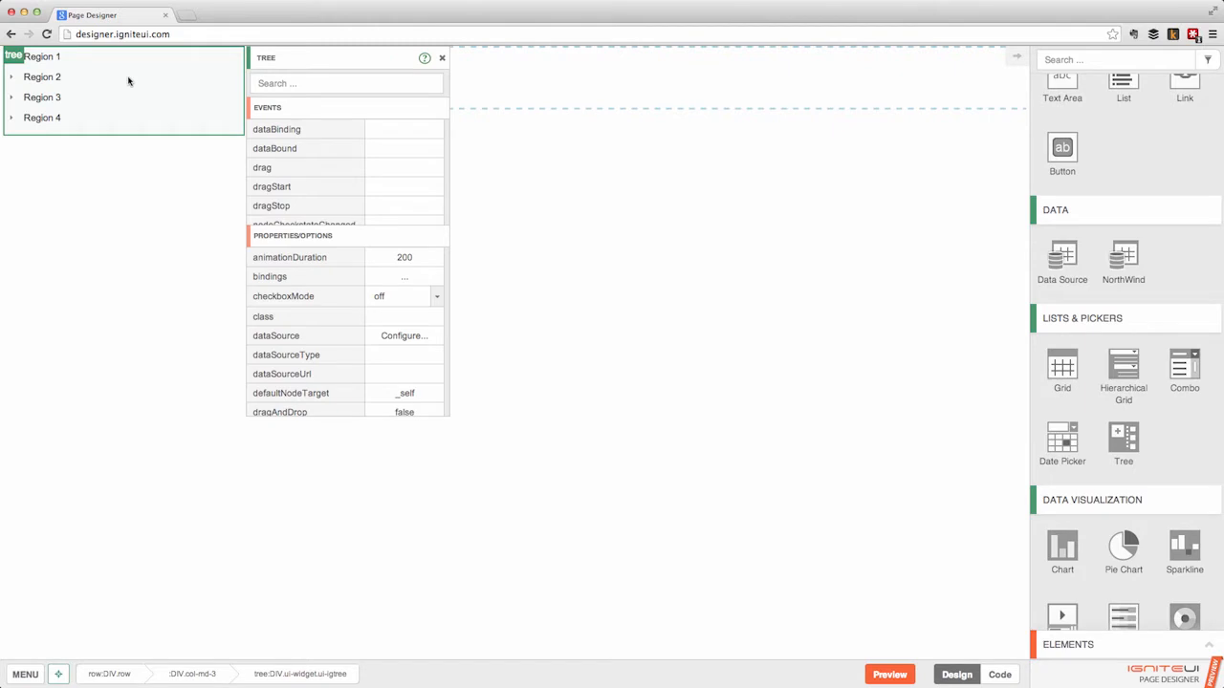
pyautogui.scroll(-1, 1196, 497)
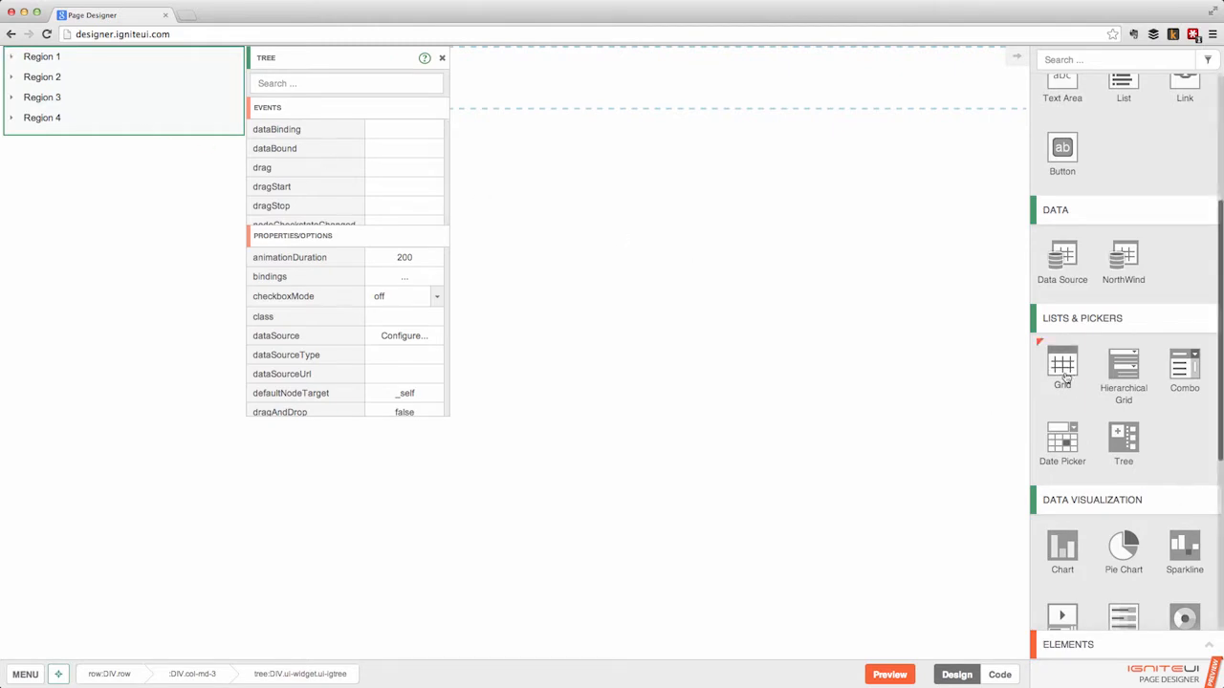
pyautogui.moveTo(1063, 362); pyautogui.dragTo(594, 77)
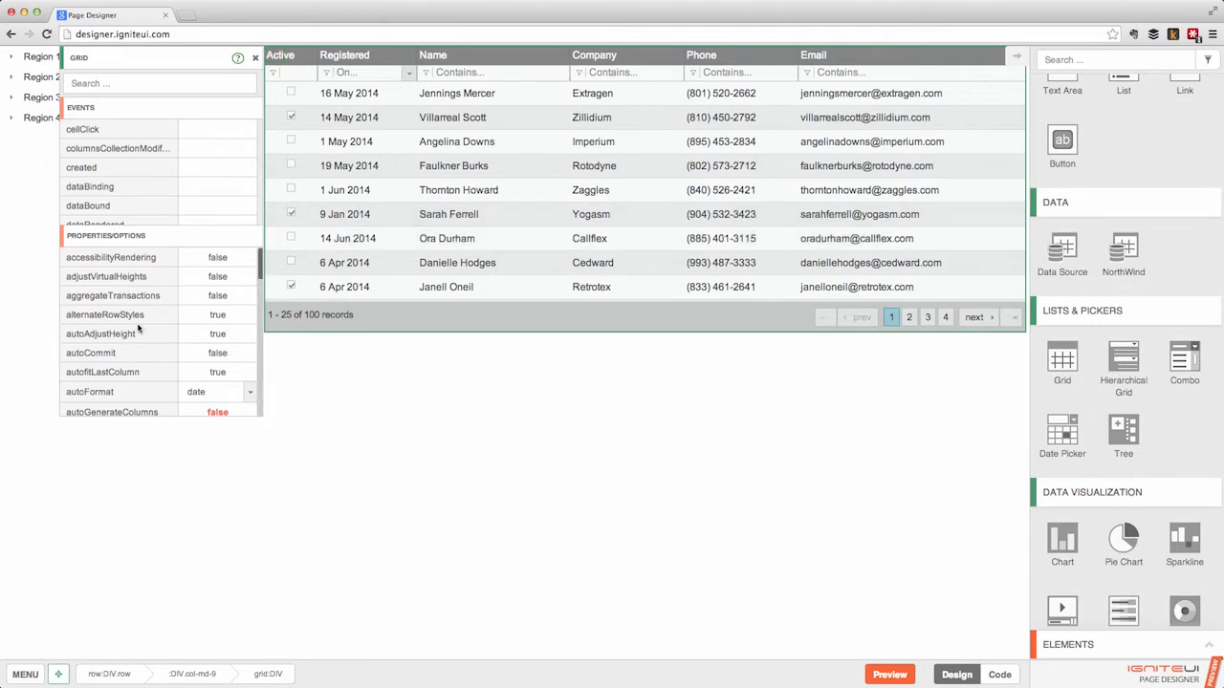
# Step: Examine the grid's properties and options, including the description of autoGenerateColumns
pyautogui.scroll(-3, 155, 320)
pyautogui.scroll(-2, 156, 320)
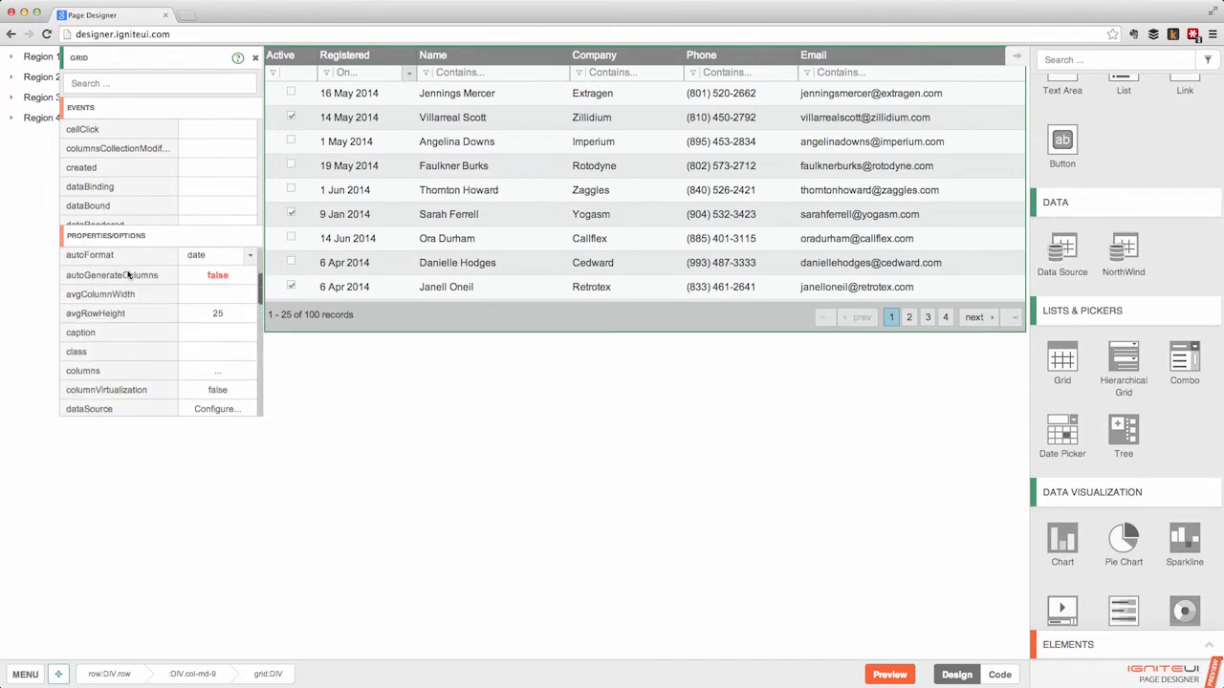
pyautogui.scroll(2, 139, 308)
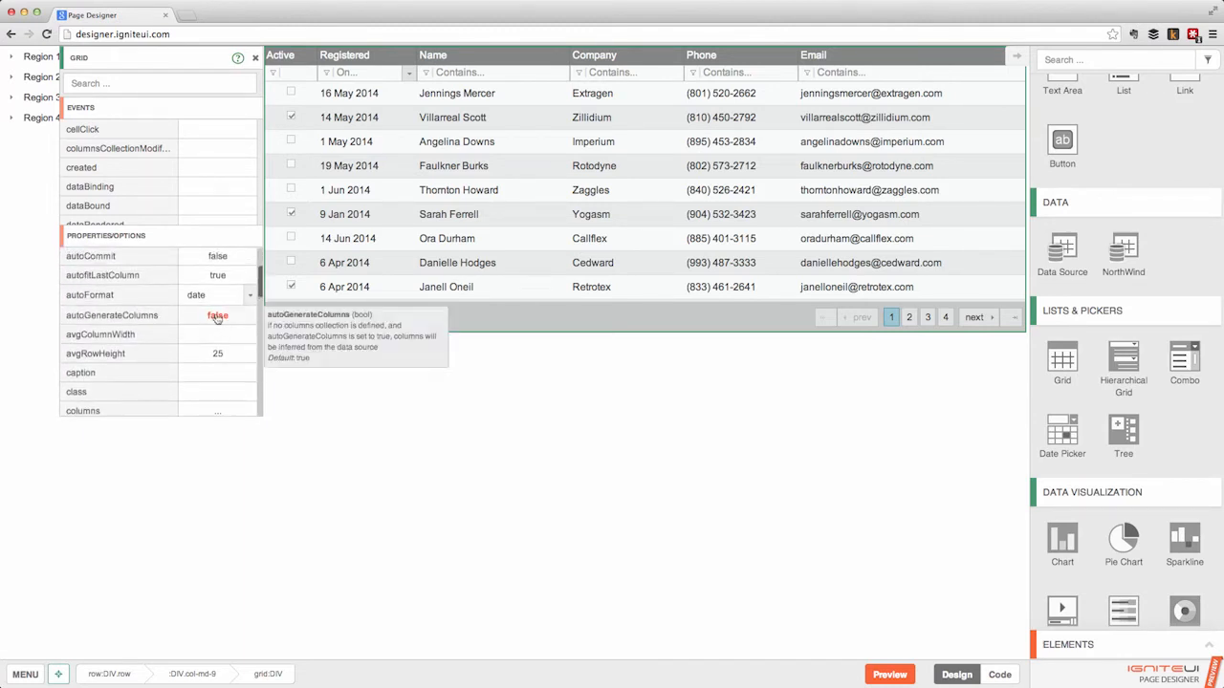
pyautogui.scroll(-2, 144, 349)
pyautogui.scroll(-8, 144, 349)
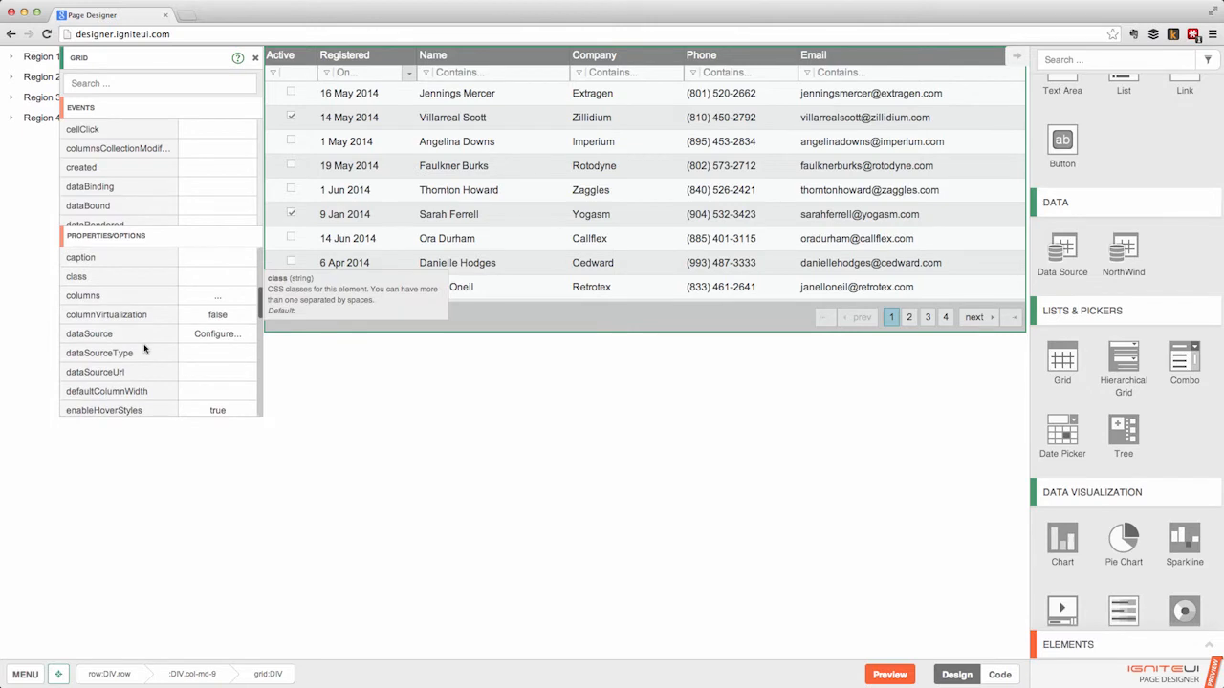
pyautogui.scroll(-2, 144, 349)
pyautogui.scroll(3, 158, 335)
pyautogui.scroll(4, 142, 358)
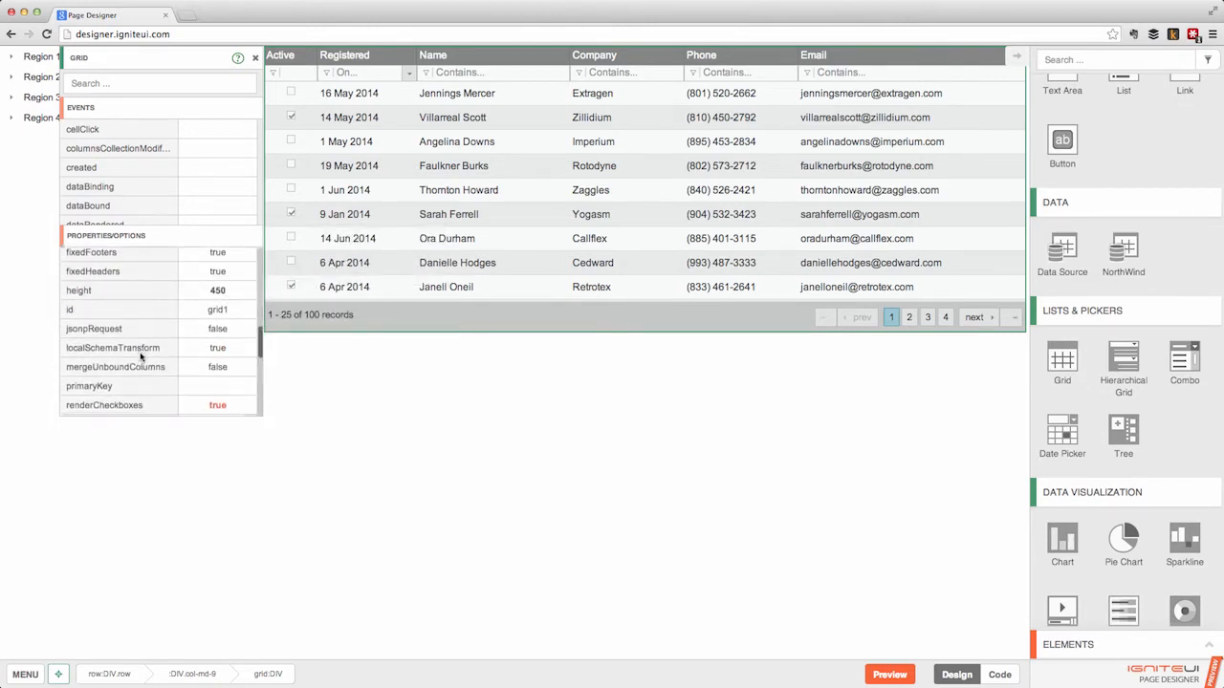
pyautogui.scroll(5, 140, 357)
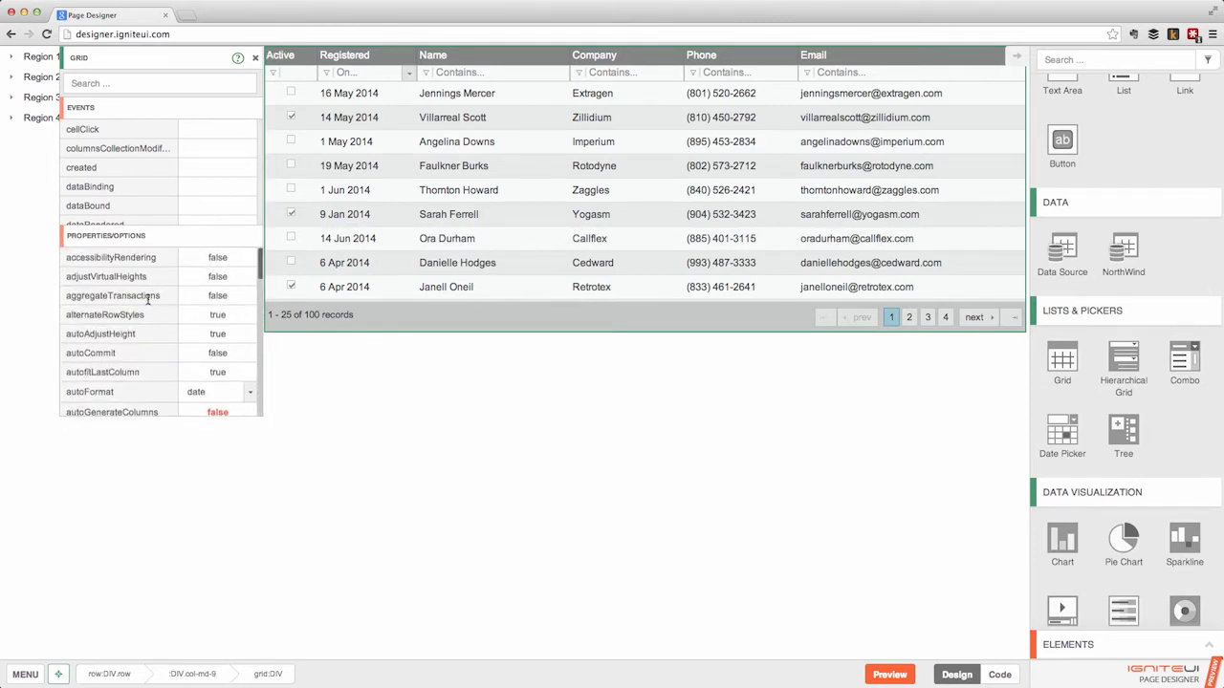
# Step: Try toggling the grid's adjustVirtualHeights option and view the available autoFormat values without choosing another
pyautogui.moveTo(131, 301)
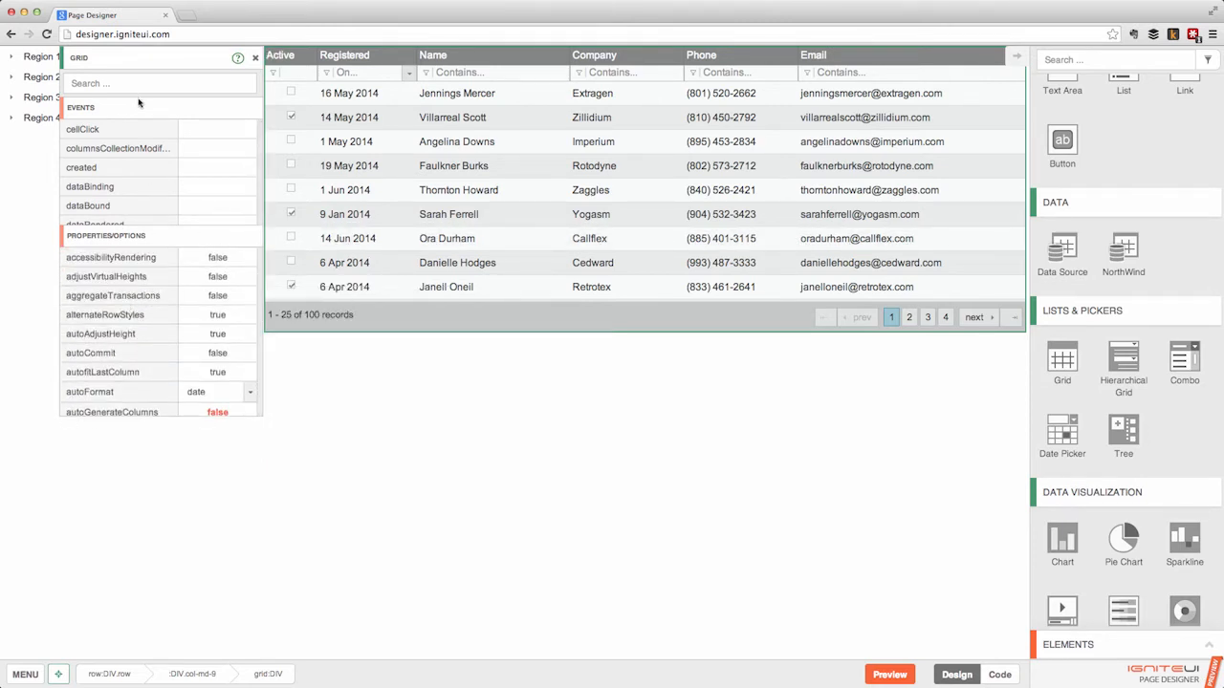
pyautogui.moveTo(211, 277)
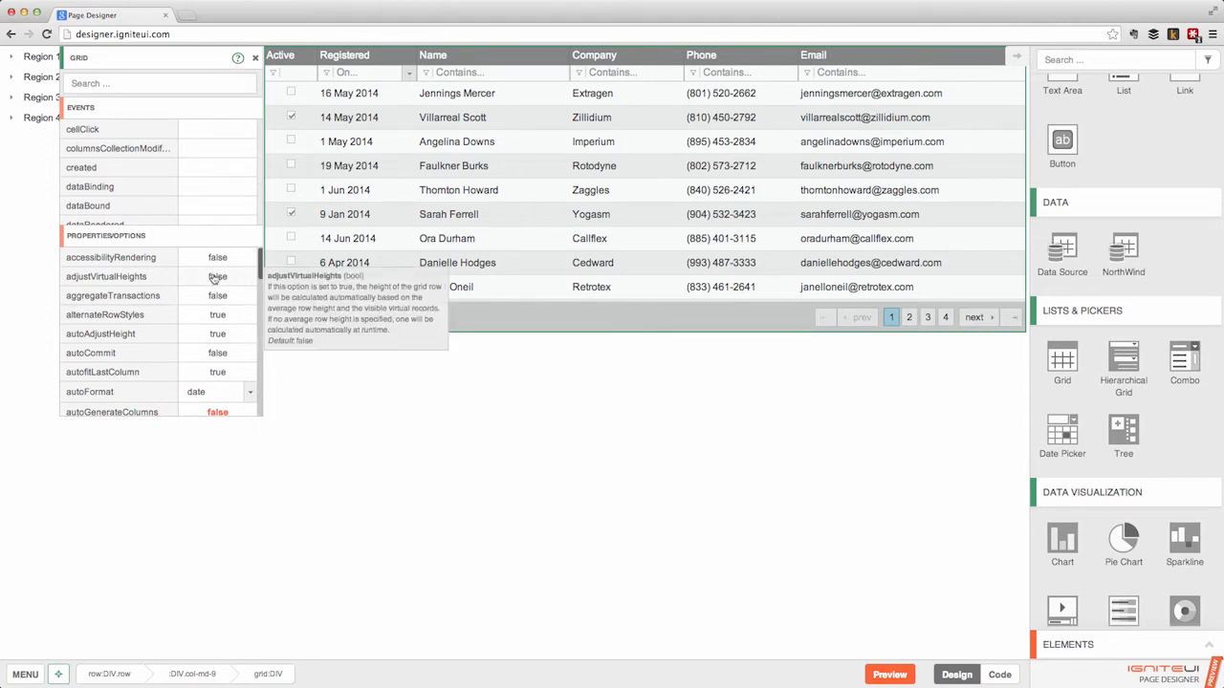
pyautogui.click(217, 278)
pyautogui.scroll(-2, 227, 304)
pyautogui.scroll(-1, 226, 304)
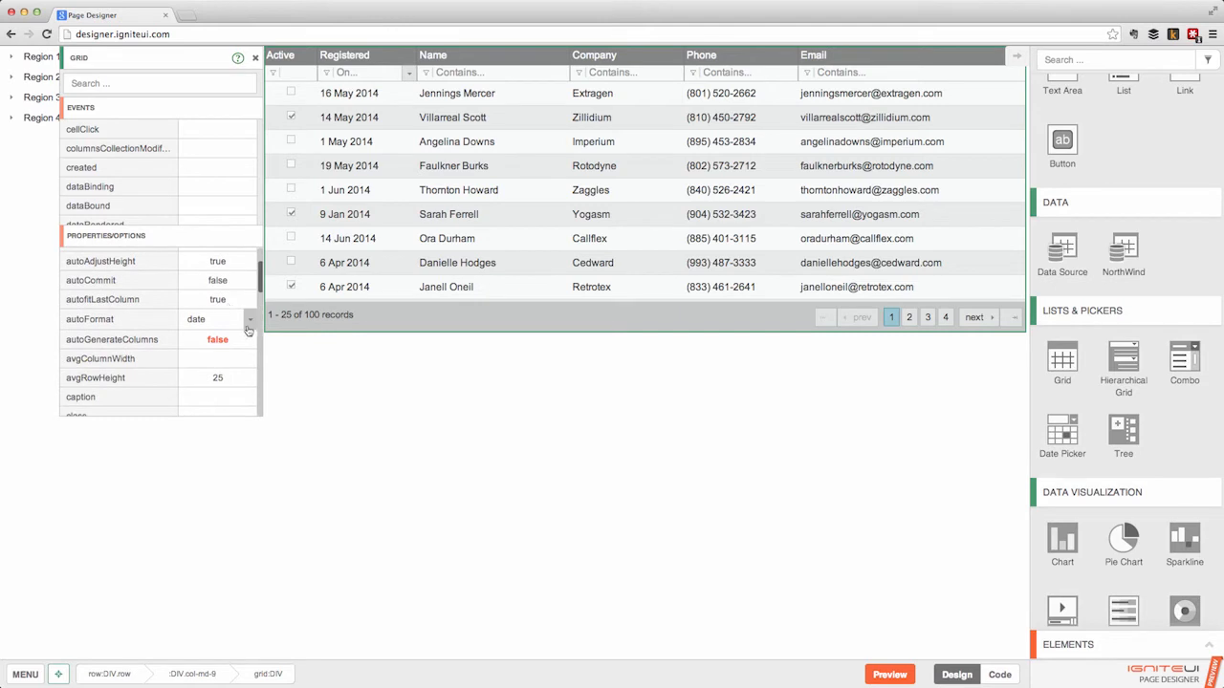
pyautogui.click(249, 321)
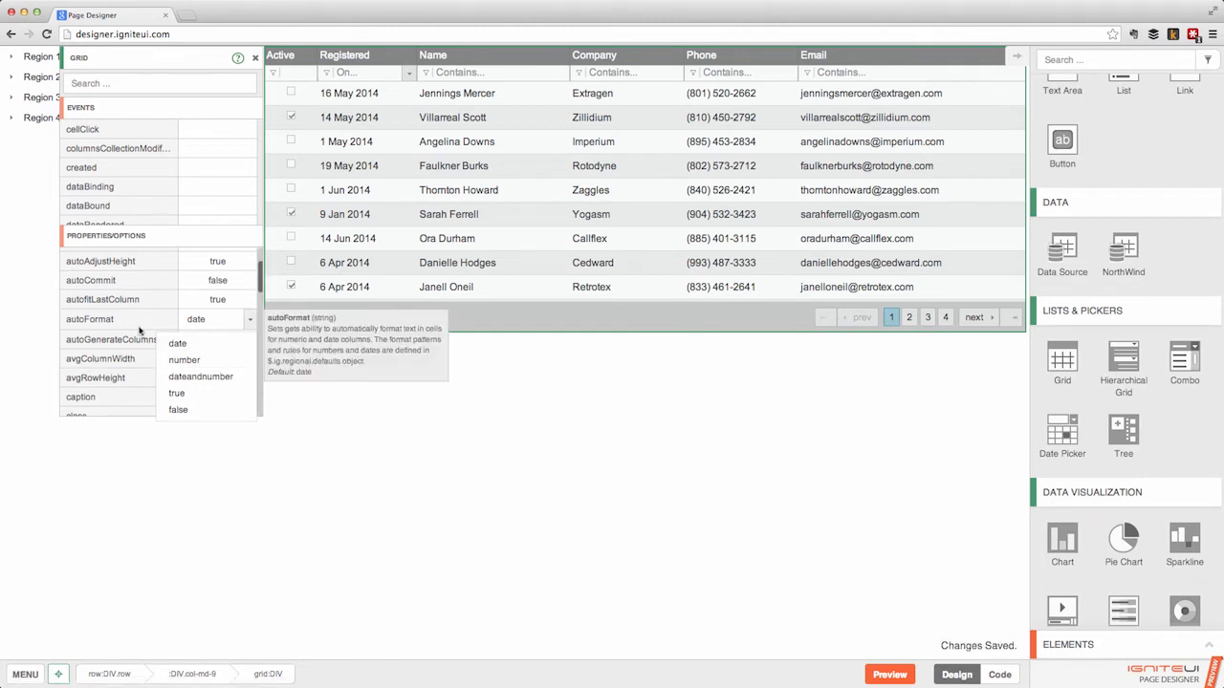
pyautogui.click(230, 322)
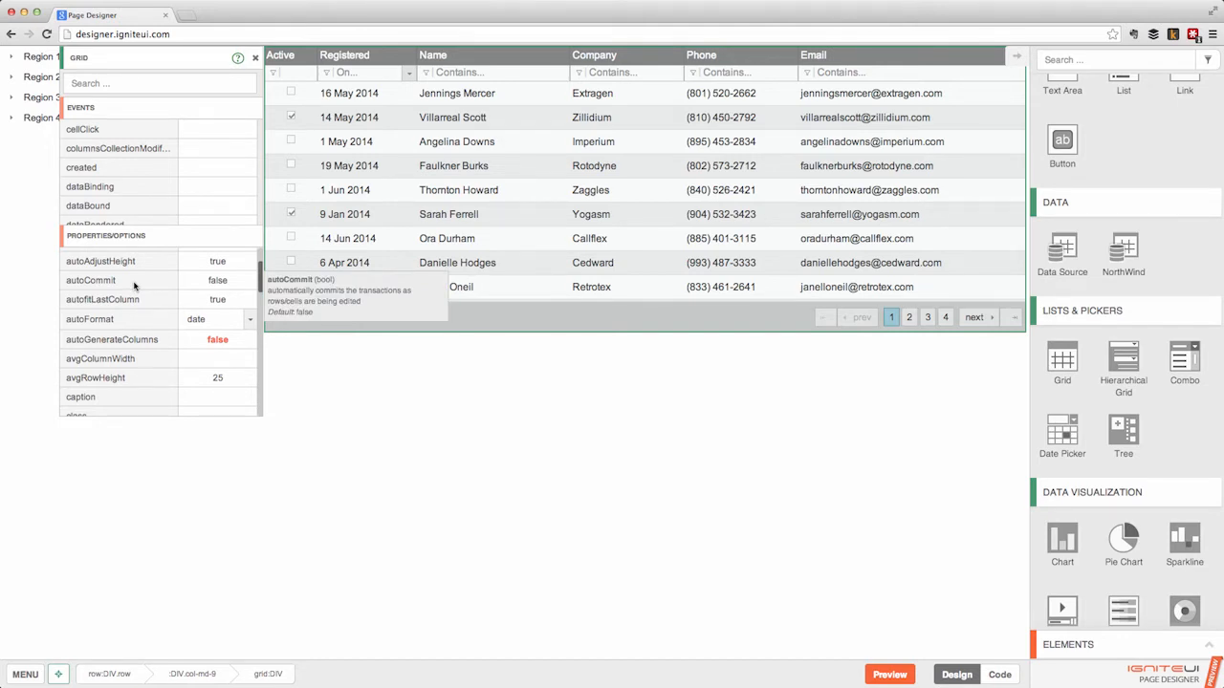
# Step: Open the grid's columns collection to view its entries and return to the grid's properties
pyautogui.scroll(-2, 161, 366)
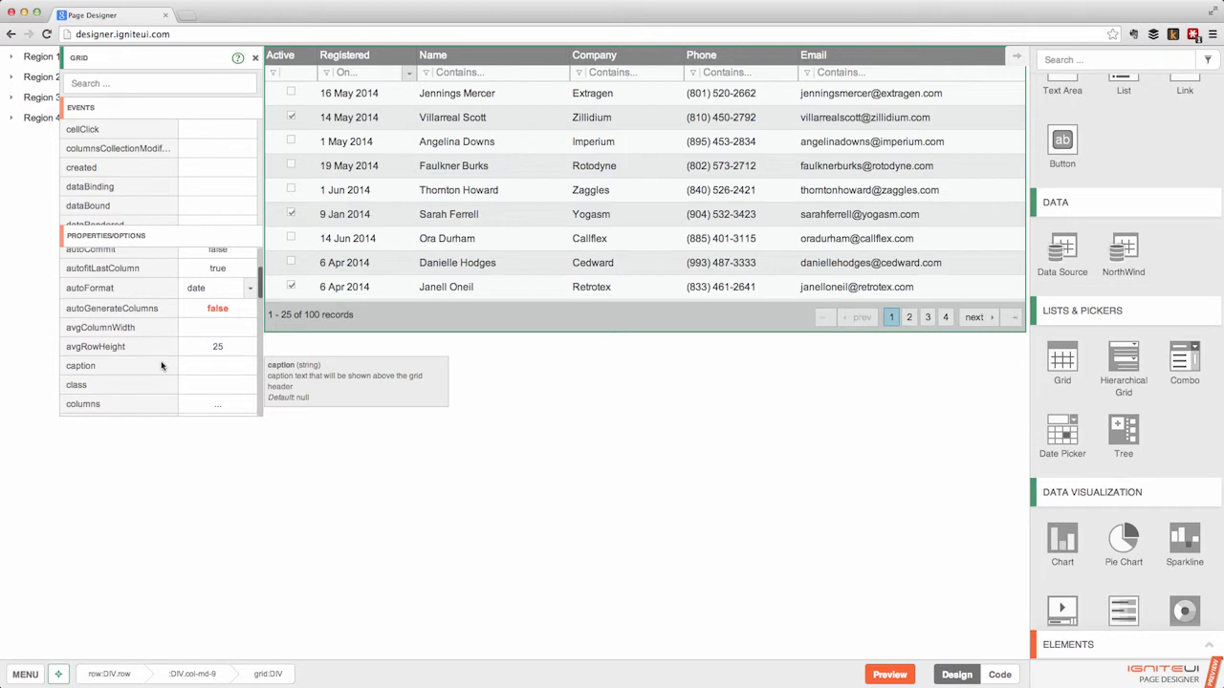
pyautogui.scroll(-3, 165, 364)
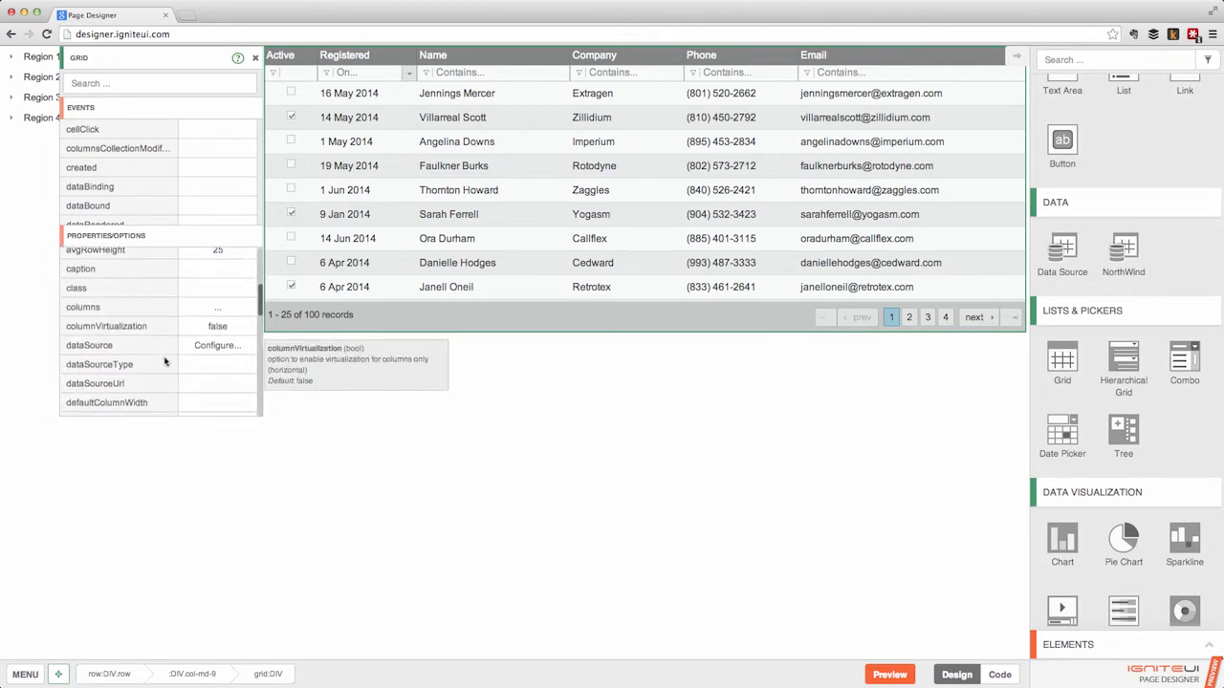
pyautogui.click(217, 314)
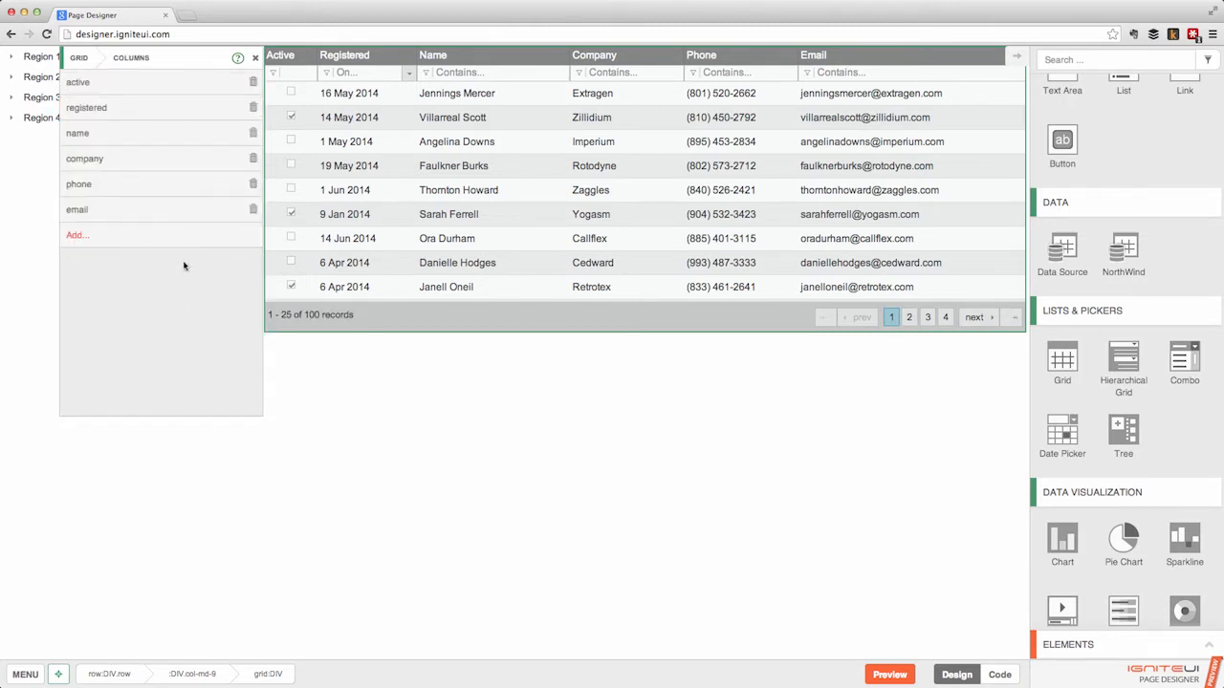
pyautogui.click(86, 61)
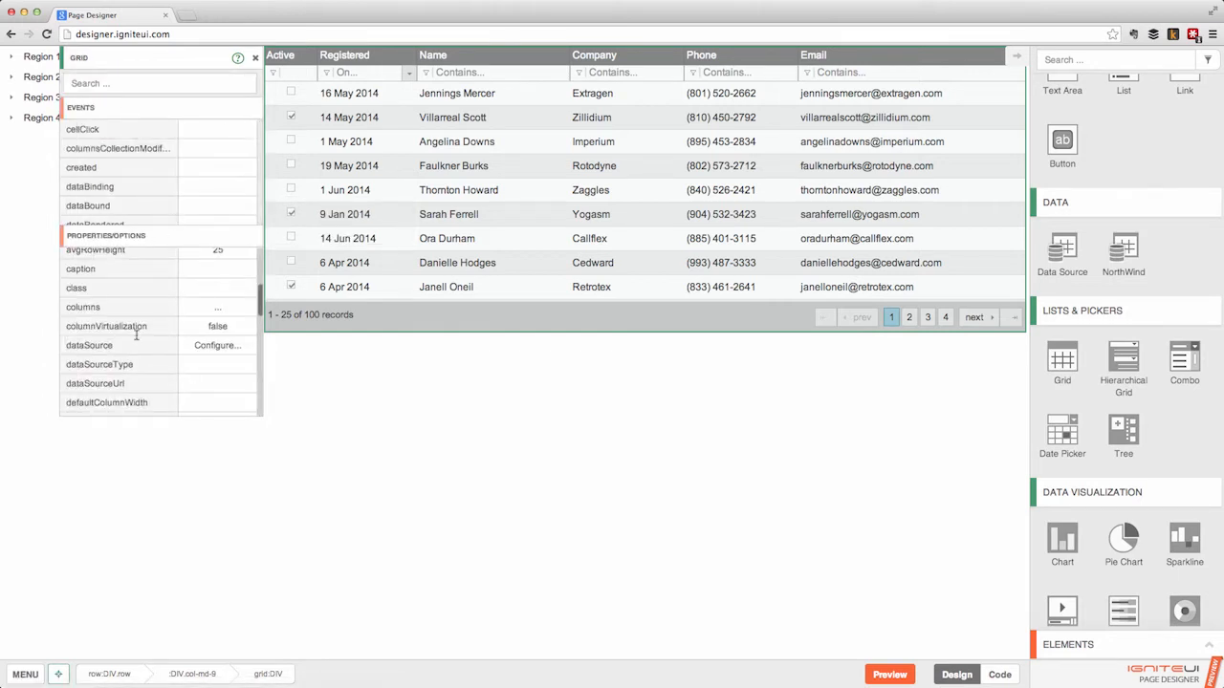
# Step: Examine the full list of grid properties, from accessibilityRendering through to width
pyautogui.scroll(4, 136, 329)
pyautogui.scroll(-3, 141, 320)
pyautogui.scroll(5, 141, 318)
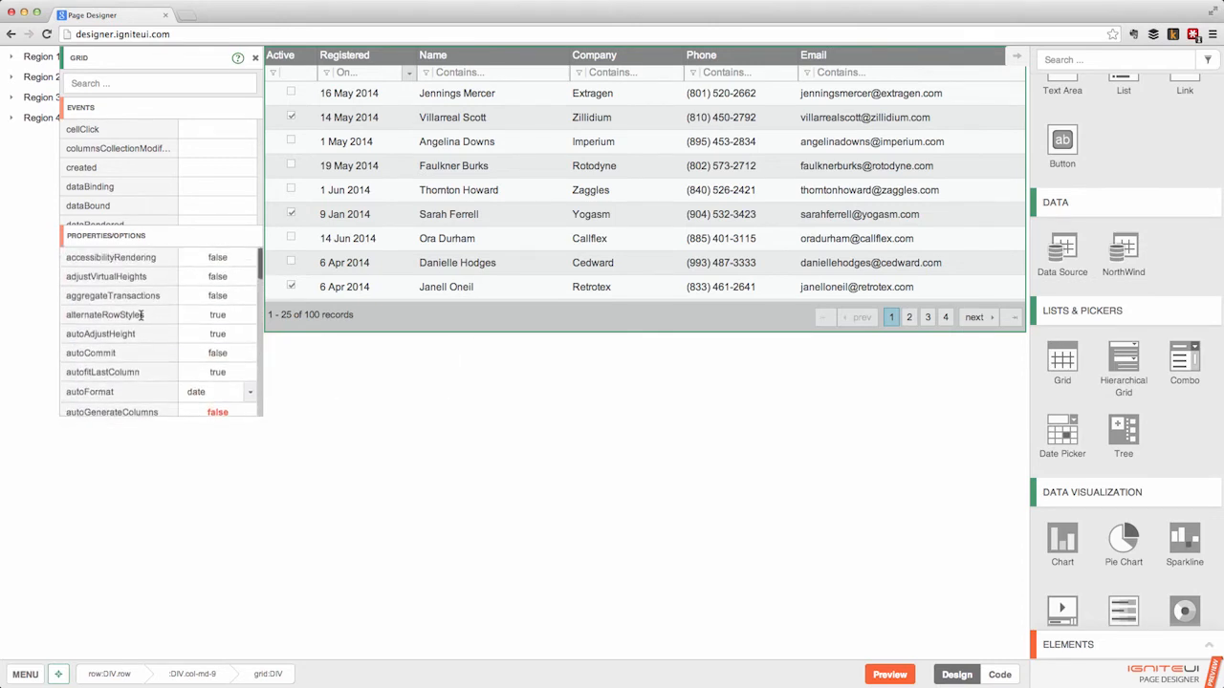
pyautogui.scroll(-6, 141, 317)
pyautogui.scroll(-8, 140, 318)
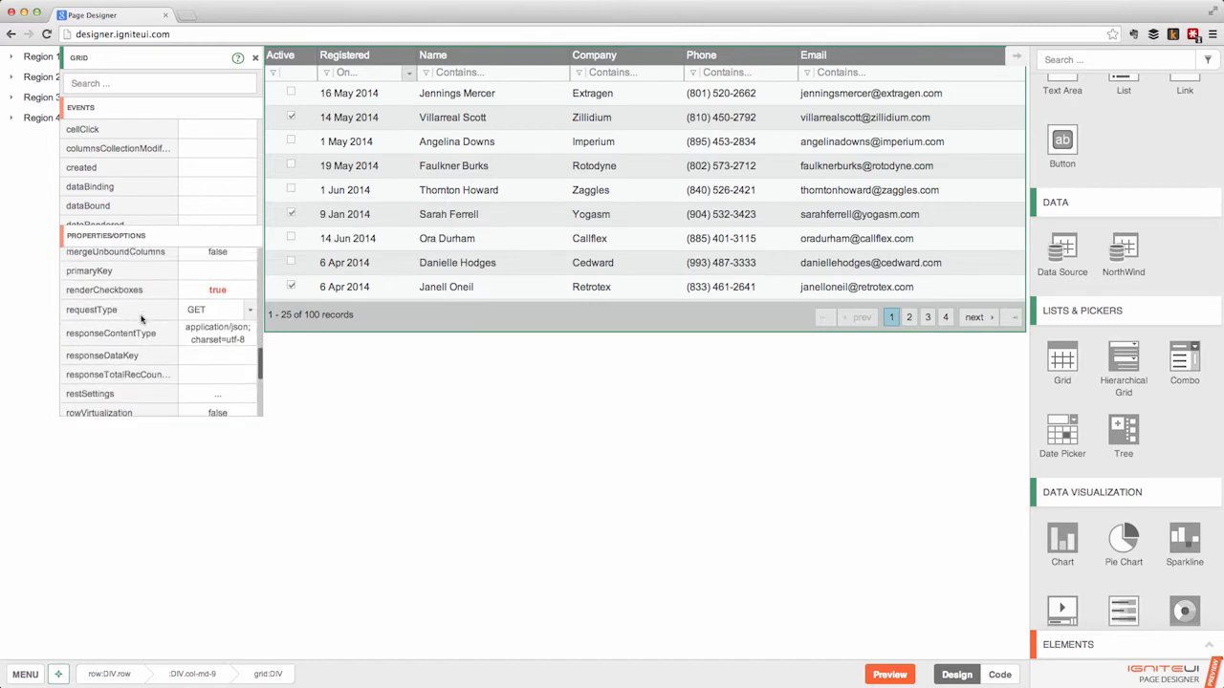
pyautogui.scroll(-1, 141, 318)
pyautogui.scroll(-8, 138, 327)
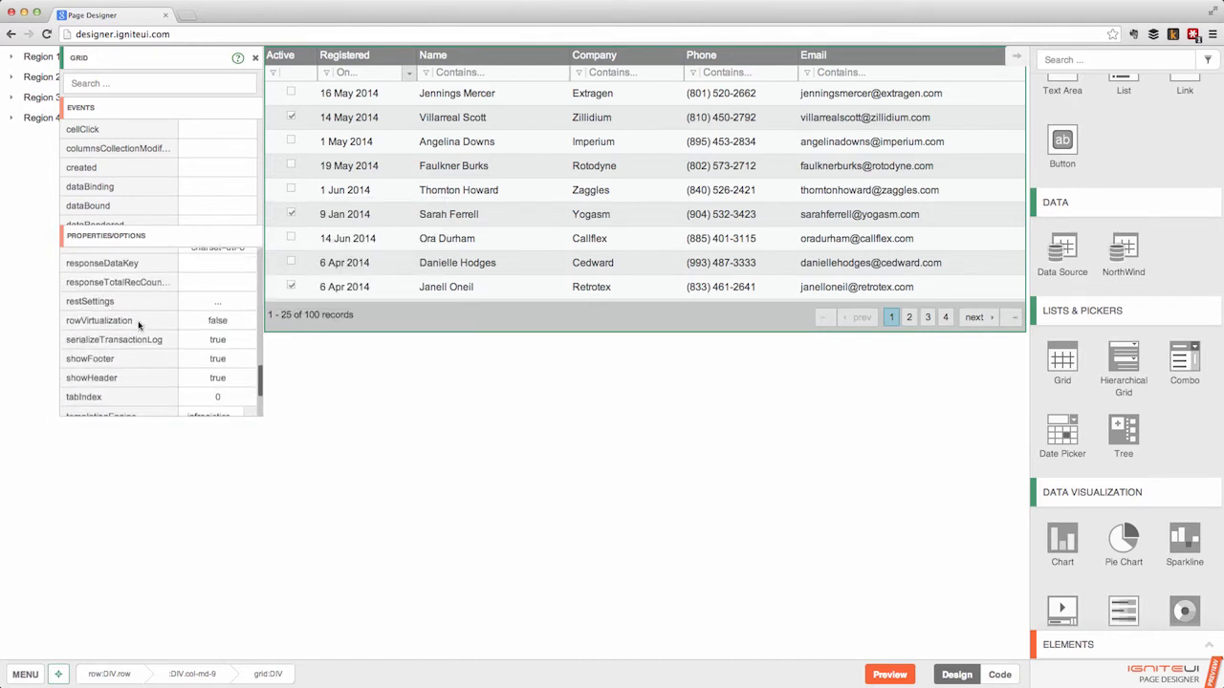
pyautogui.scroll(-2, 139, 327)
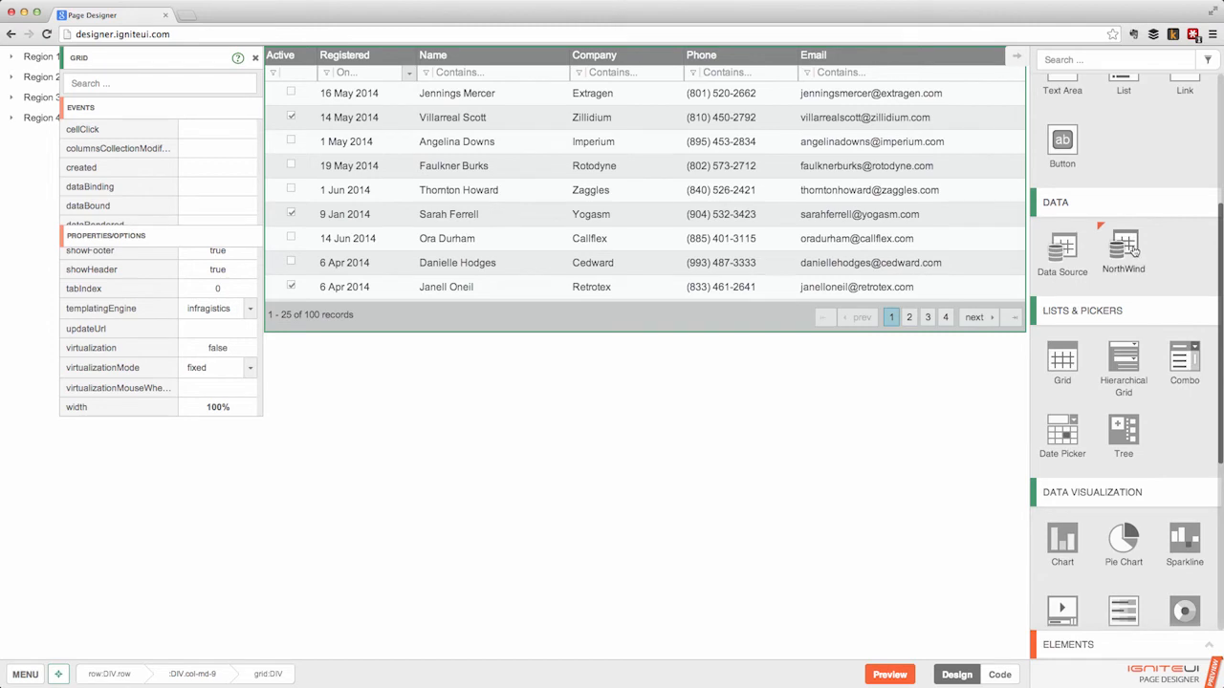
# Step: Add a NorthWind data source to the page
pyautogui.moveTo(1131, 249); pyautogui.dragTo(309, 651)
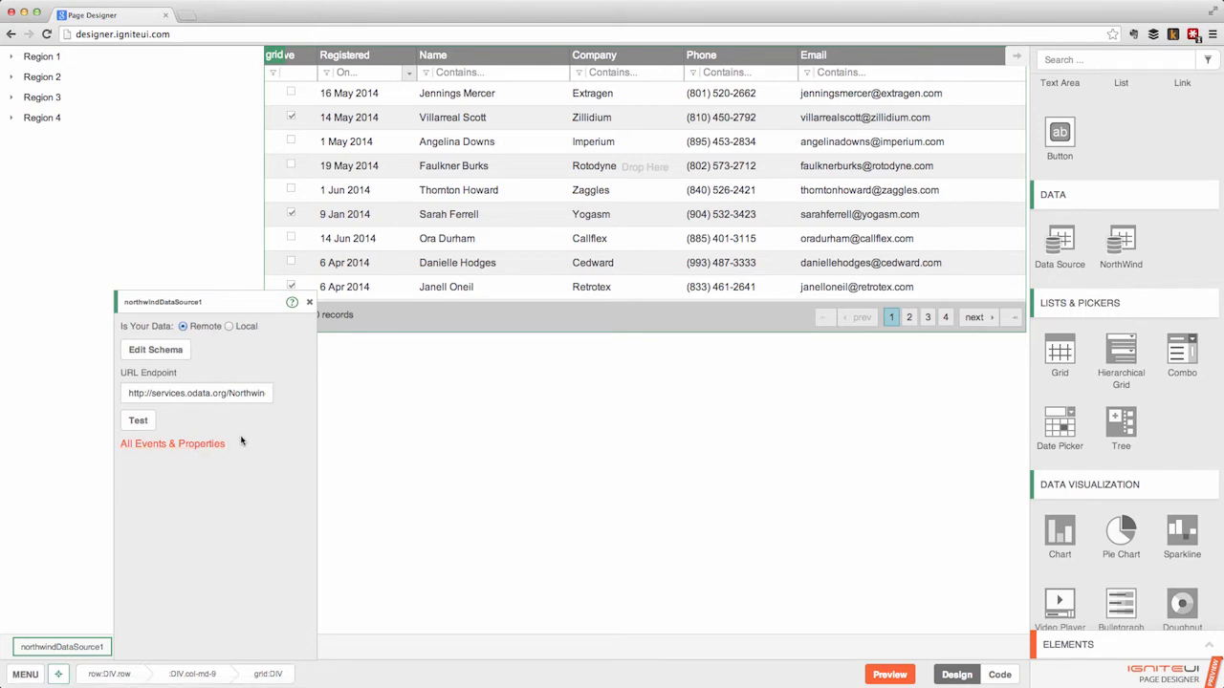
# Step: Inspect the full URL endpoint of the NorthWind data source
pyautogui.click(220, 393)
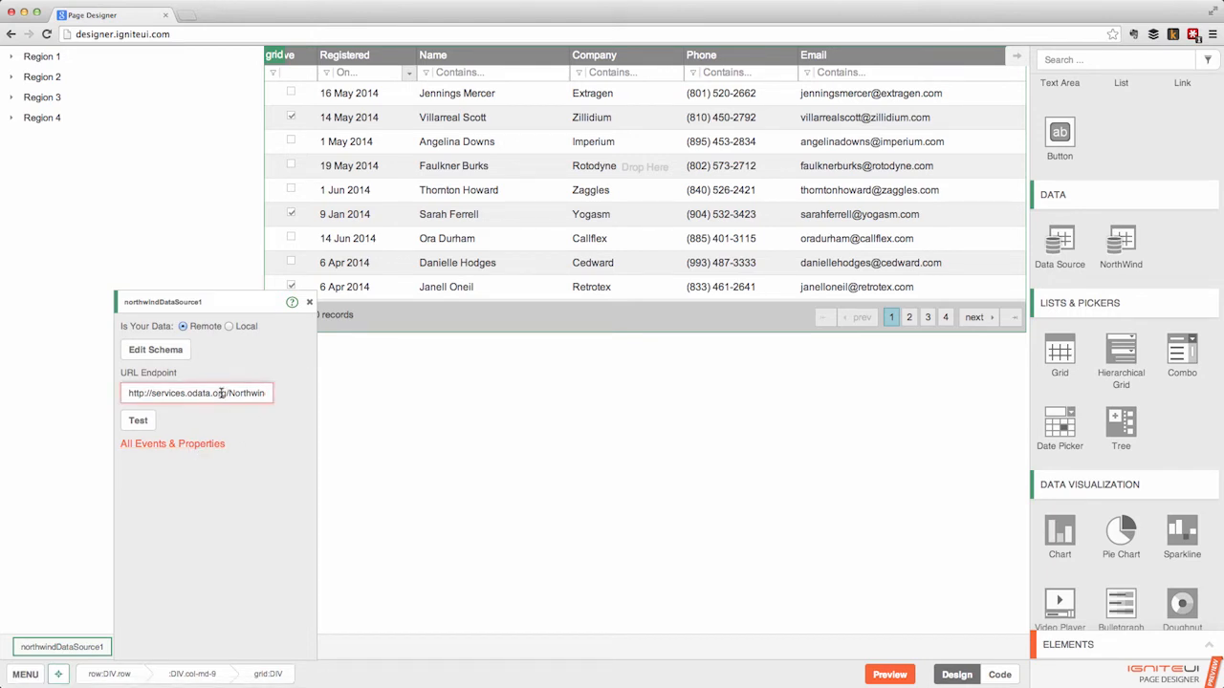
pyautogui.moveTo(179, 393); pyautogui.dragTo(324, 395)
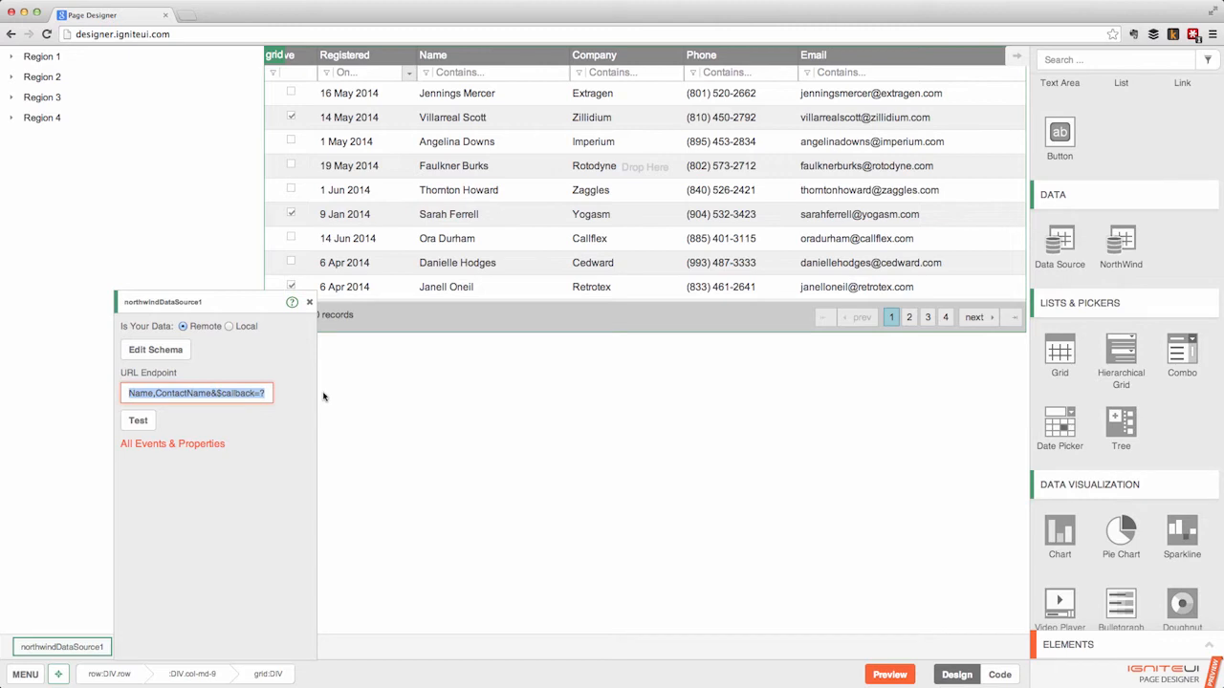
pyautogui.moveTo(171, 393); pyautogui.dragTo(59, 393)
# Step: Select the grid, search its events and properties for "data", and clear the search
pyautogui.moveTo(586, 168); pyautogui.dragTo(649, 322)
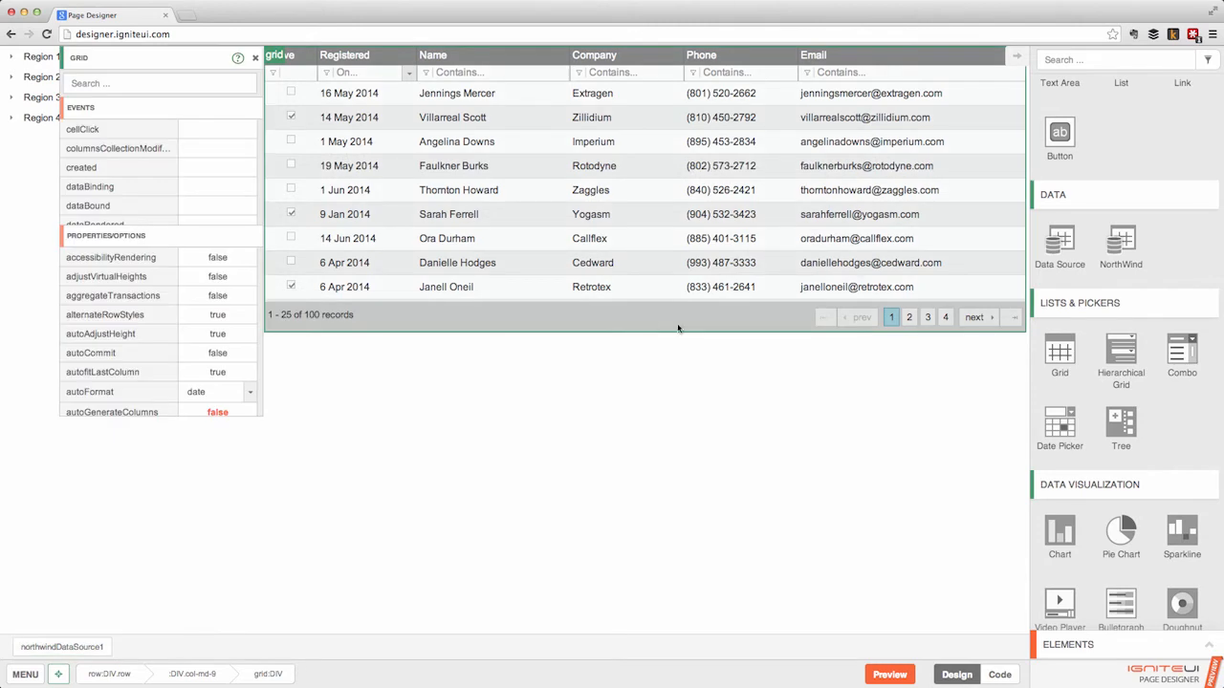
pyautogui.scroll(-5, 161, 336)
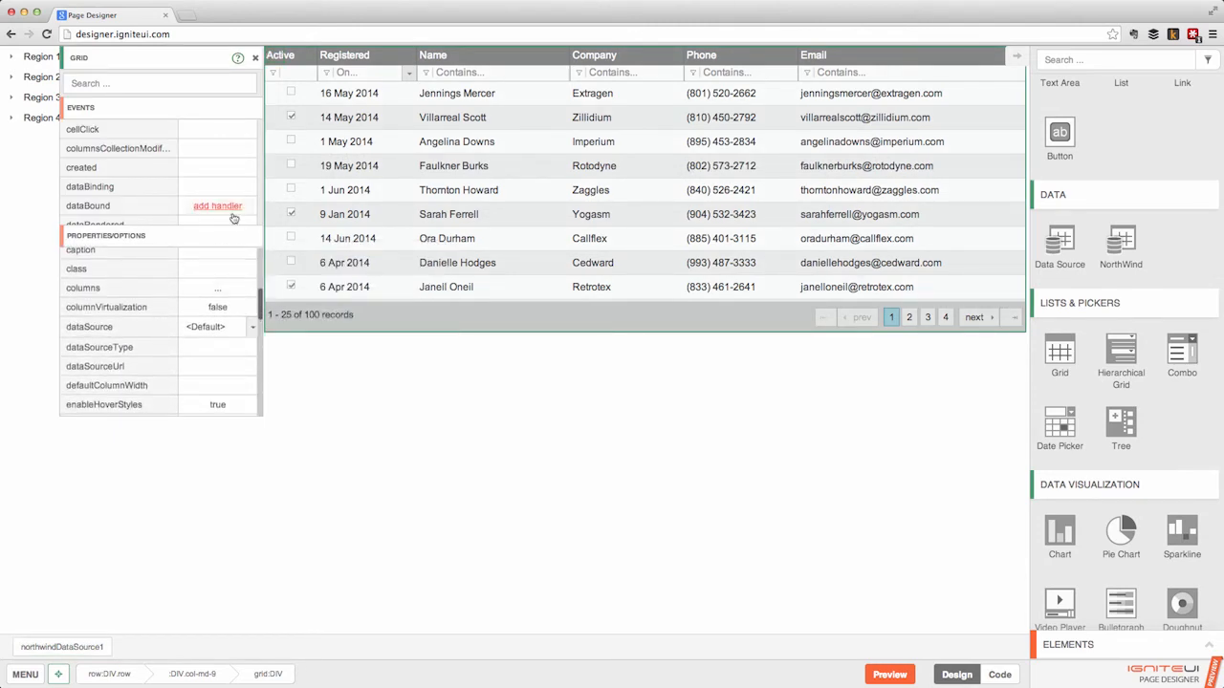
pyautogui.click(152, 82)
pyautogui.write('data')
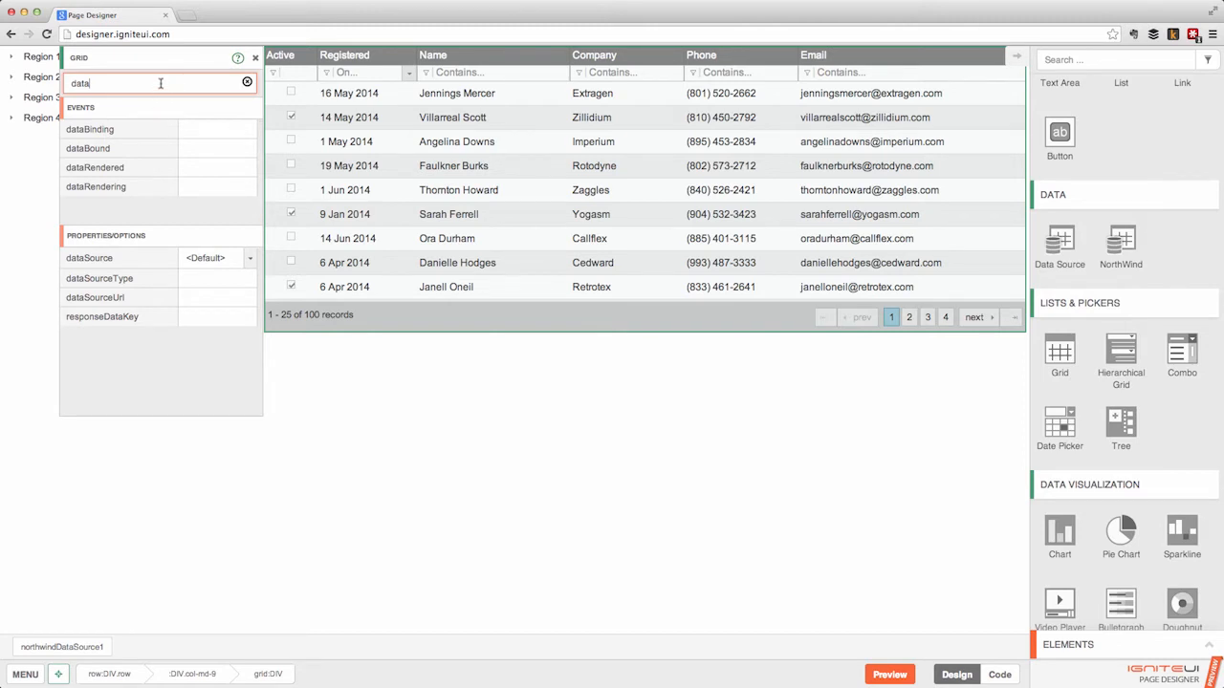
pyautogui.click(248, 84)
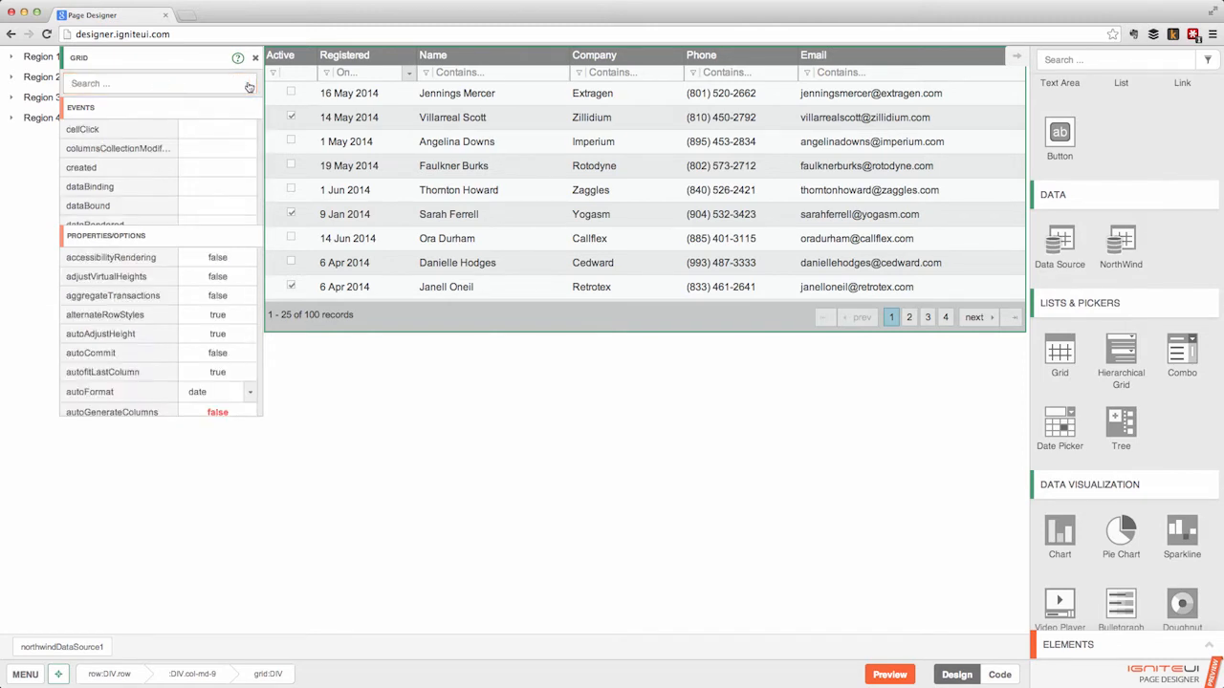
# Step: Bind the grid to northwindDataSource1, clearing the existing columns and auto-generating them from the new source
pyautogui.scroll(-3, 242, 322)
pyautogui.scroll(-3, 242, 325)
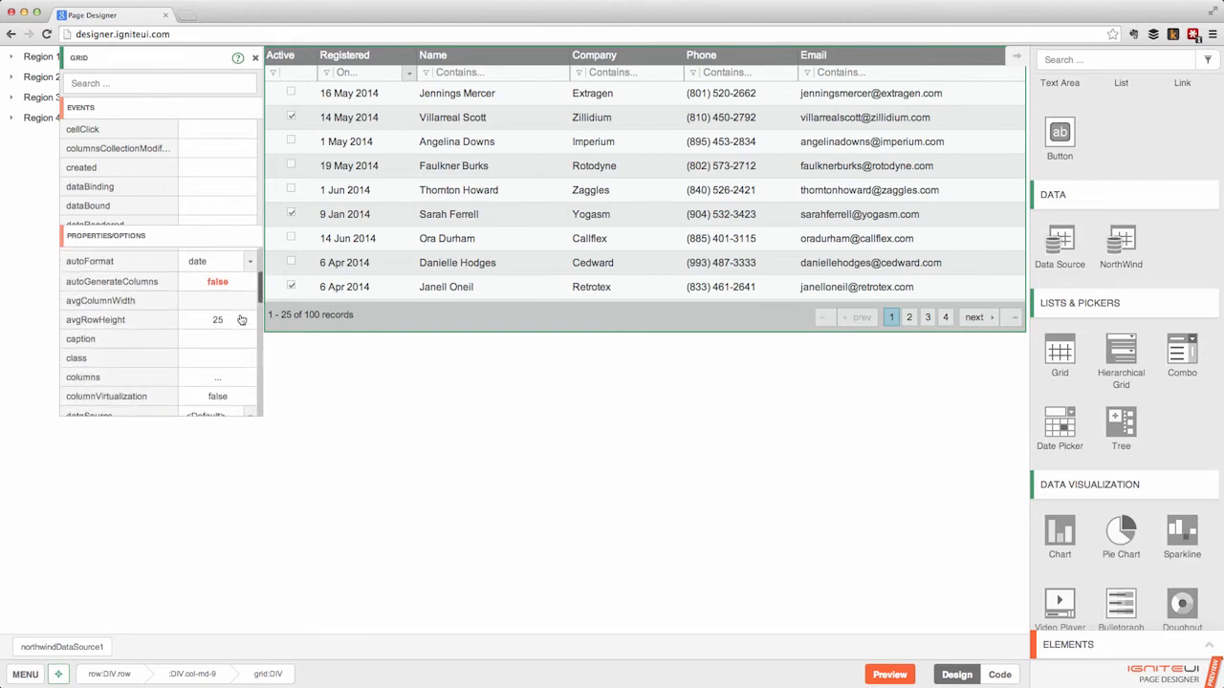
pyautogui.click(249, 350)
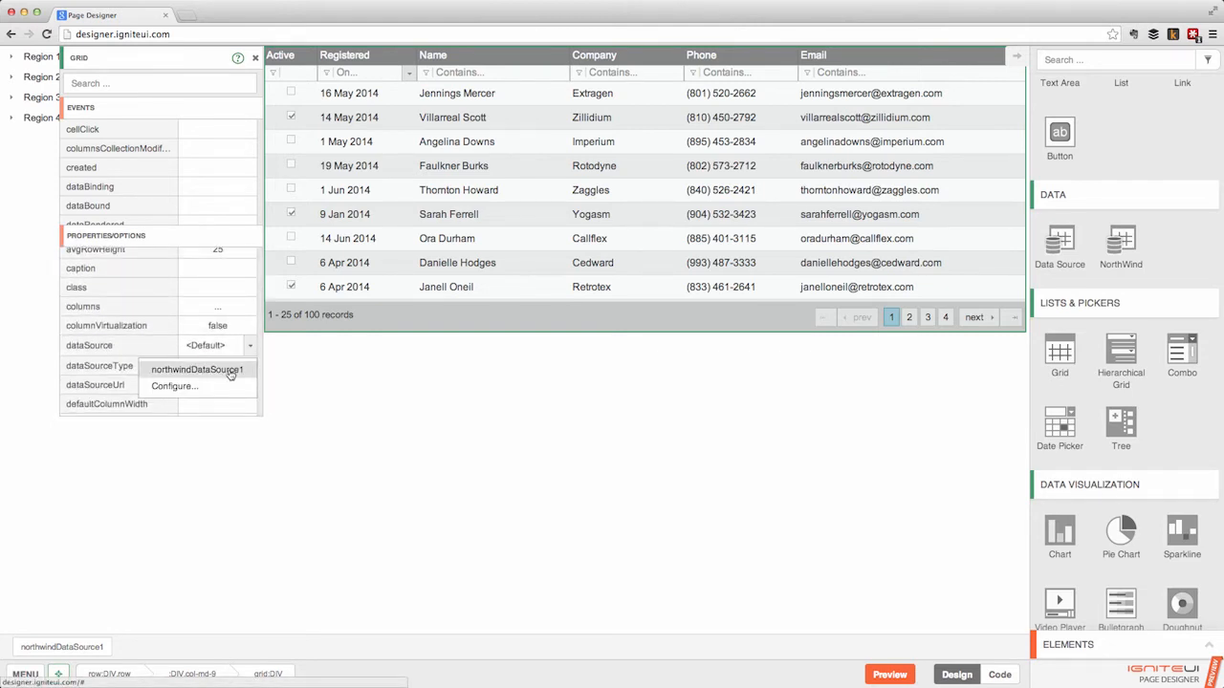
pyautogui.click(230, 371)
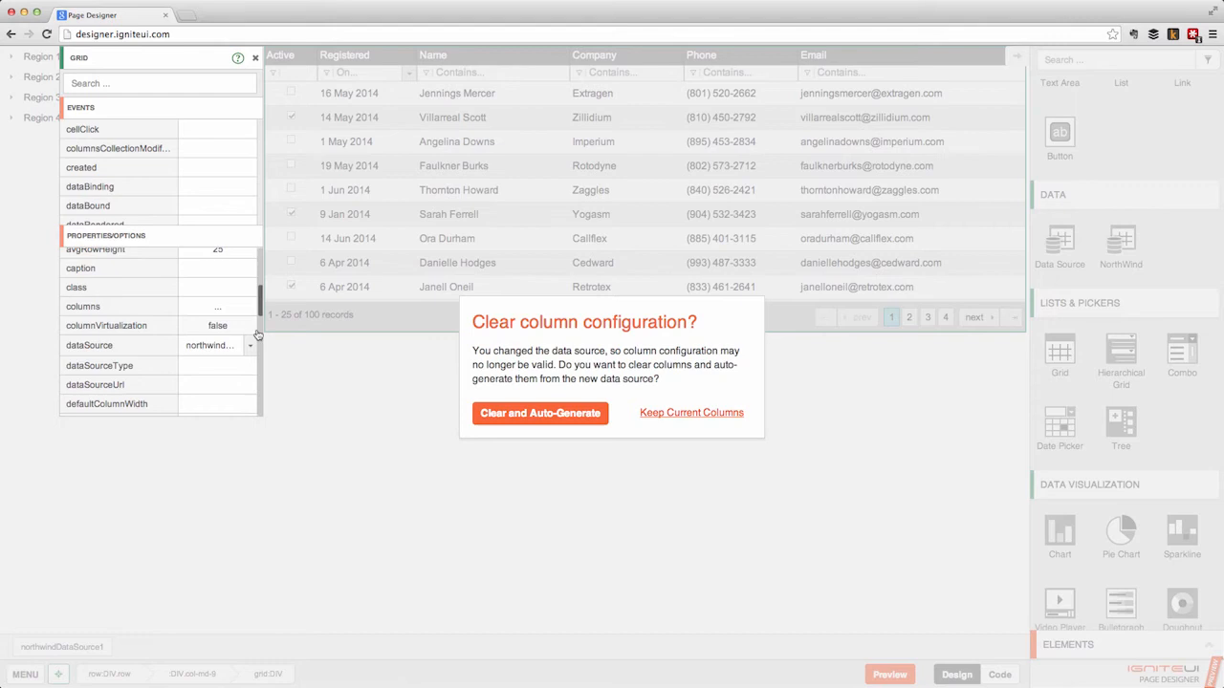
pyautogui.click(541, 413)
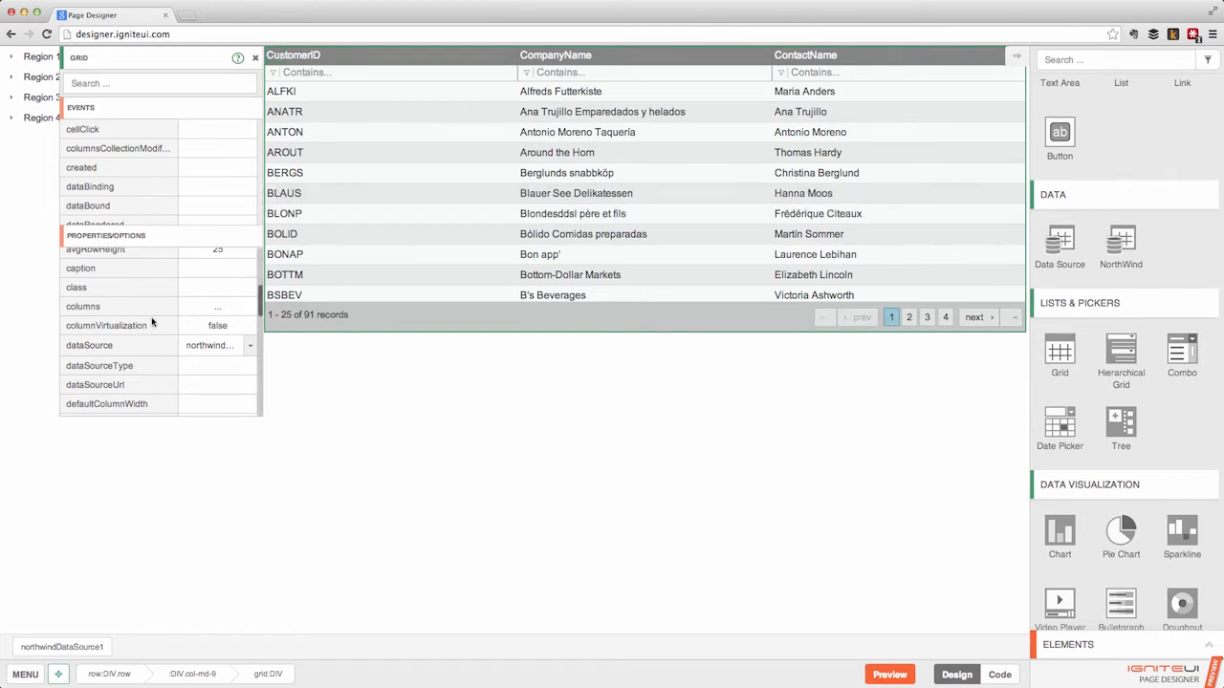
# Step: Hide the grid's CustomerID column by setting its hidden property to true
pyautogui.scroll(-1, 151, 322)
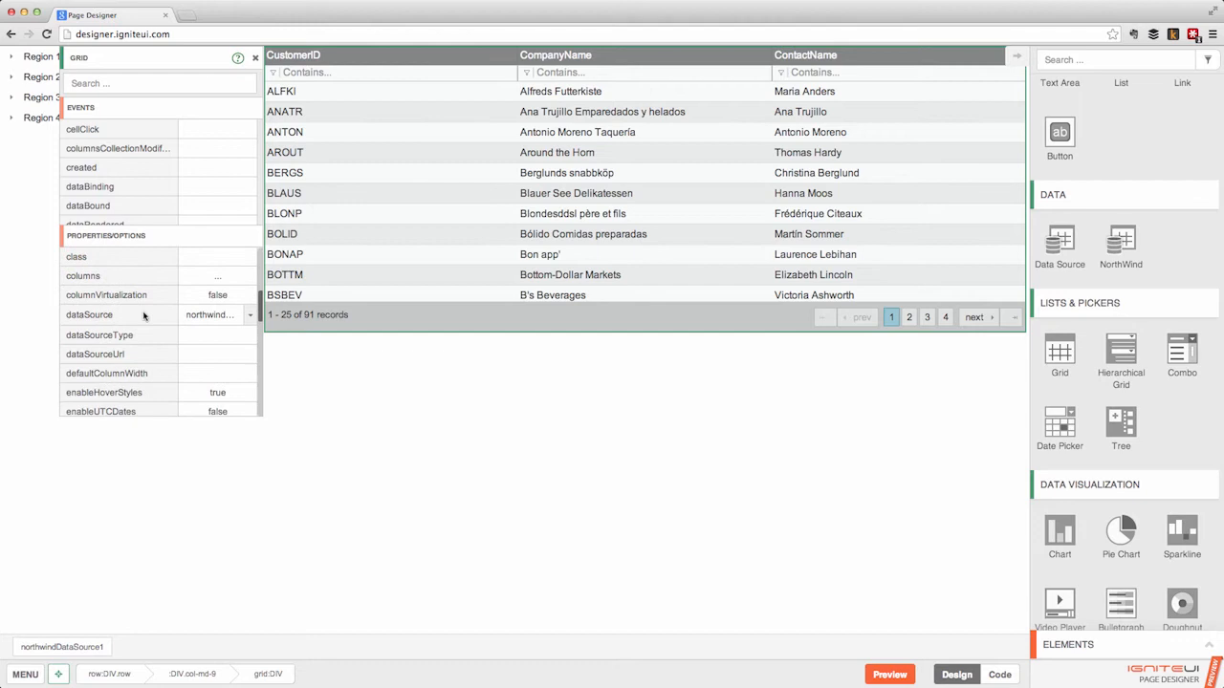
pyautogui.click(216, 276)
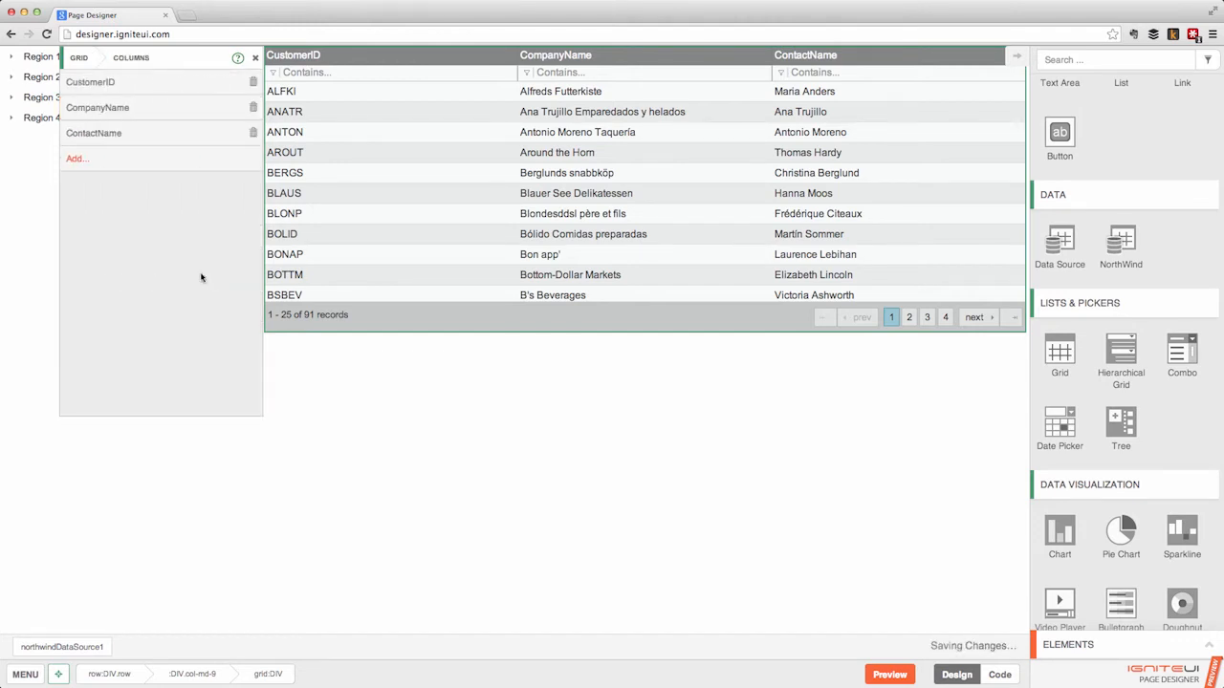
pyautogui.click(102, 85)
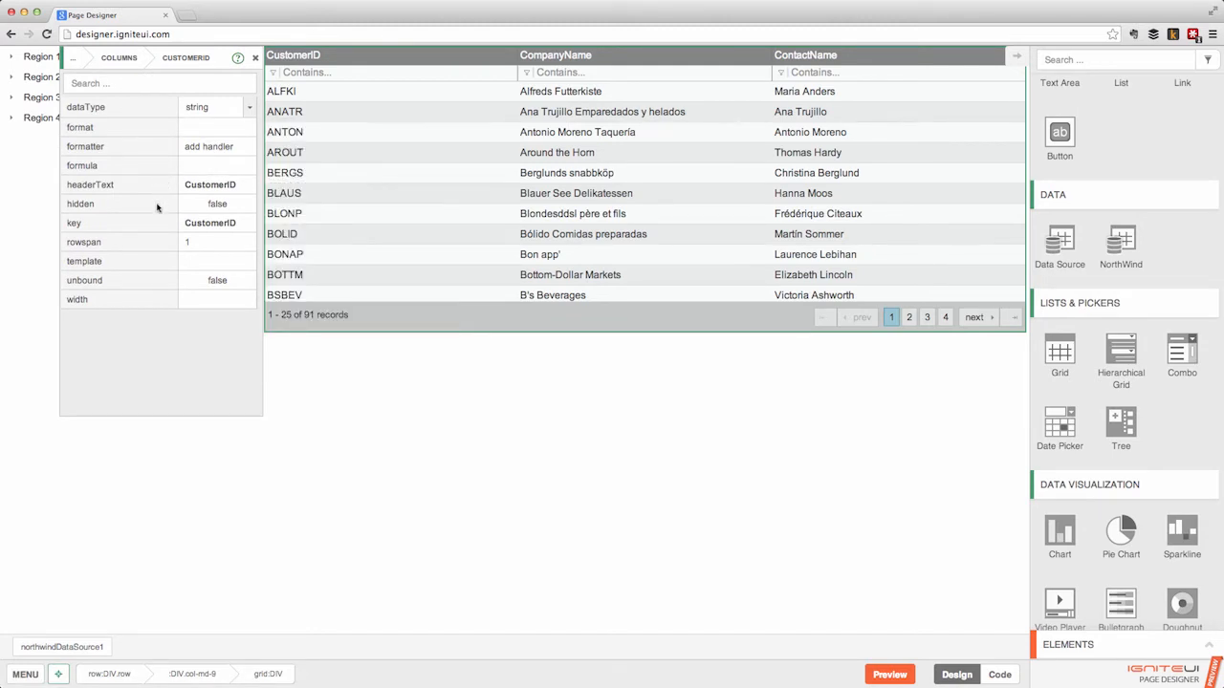
pyautogui.click(218, 204)
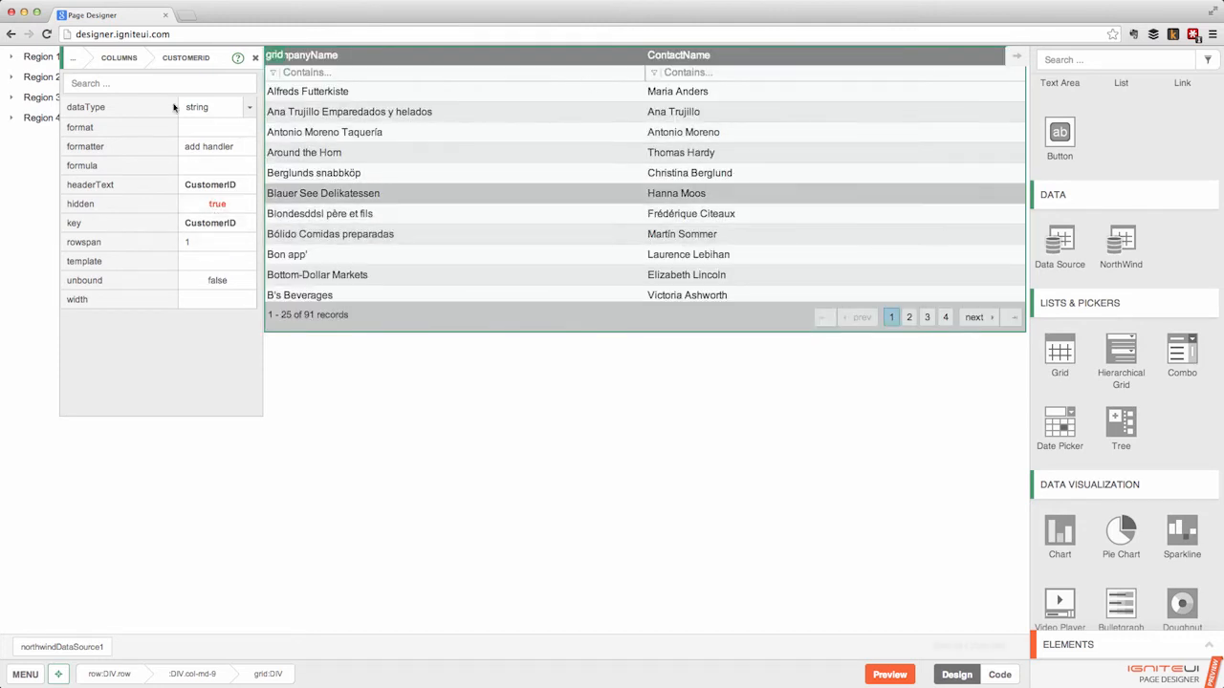
# Step: Change the CompanyName column's header text to "Company Name"
pyautogui.click(119, 58)
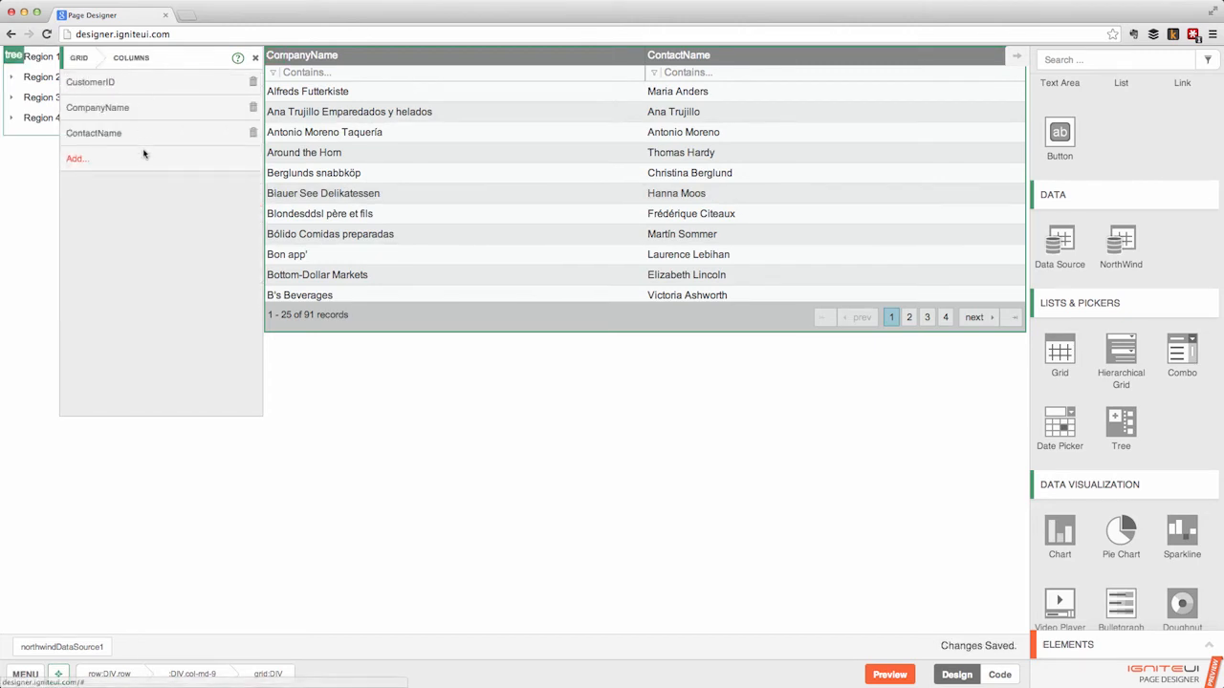
pyautogui.click(96, 110)
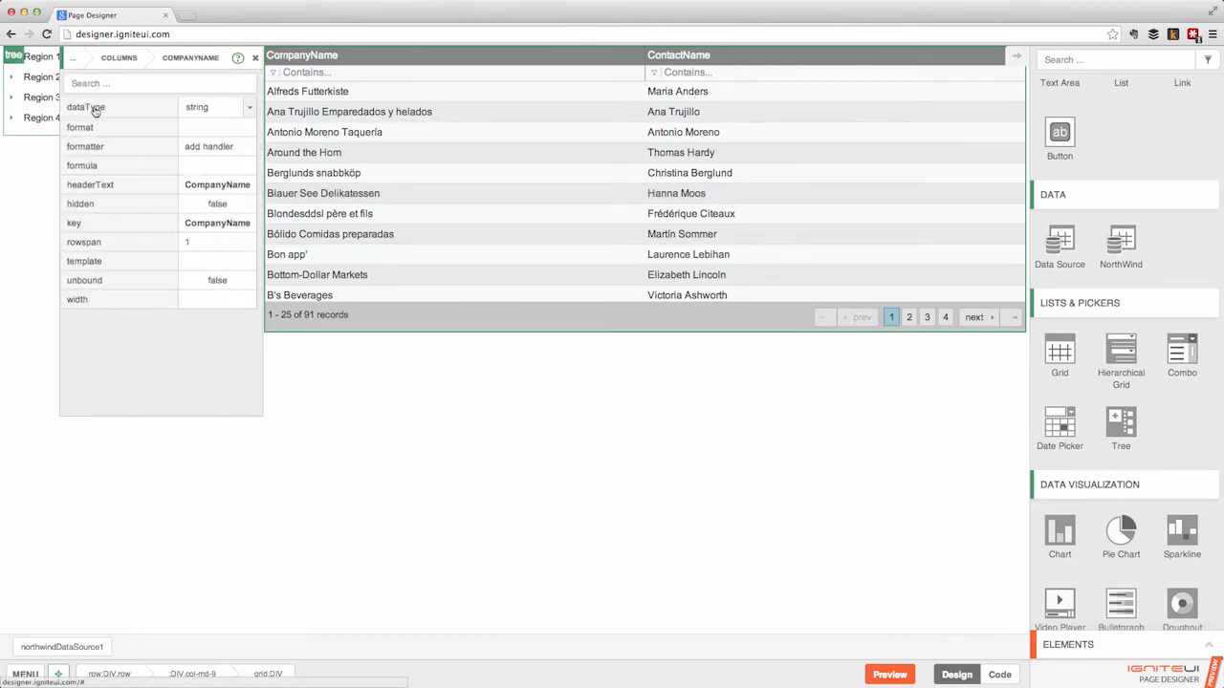
pyautogui.click(226, 188)
pyautogui.click(223, 184)
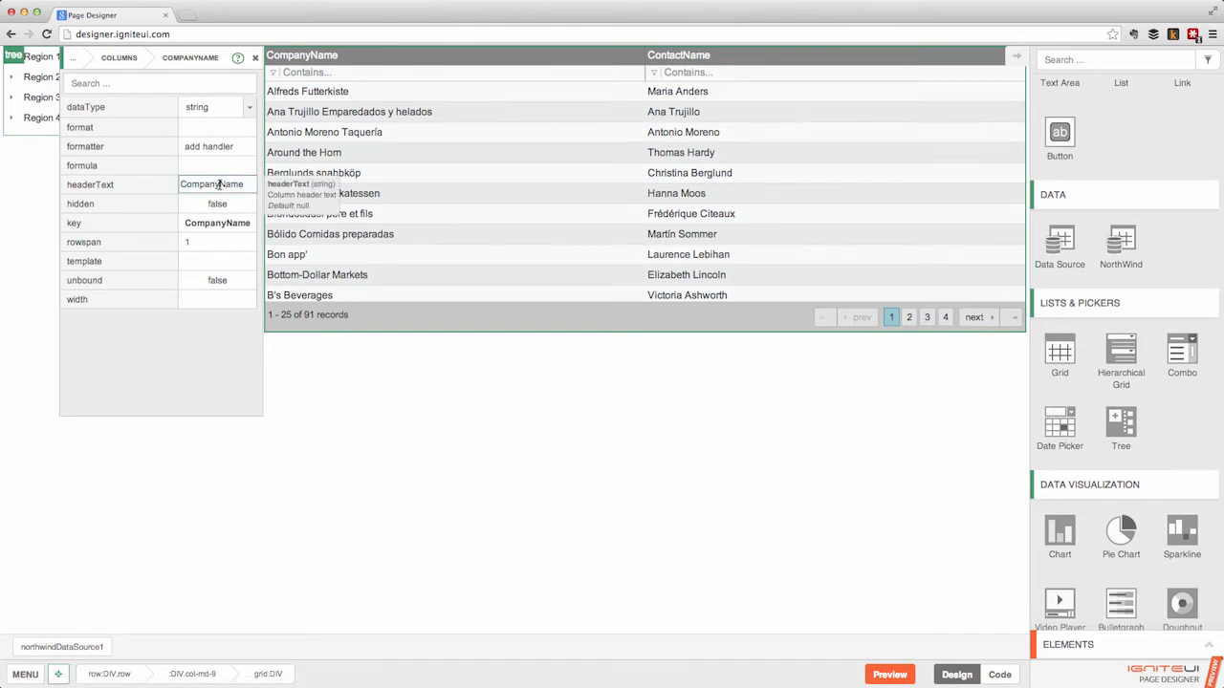
pyautogui.press('Return')
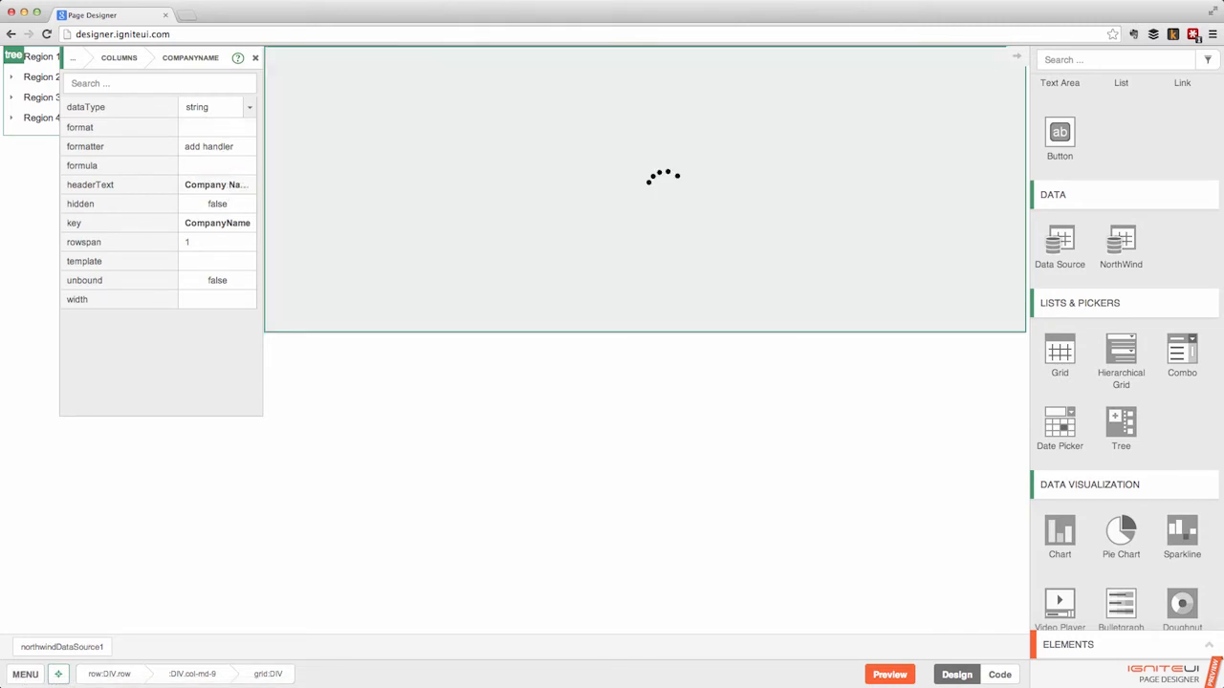
# Step: Change the ContactName column's header text to "Contact Name" and return to the grid's properties
pyautogui.click(126, 58)
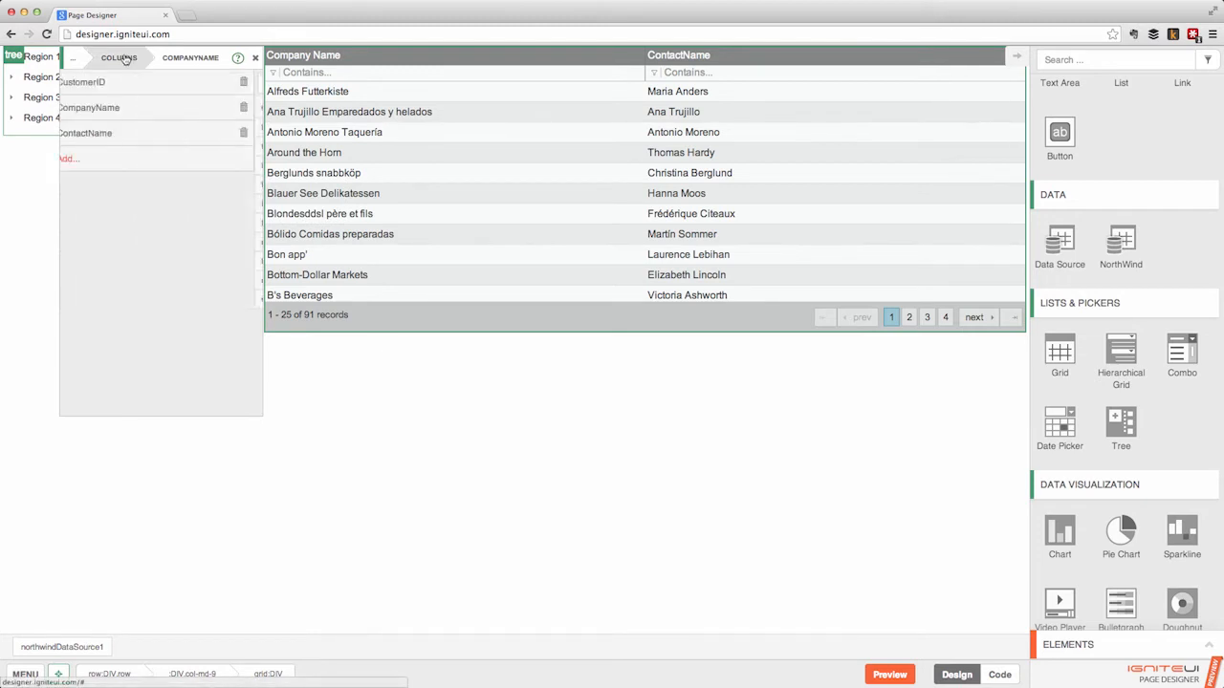
pyautogui.click(108, 135)
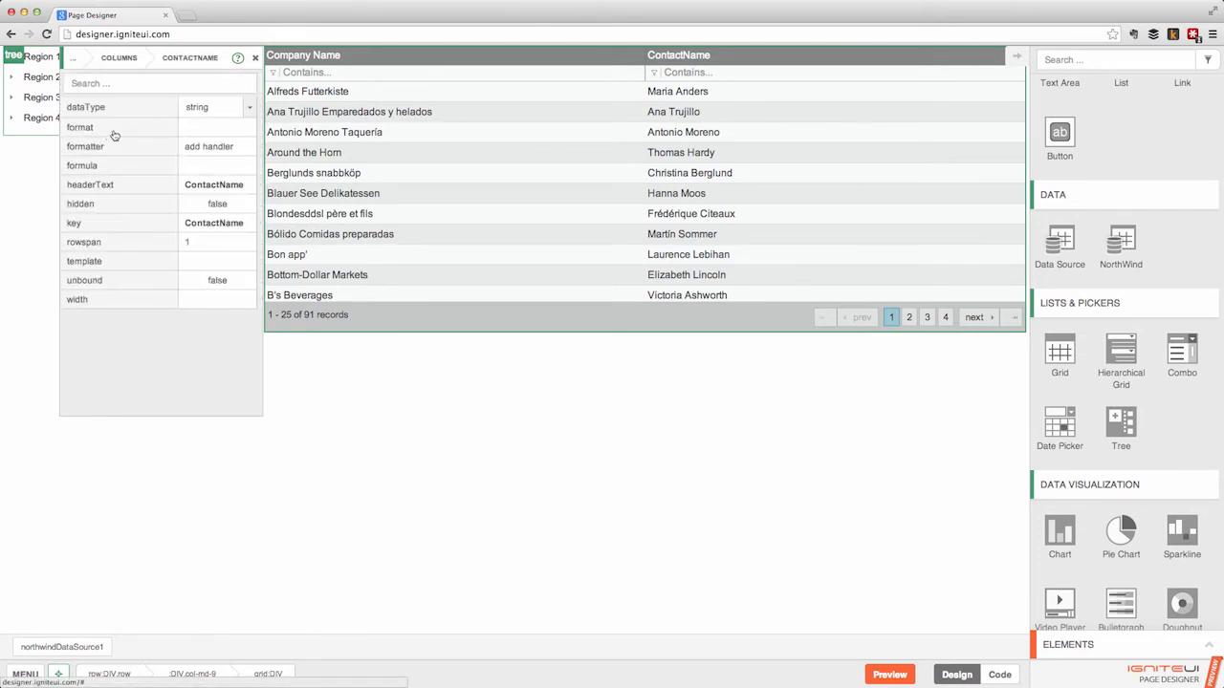
pyautogui.click(226, 191)
pyautogui.click(211, 184)
pyautogui.press('Return')
pyautogui.click(120, 58)
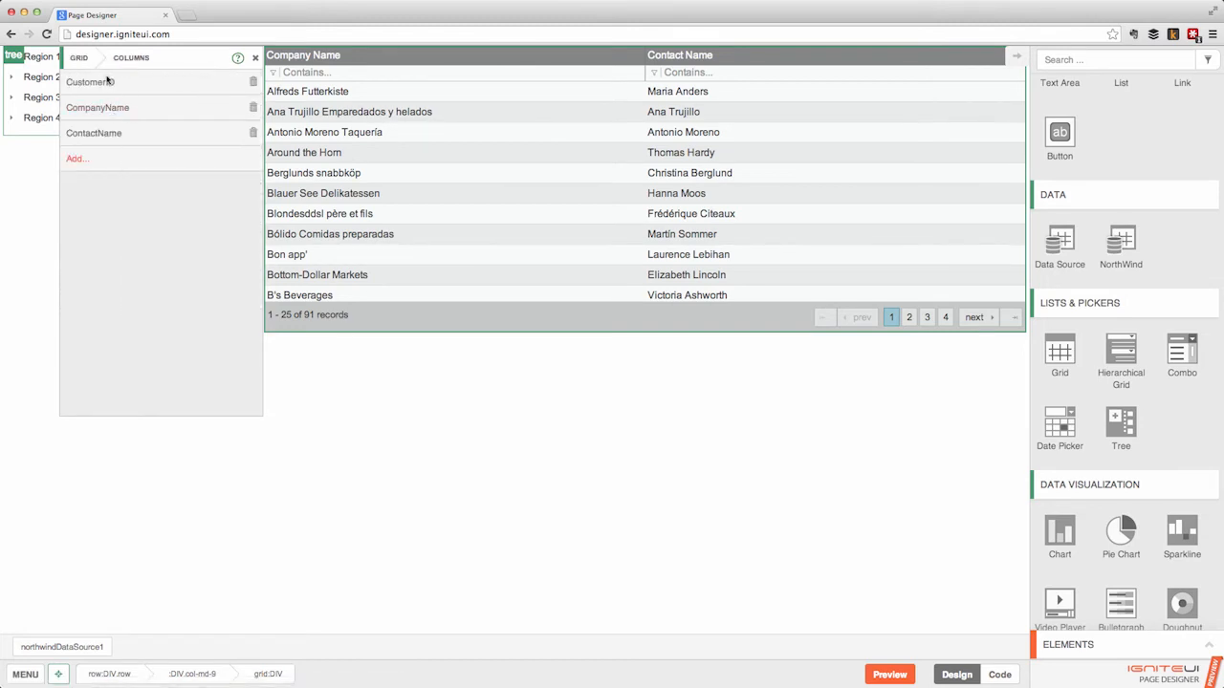
pyautogui.click(78, 59)
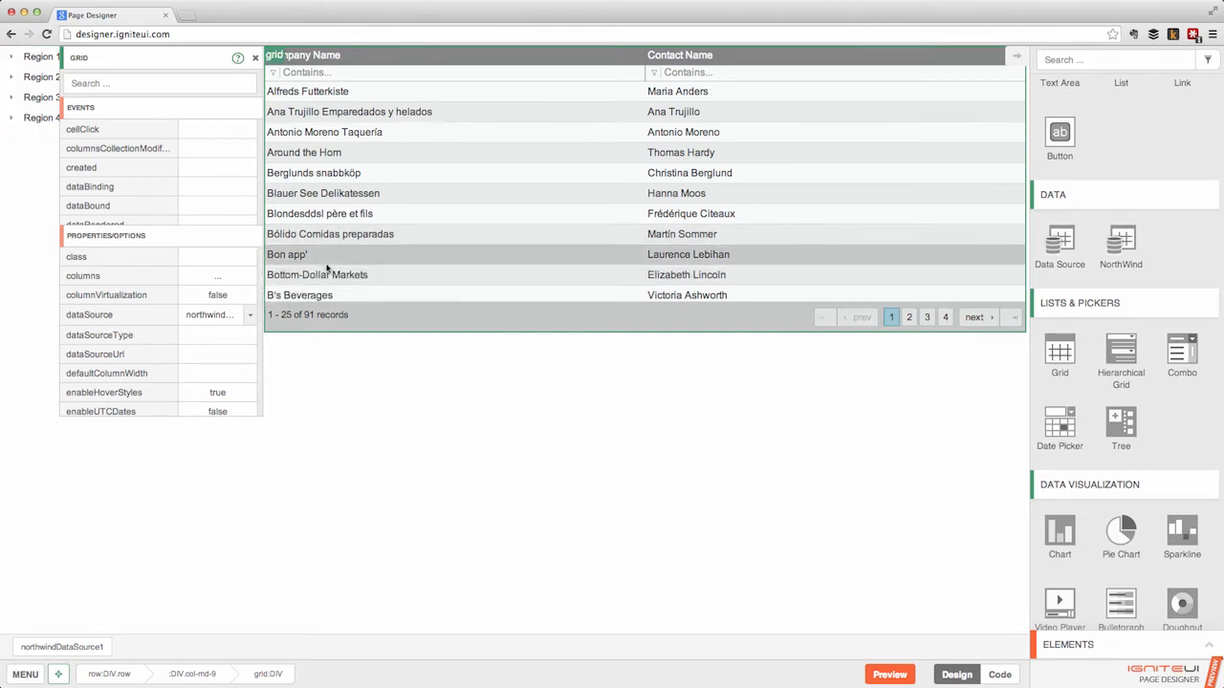
# Step: Open the grid's features collection, examine the Filtering feature's properties, and return to the grid's properties
pyautogui.scroll(-3, 138, 325)
pyautogui.scroll(-1, 137, 325)
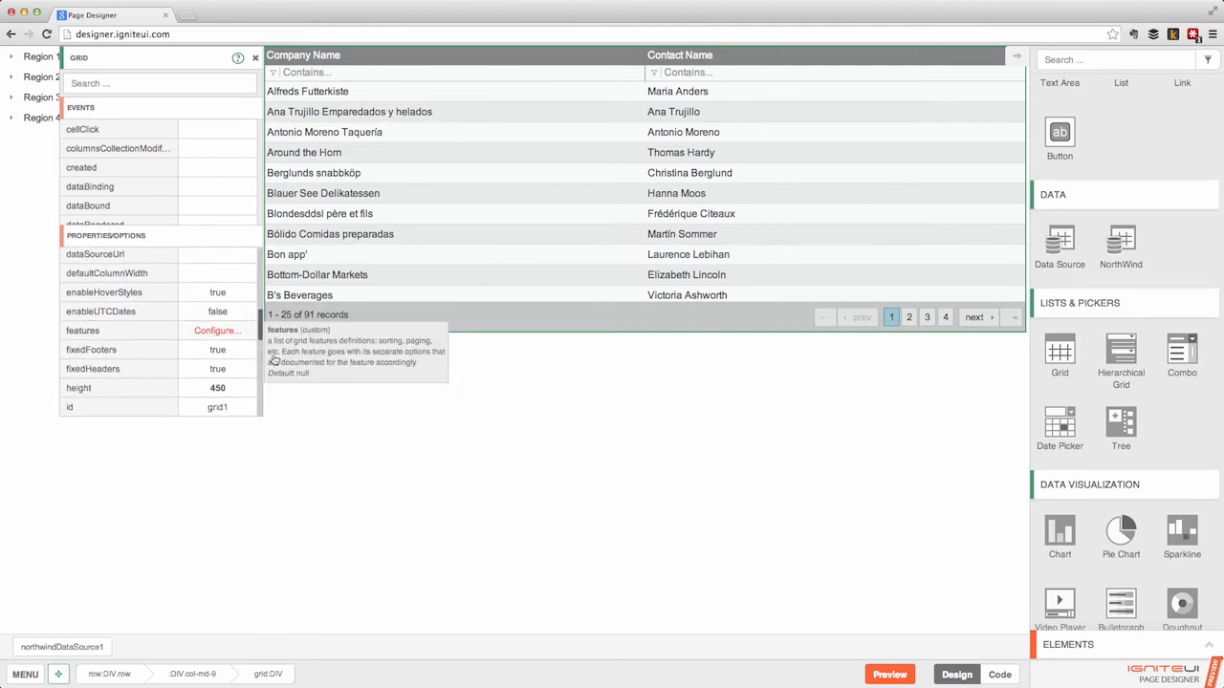
pyautogui.click(216, 331)
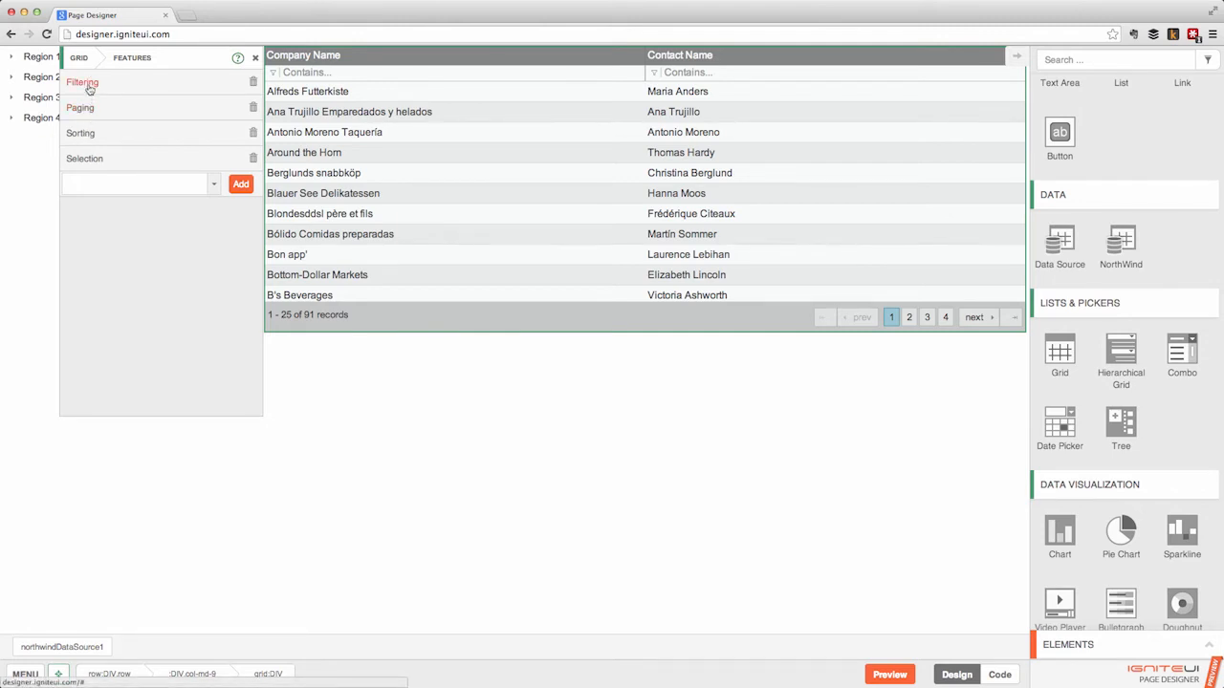
pyautogui.click(89, 88)
pyautogui.scroll(-3, 141, 178)
pyautogui.scroll(3, 140, 177)
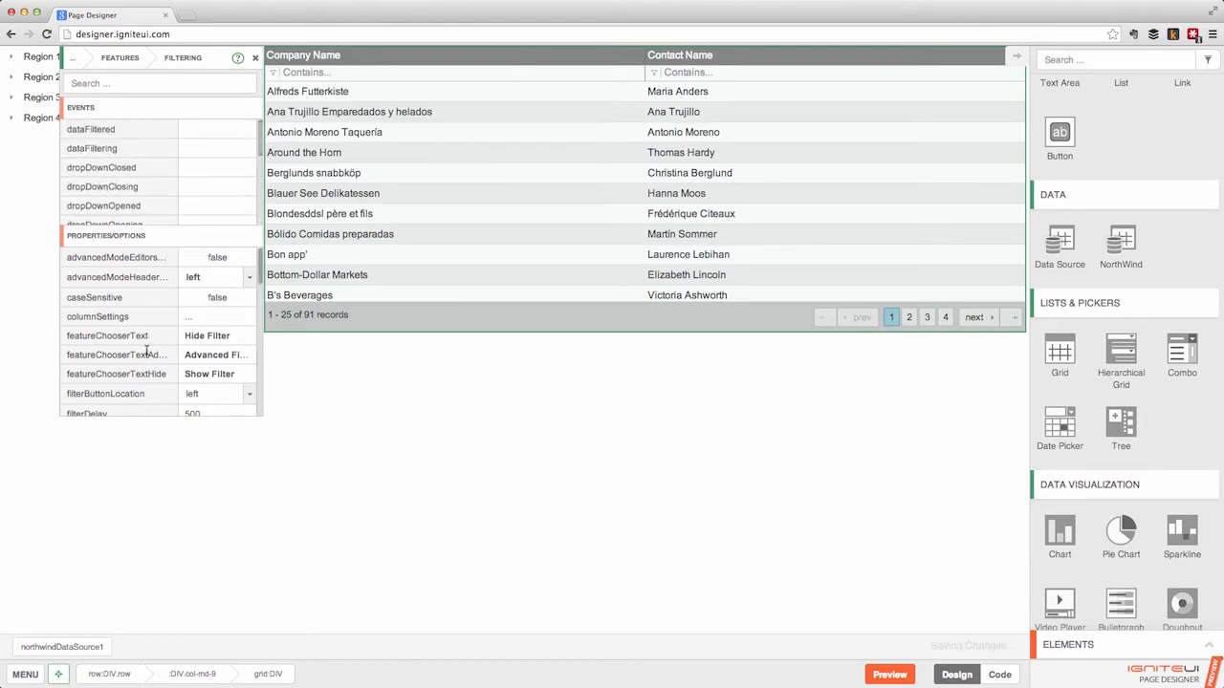
pyautogui.scroll(-8, 147, 353)
pyautogui.scroll(-5, 146, 354)
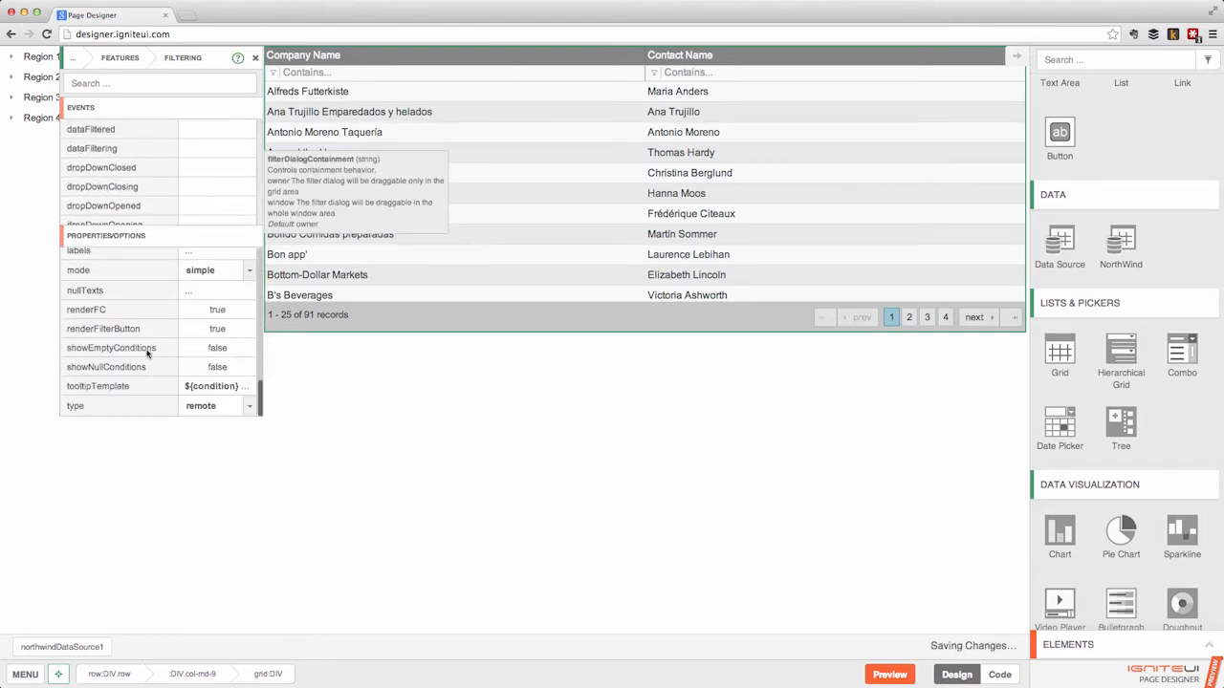
pyautogui.scroll(4, 146, 354)
pyautogui.scroll(5, 146, 354)
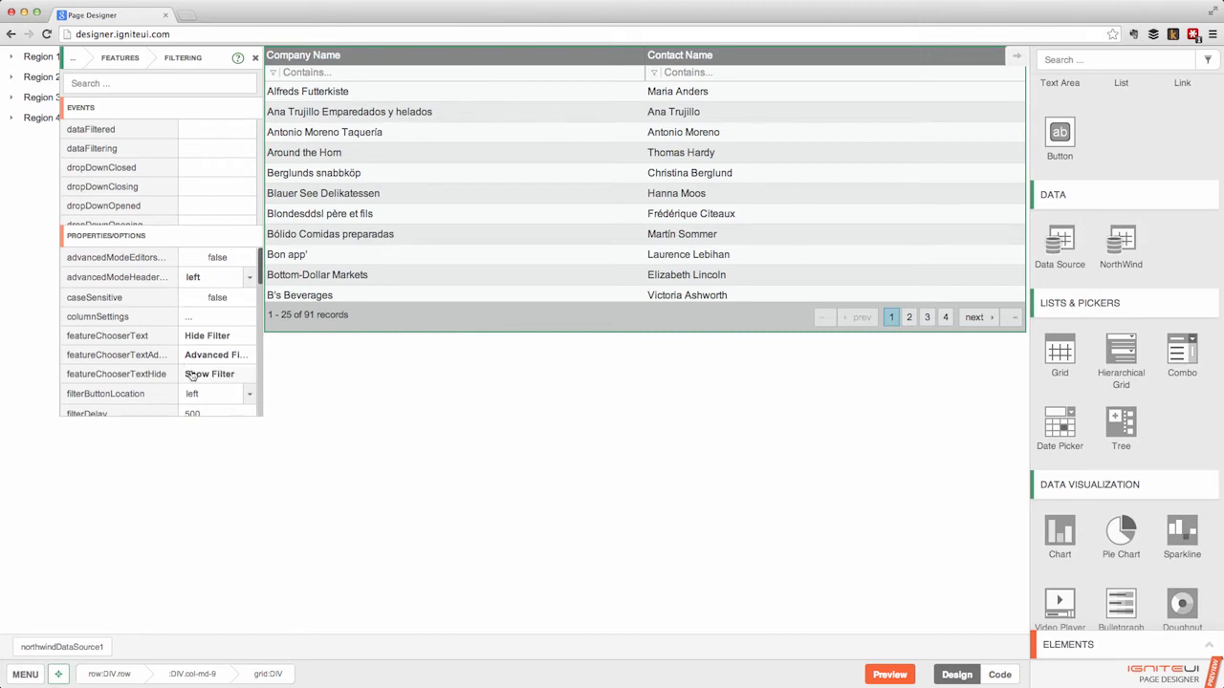
pyautogui.click(126, 61)
pyautogui.click(80, 57)
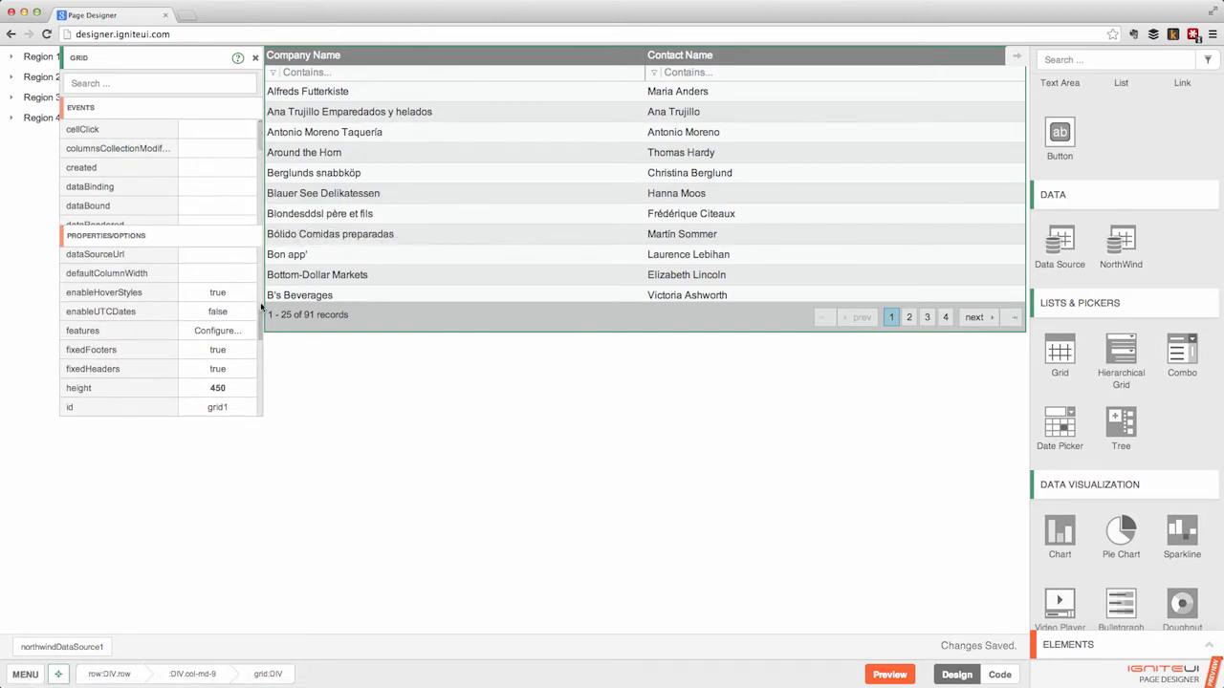
# Step: Preview the page, test filtering and descending sorting on Company Name and paging to page 2, and close the preview
pyautogui.click(889, 675)
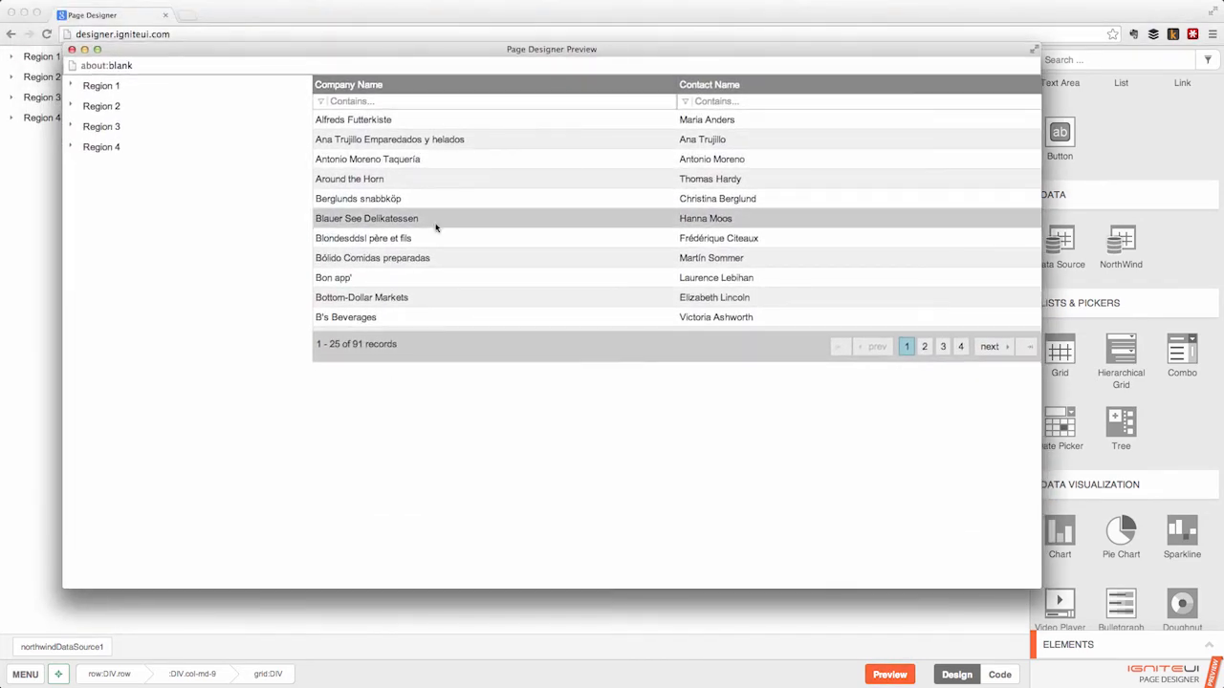
pyautogui.click(411, 101)
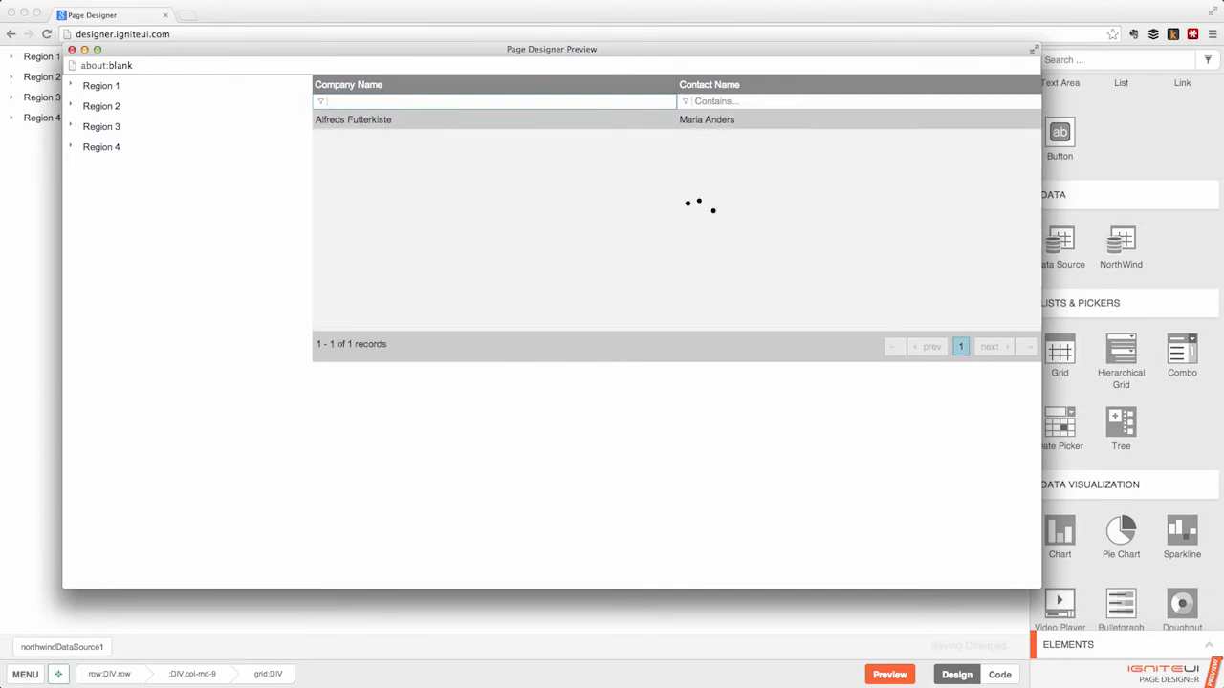
pyautogui.click(635, 87)
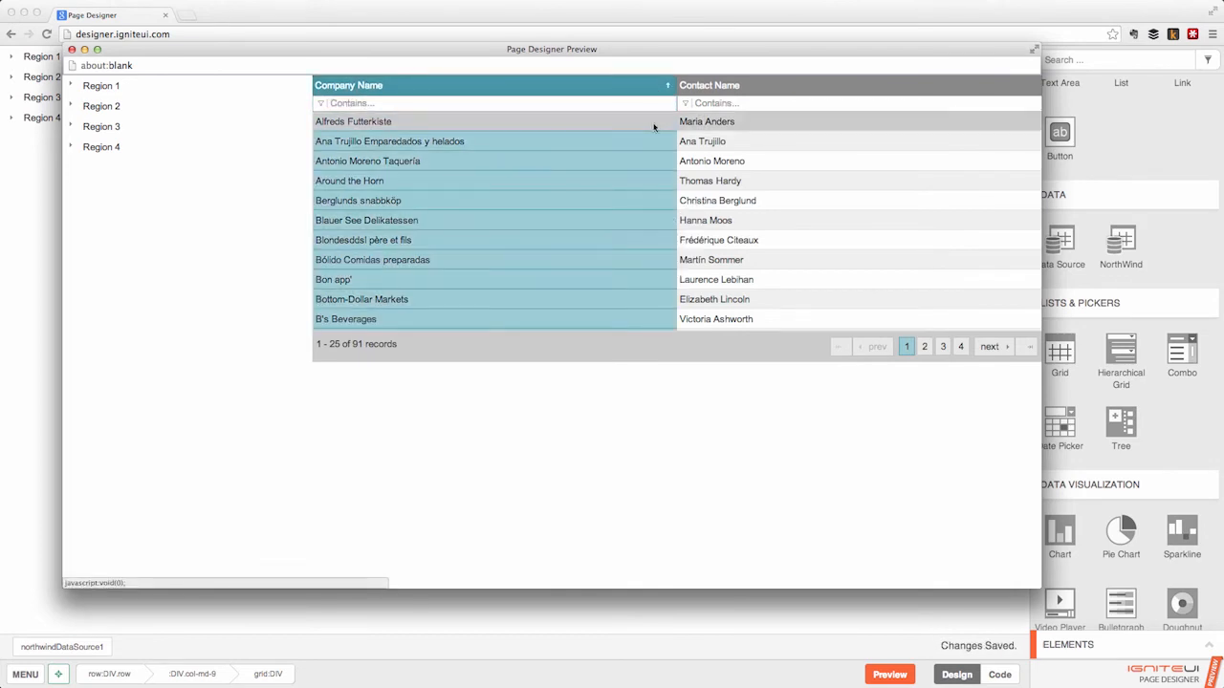
pyautogui.click(924, 348)
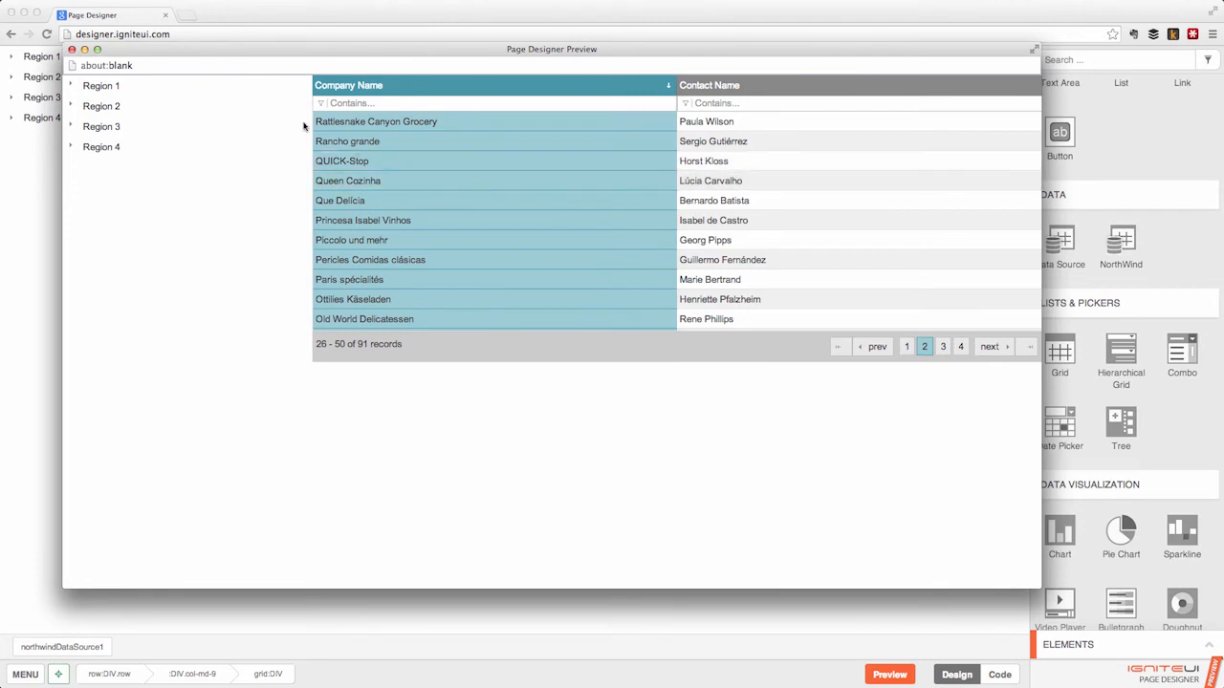
pyautogui.click(72, 50)
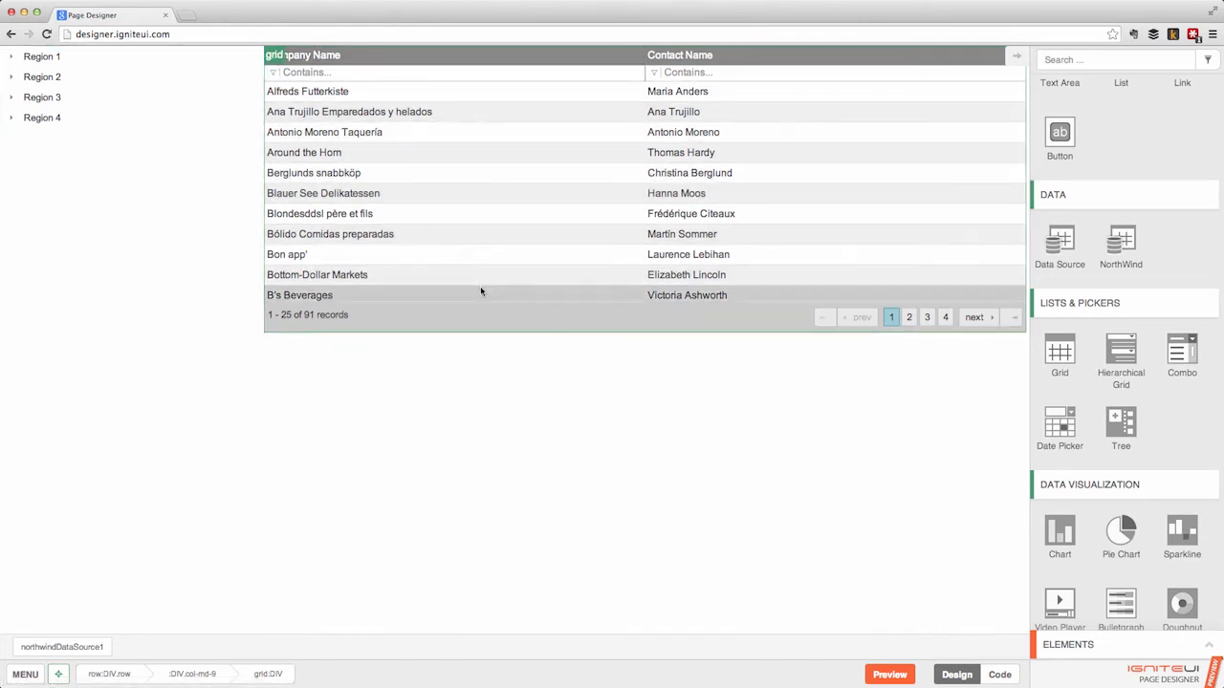
# Step: Add a Chart component to the page directly above the grid
pyautogui.click(508, 330)
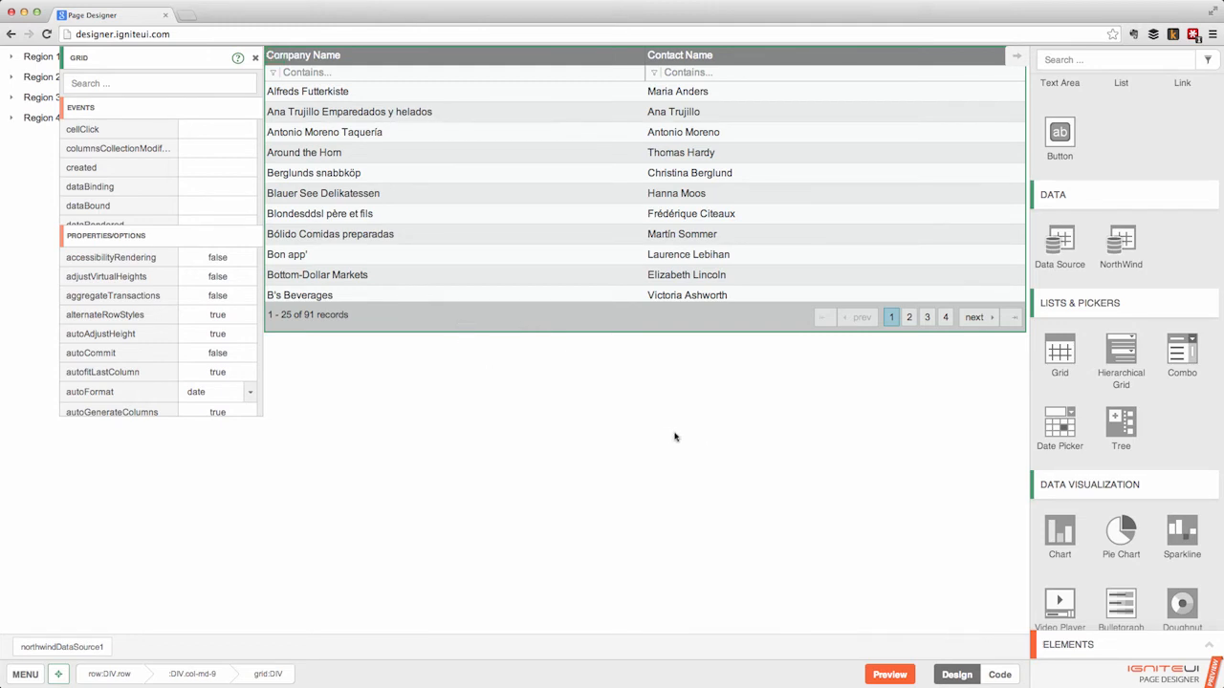
pyautogui.moveTo(1064, 532); pyautogui.dragTo(583, 62)
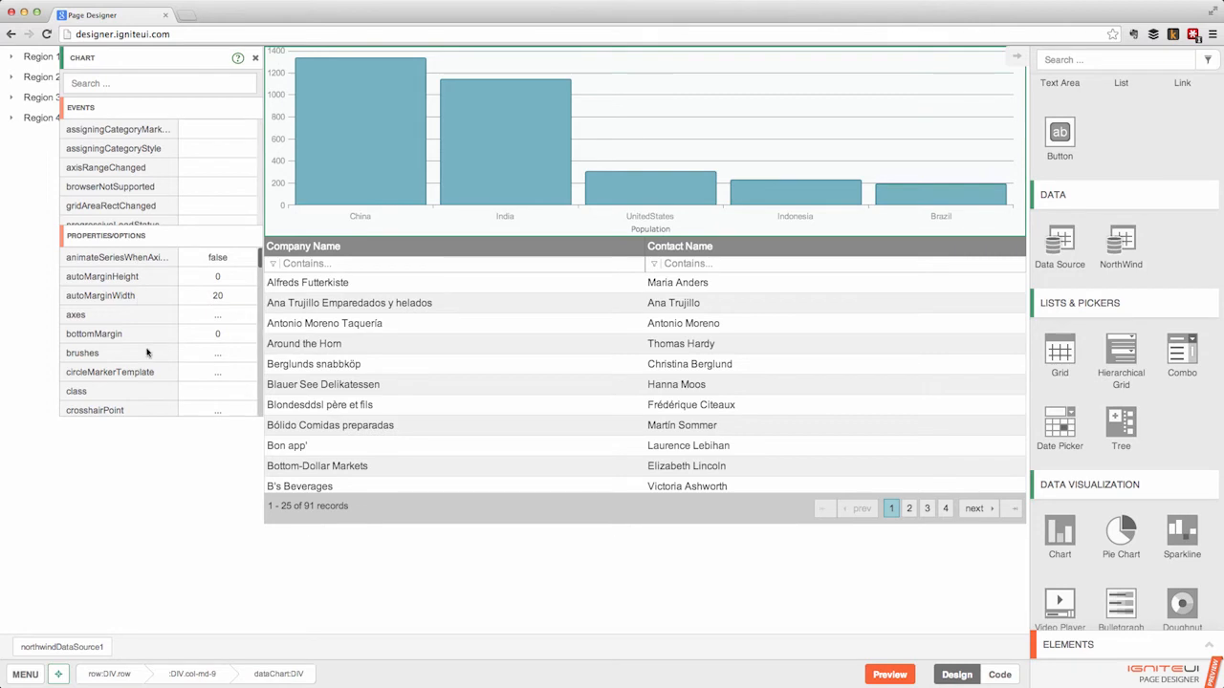
# Step: Look through the chart's properties and options from animateSeriesWhenAxisRangeChanges past the subtitle settings and back to the first one
pyautogui.scroll(-10, 135, 348)
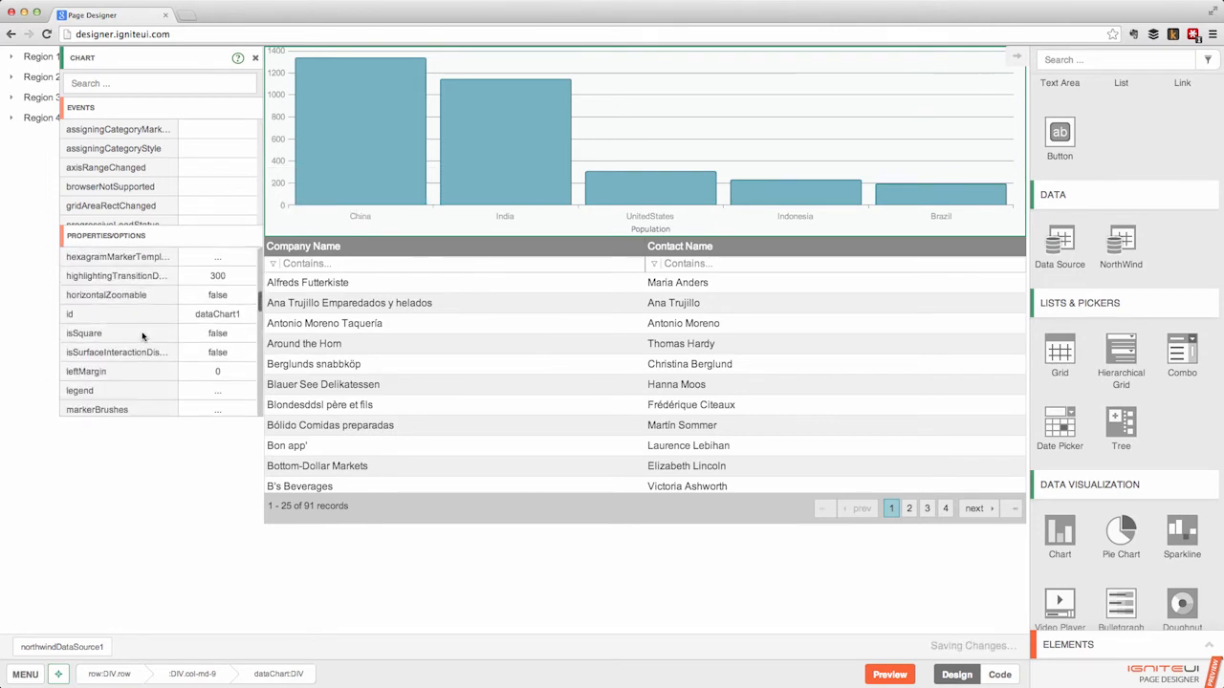
pyautogui.scroll(-10, 141, 335)
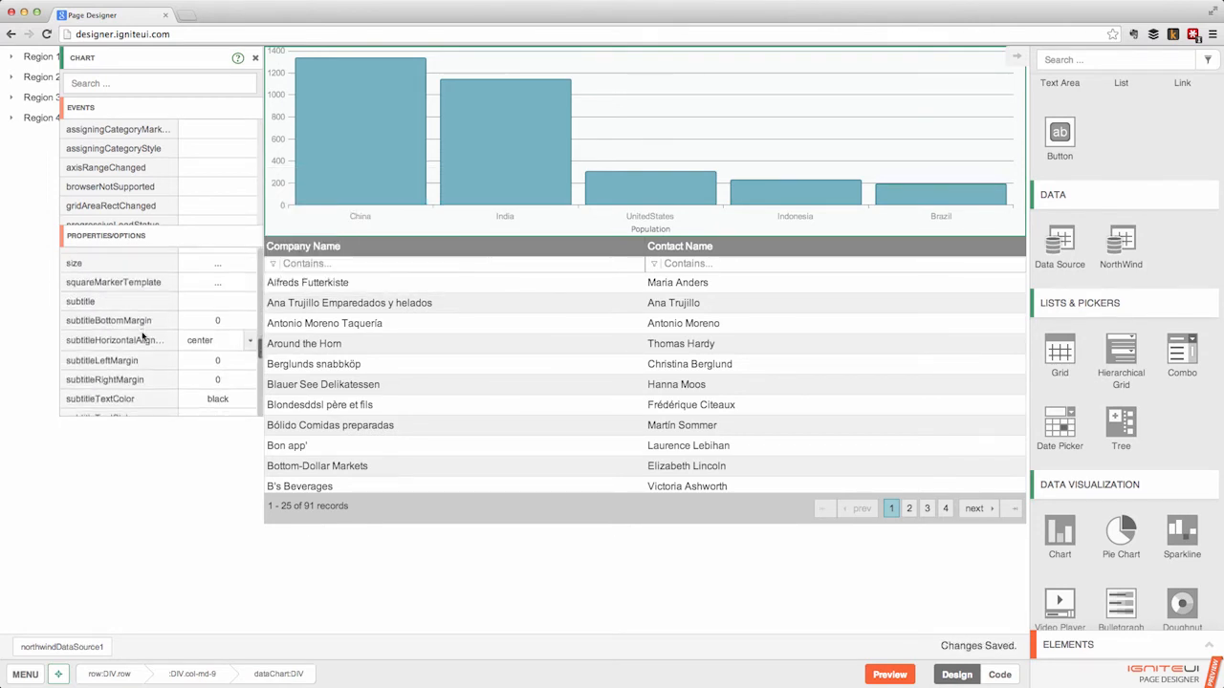
pyautogui.scroll(20, 142, 335)
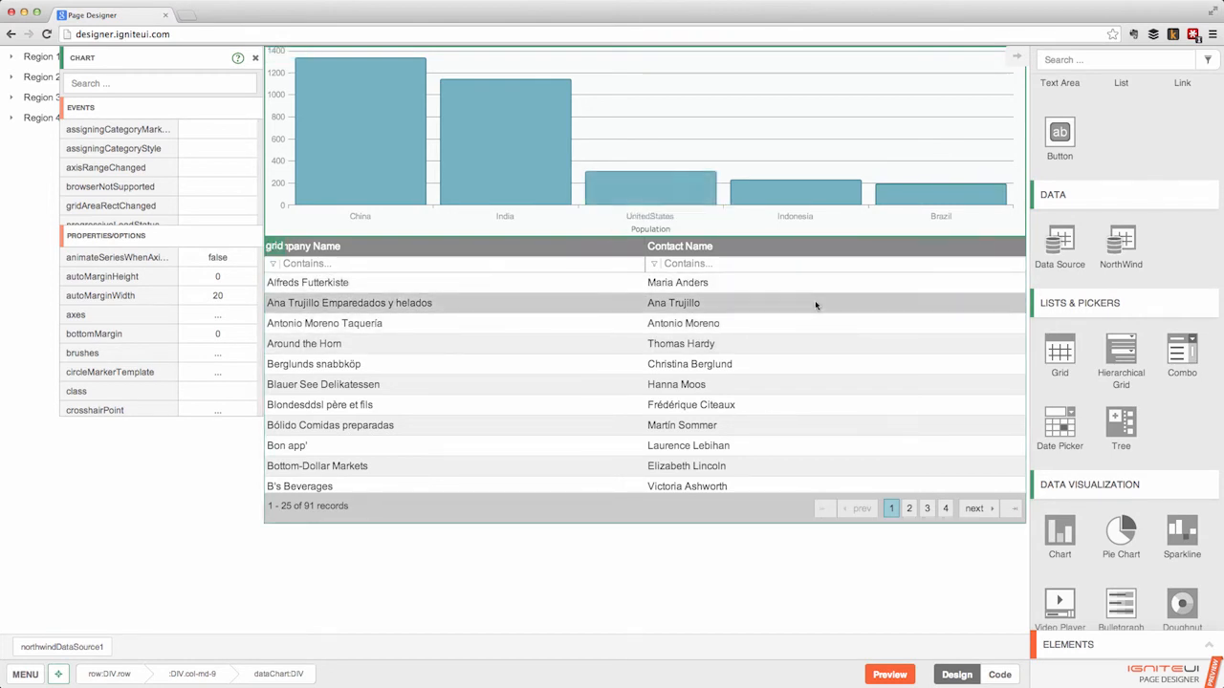
# Step: Examine the chart's axes and series definitions in the page code, and return to the design view
pyautogui.click(999, 675)
pyautogui.click(202, 291)
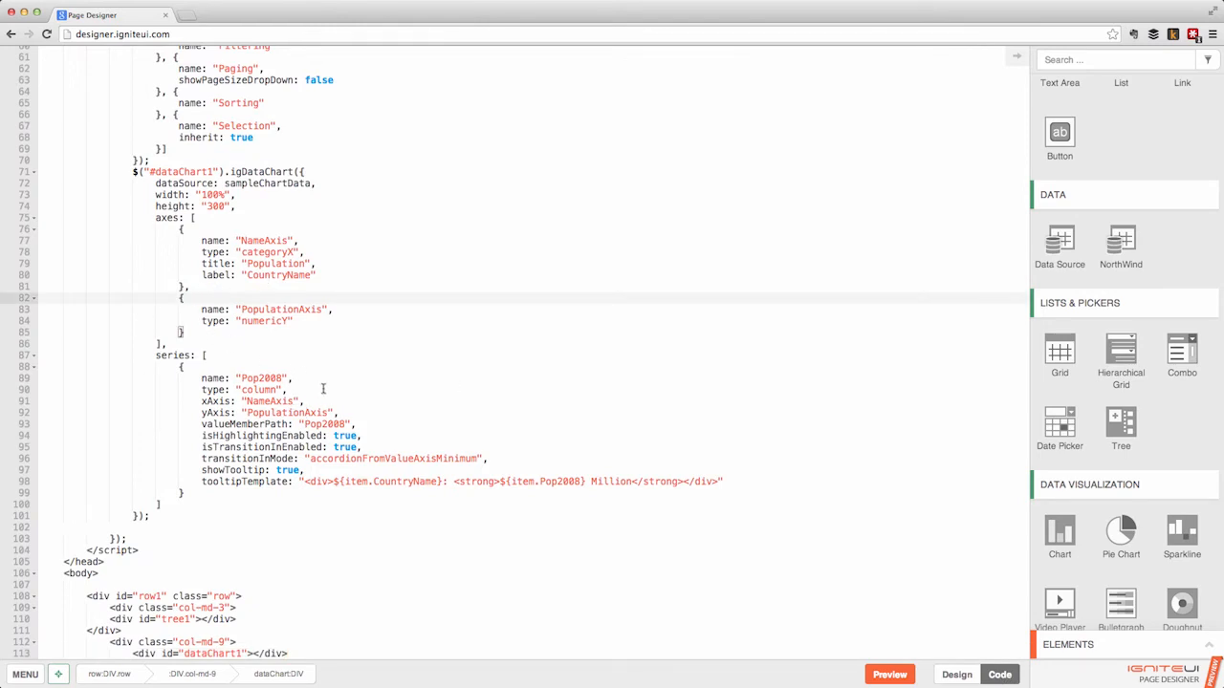
pyautogui.click(958, 676)
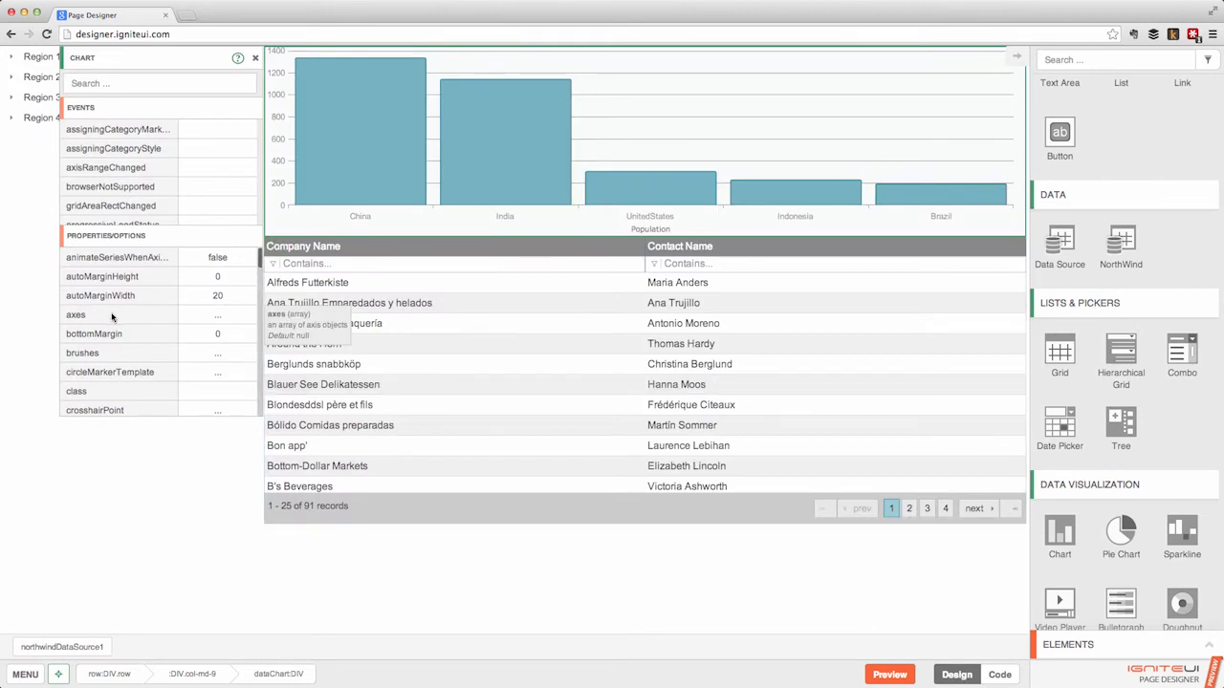
# Step: Open the chart's axes collection, examine the properties of NameAxis, and return to the chart's properties
pyautogui.click(223, 319)
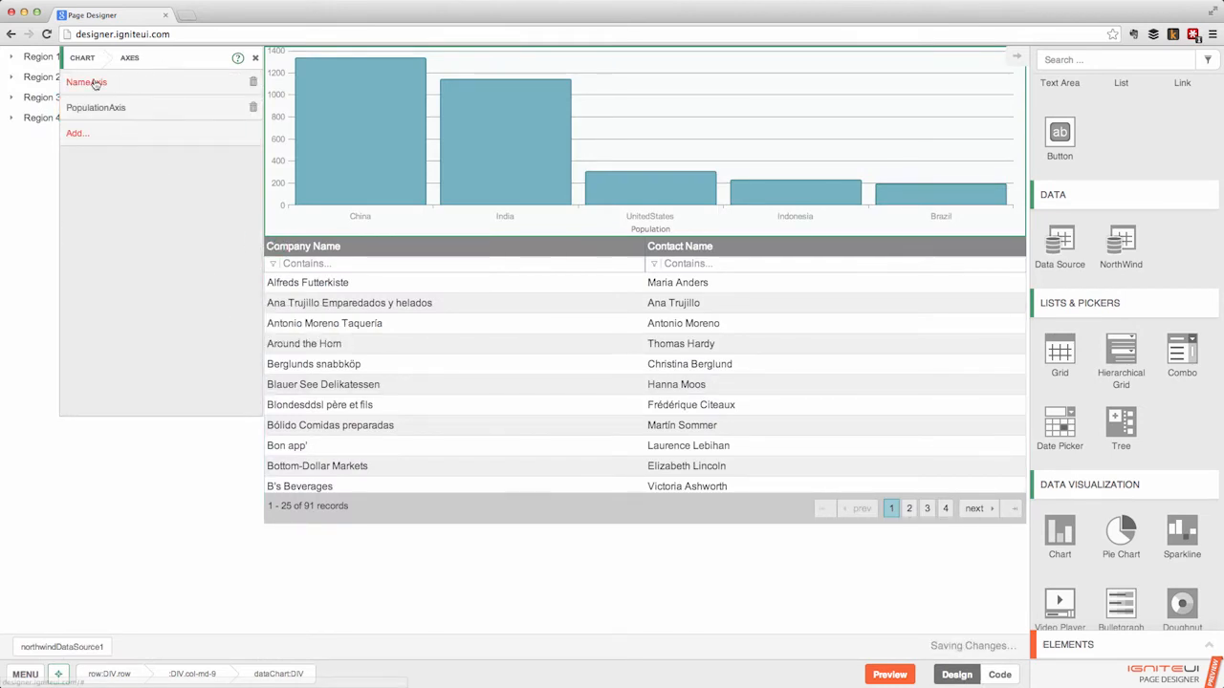
pyautogui.click(88, 84)
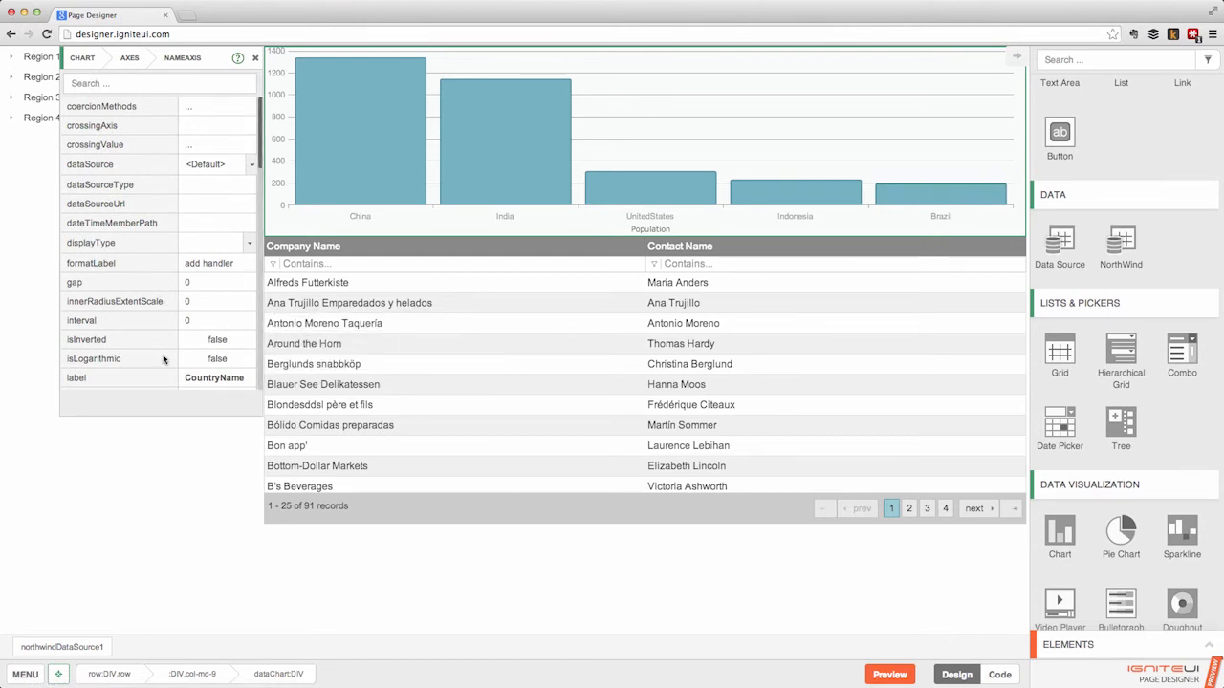
pyautogui.click(131, 61)
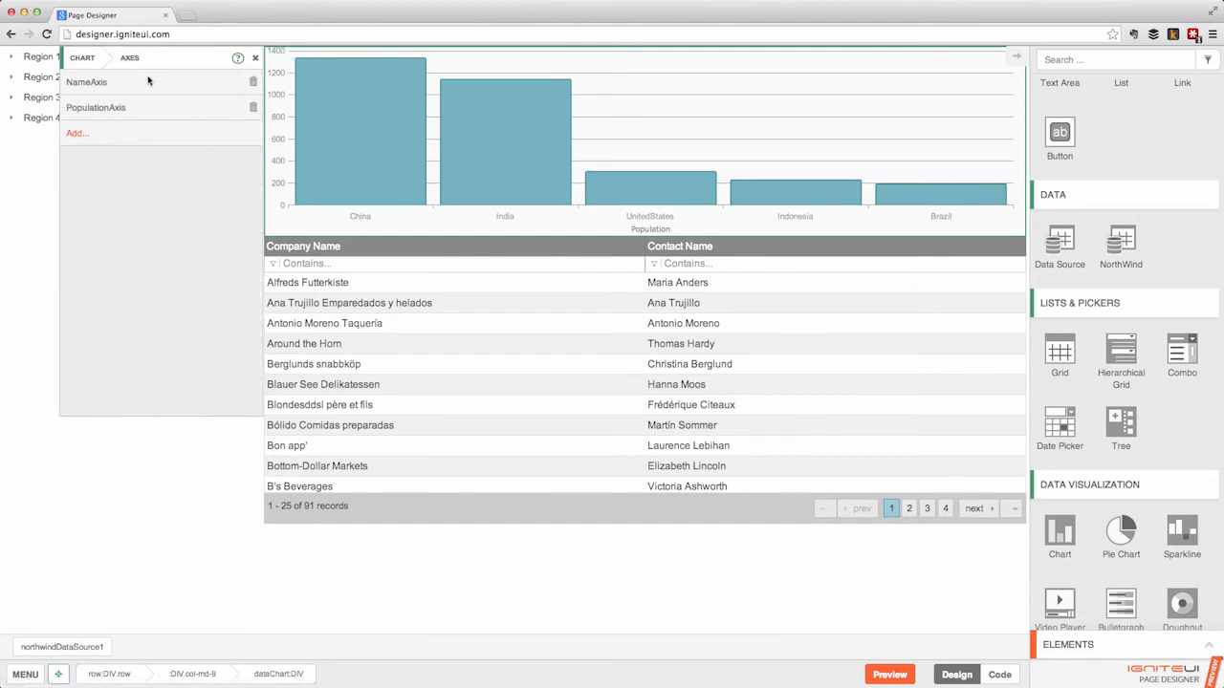
pyautogui.click(83, 57)
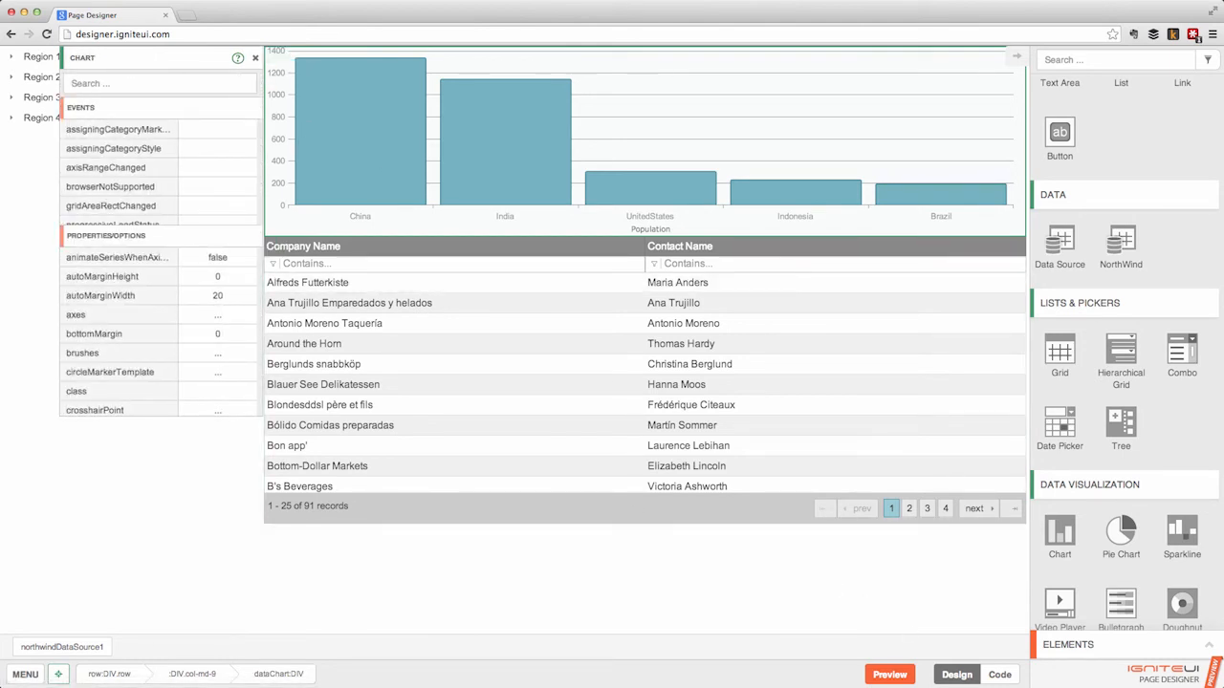
# Step: Show the page code and review its stylesheet and script references and the initialization code of the data source, tree and grid
pyautogui.click(1000, 676)
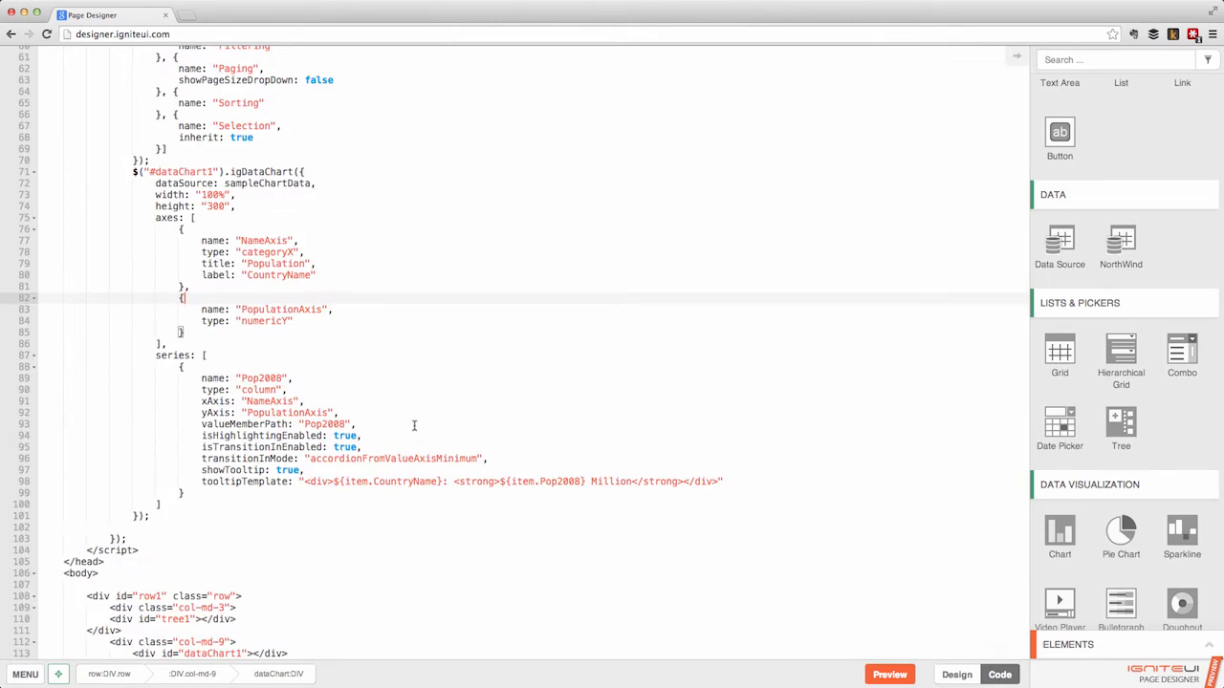
pyautogui.scroll(15, 299, 202)
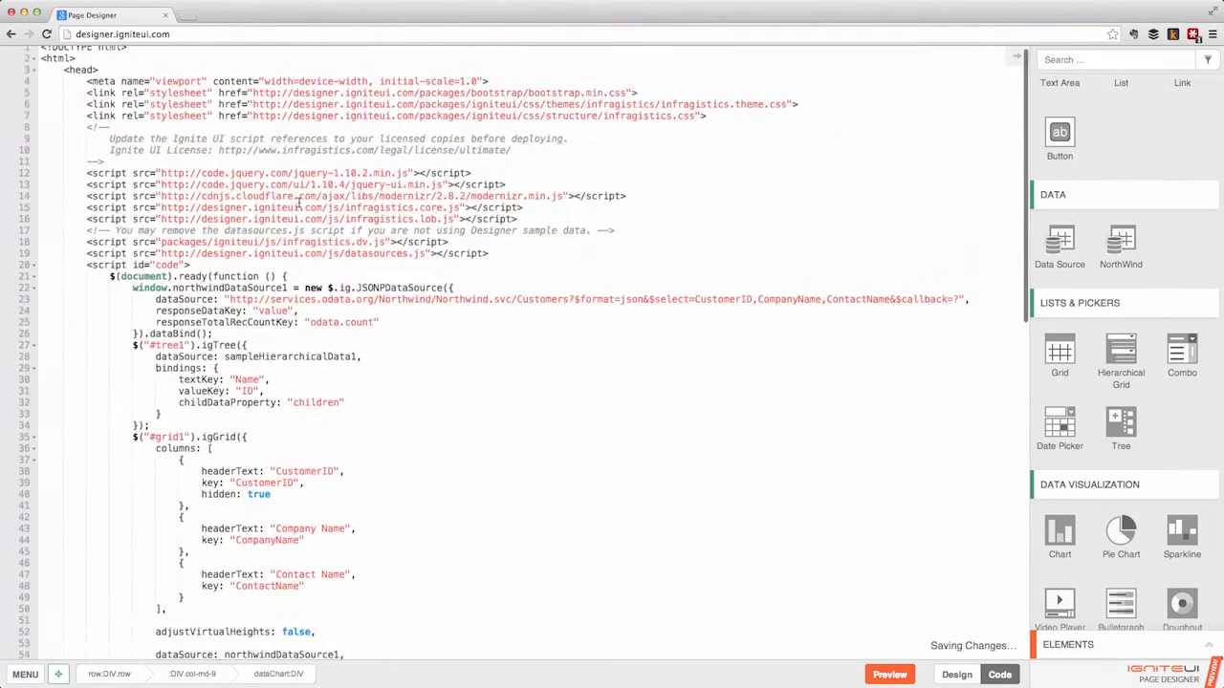
pyautogui.scroll(-20, 420, 259)
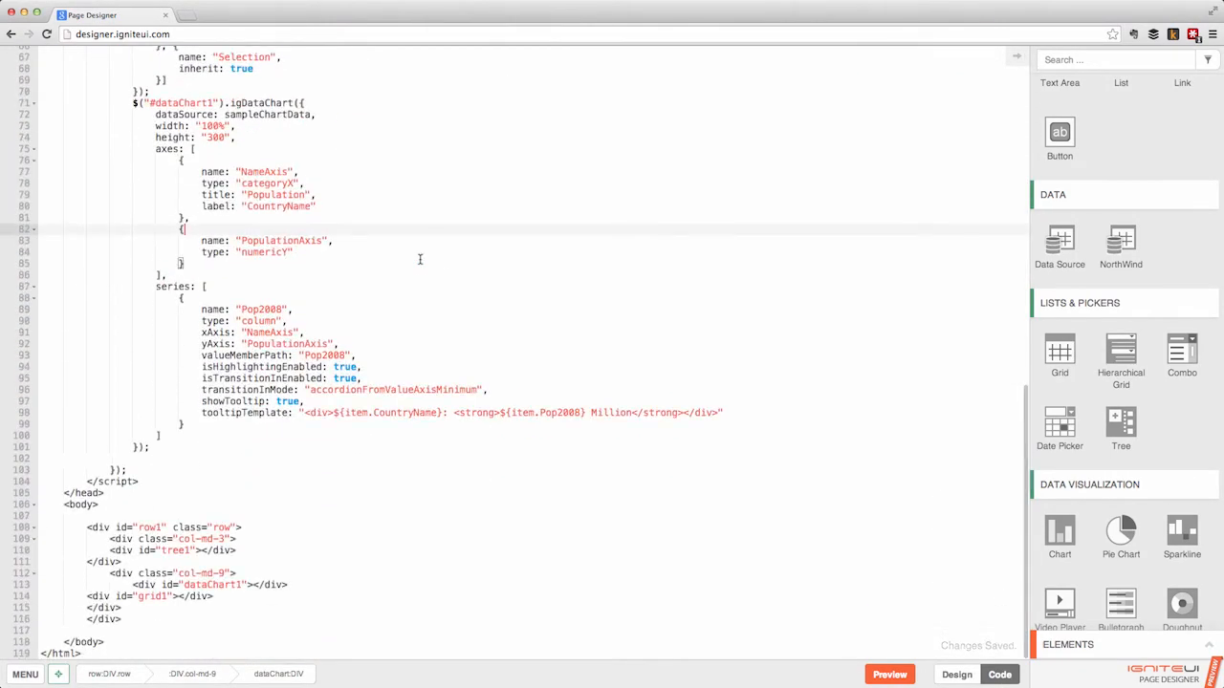
pyautogui.scroll(20, 420, 259)
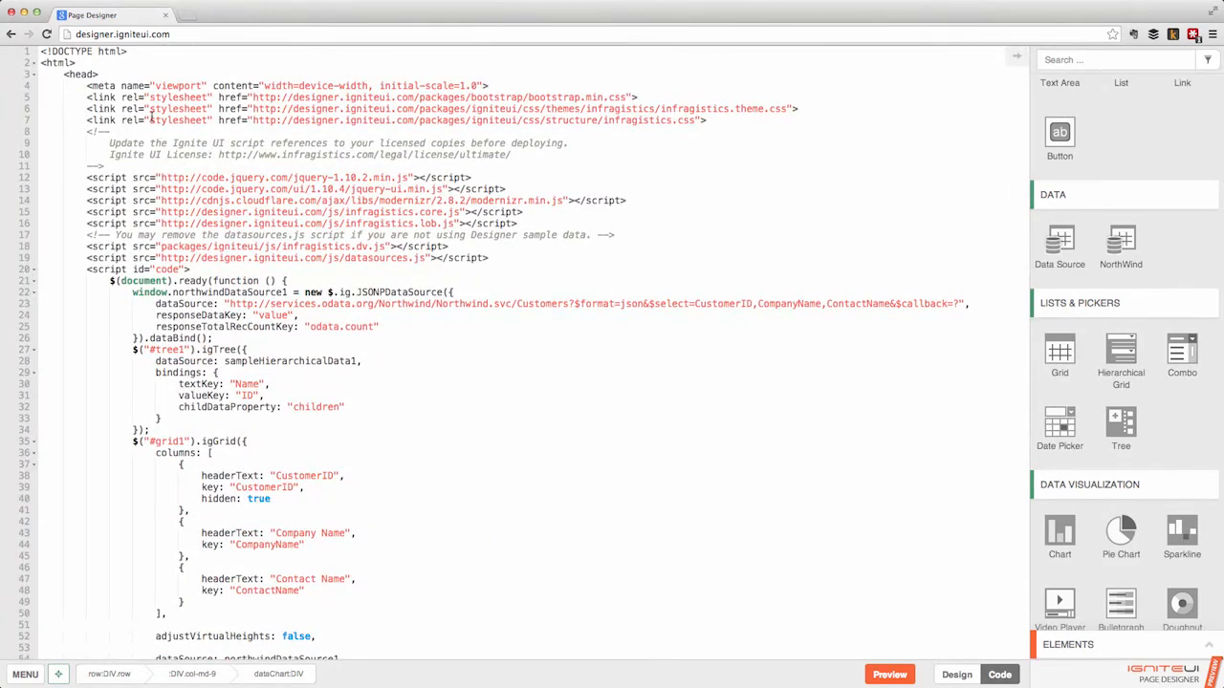
pyautogui.scroll(-2, 110, 98)
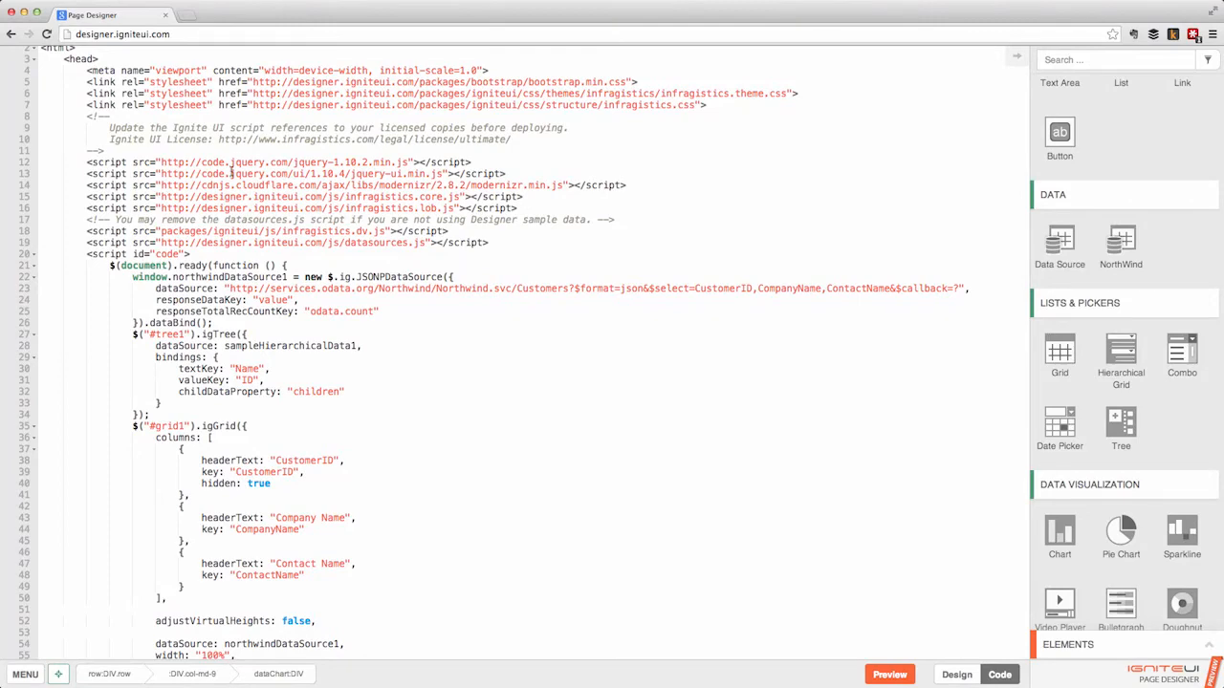
pyautogui.scroll(-5, 472, 211)
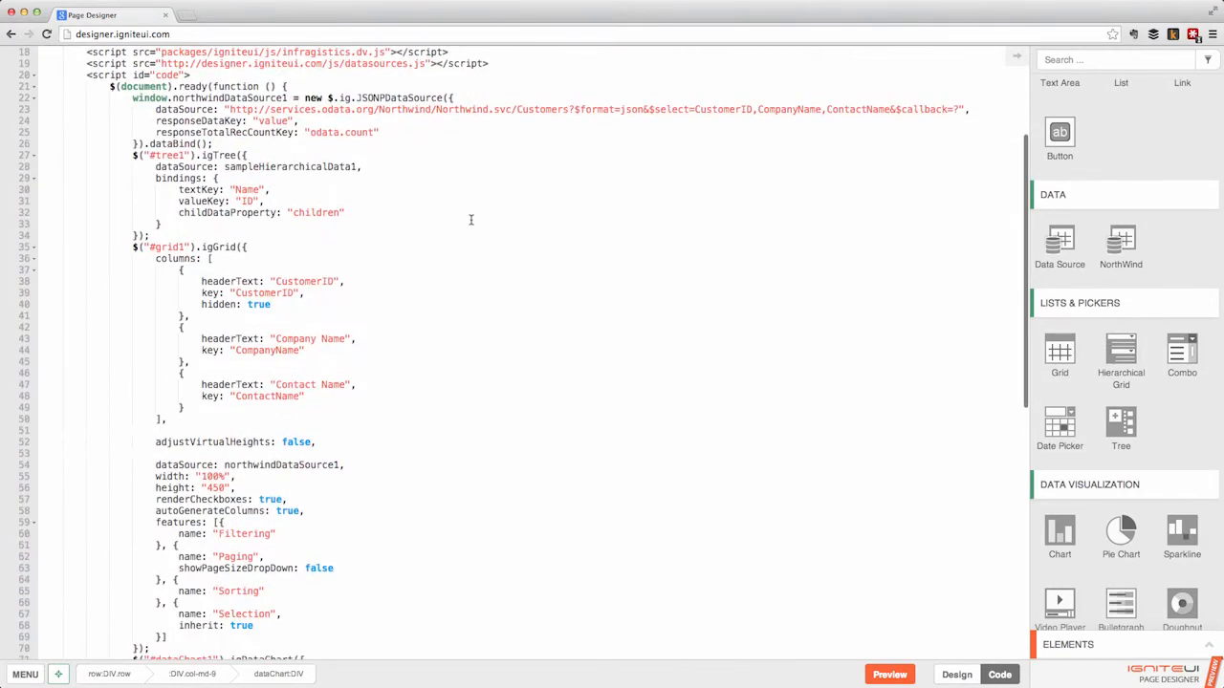
pyautogui.click(325, 158)
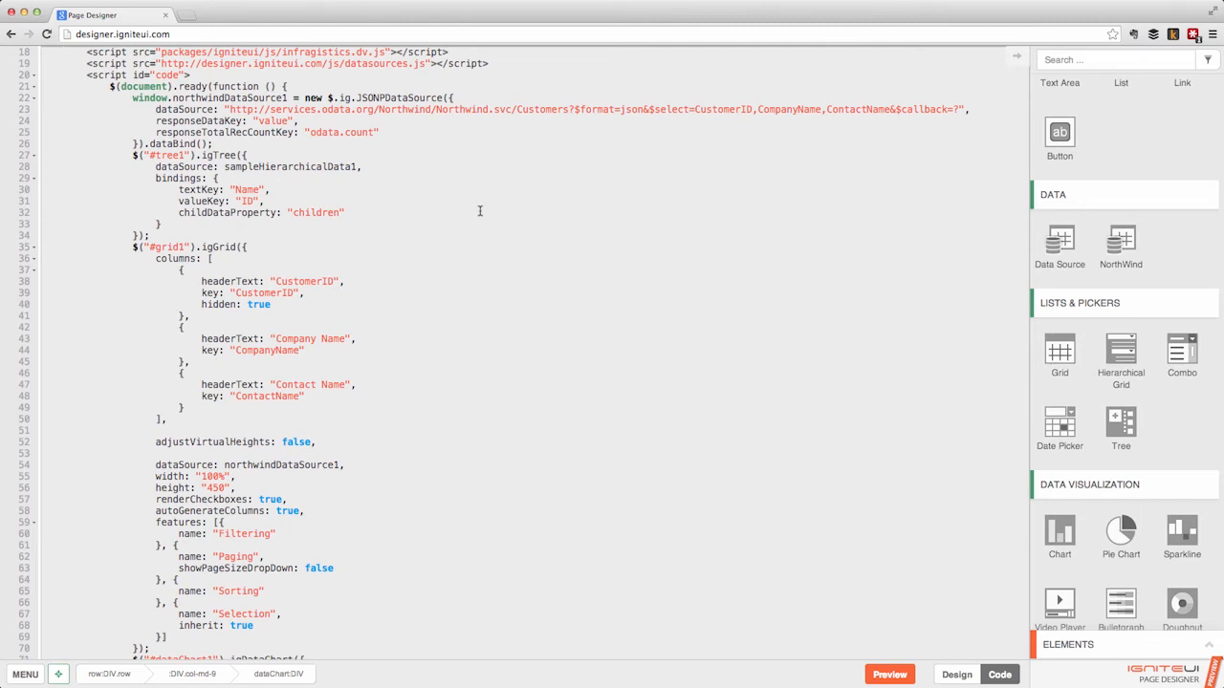
pyautogui.click(490, 170)
# Step: Read through the page code from the head down to the chart initialization and the body's row and column markup
pyautogui.scroll(5, 489, 170)
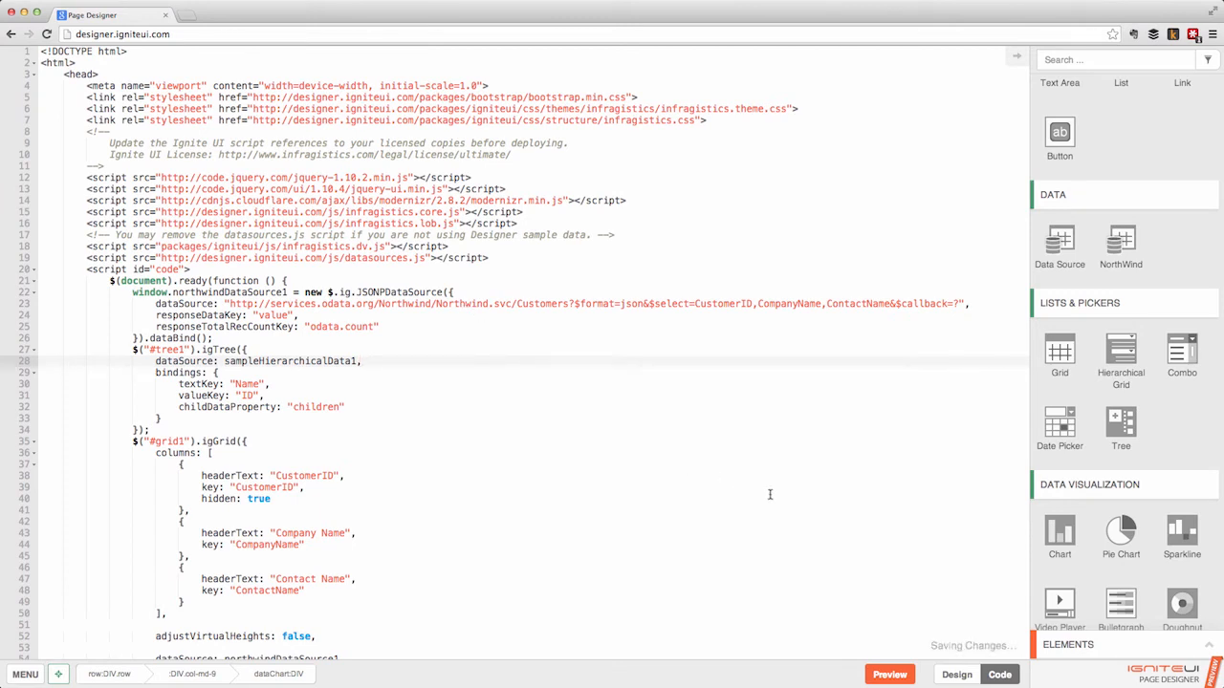
pyautogui.scroll(-5, 900, 550)
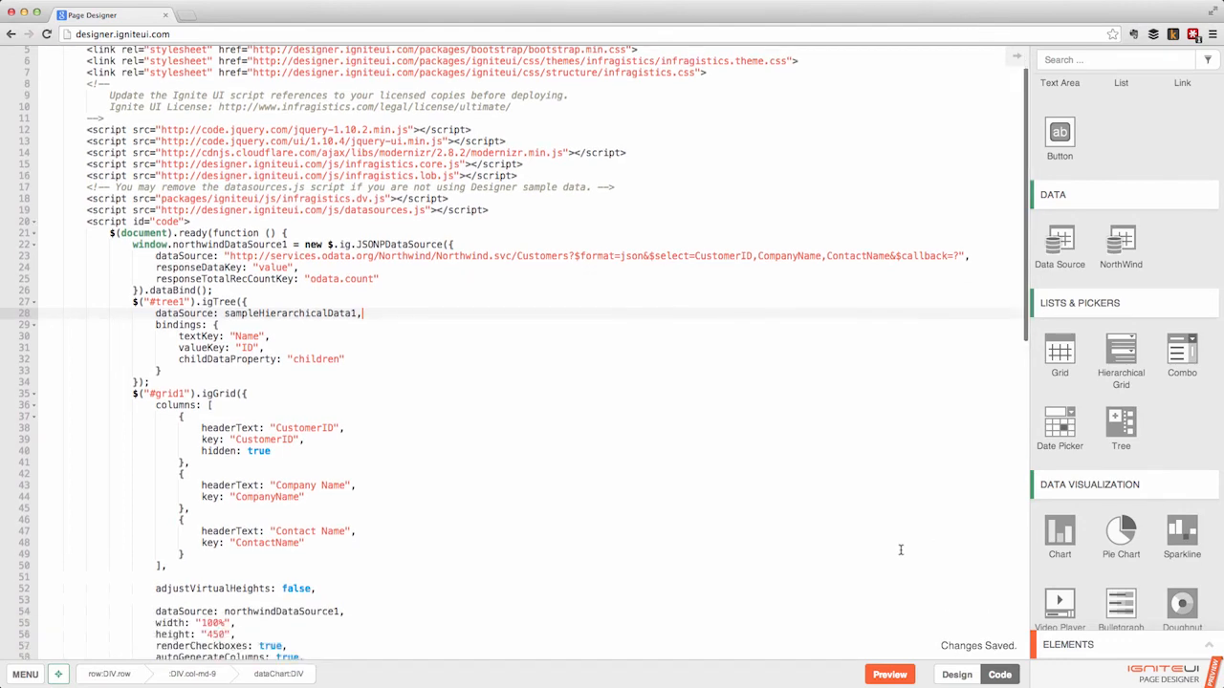
pyautogui.scroll(-8, 899, 550)
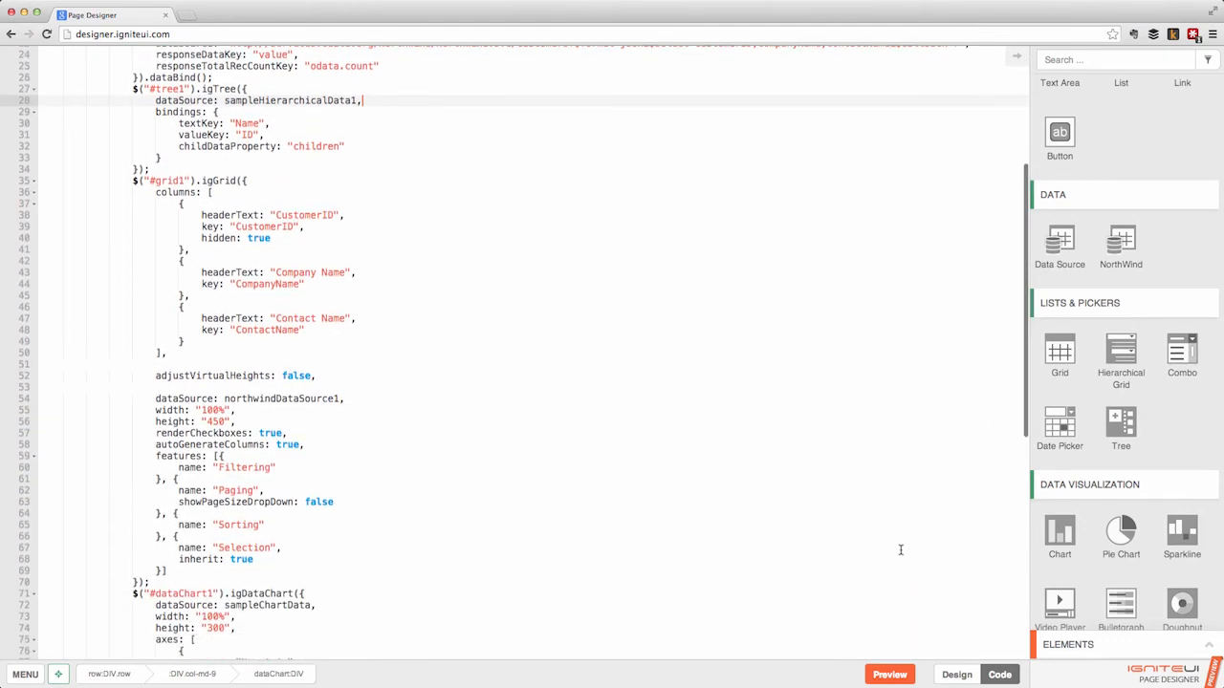
pyautogui.scroll(-3, 900, 550)
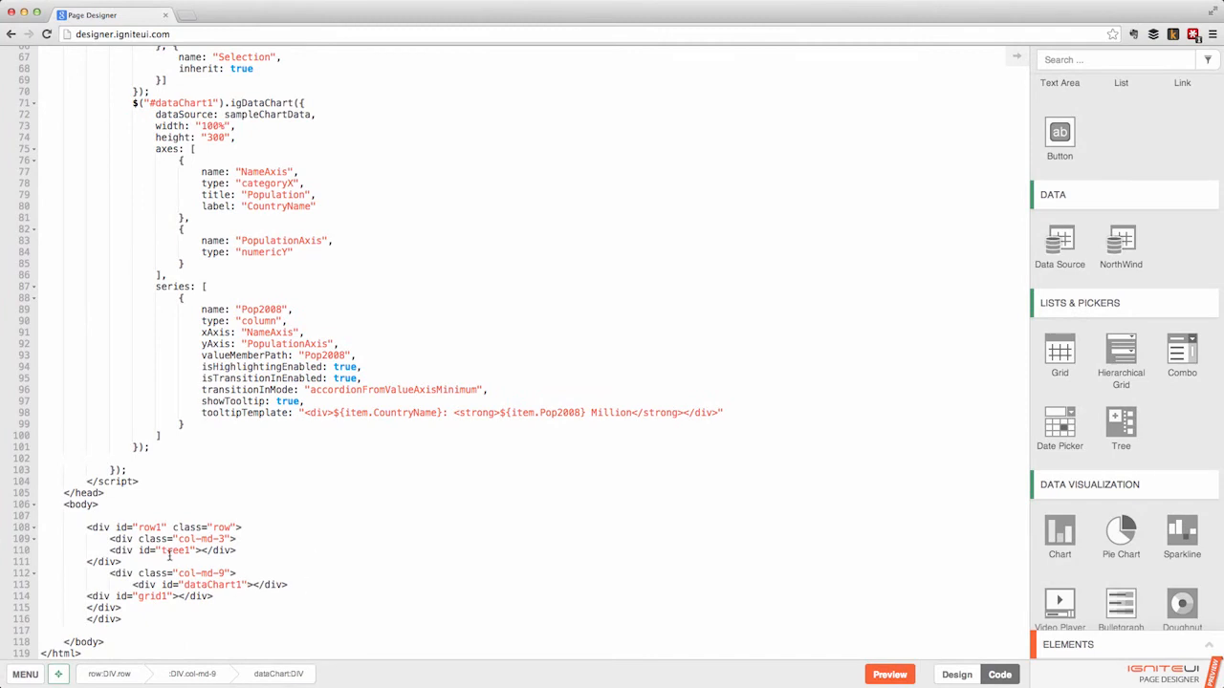
# Step: Add a blank line at the start of the igGrid options and browse the code completion suggestions and their descriptions down to autoFormat
pyautogui.scroll(11, 269, 296)
pyautogui.click(275, 213)
pyautogui.press('Return')
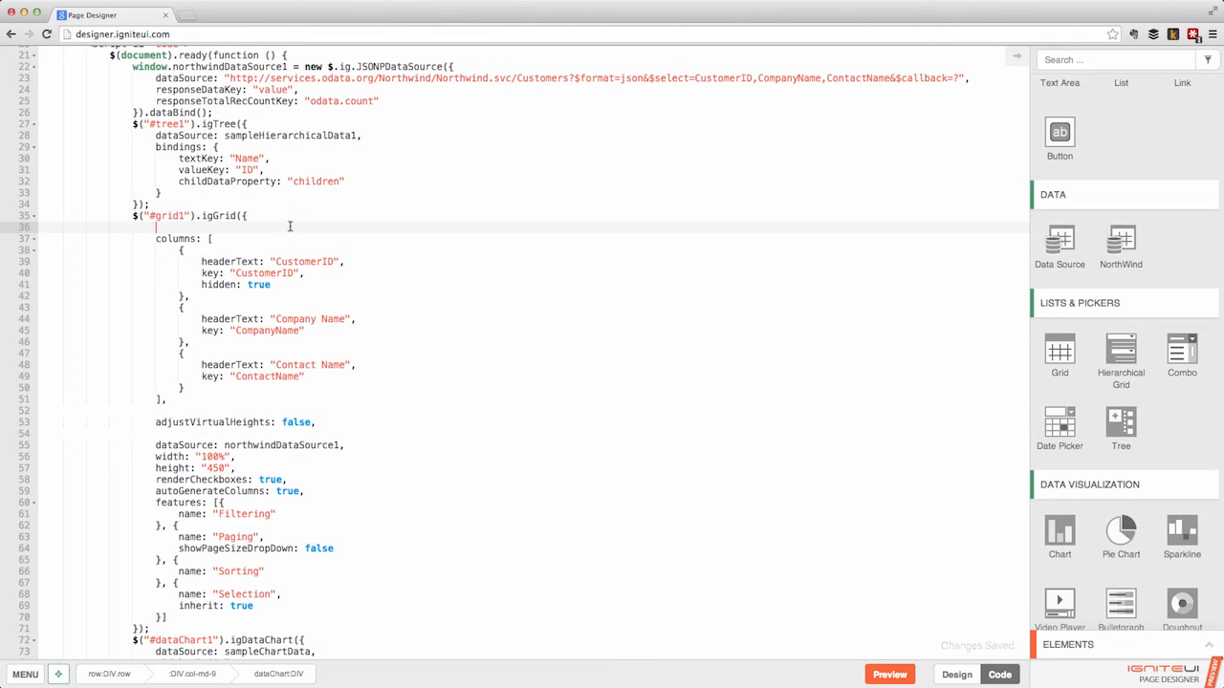
pyautogui.hotkey('ctrl', 'space')
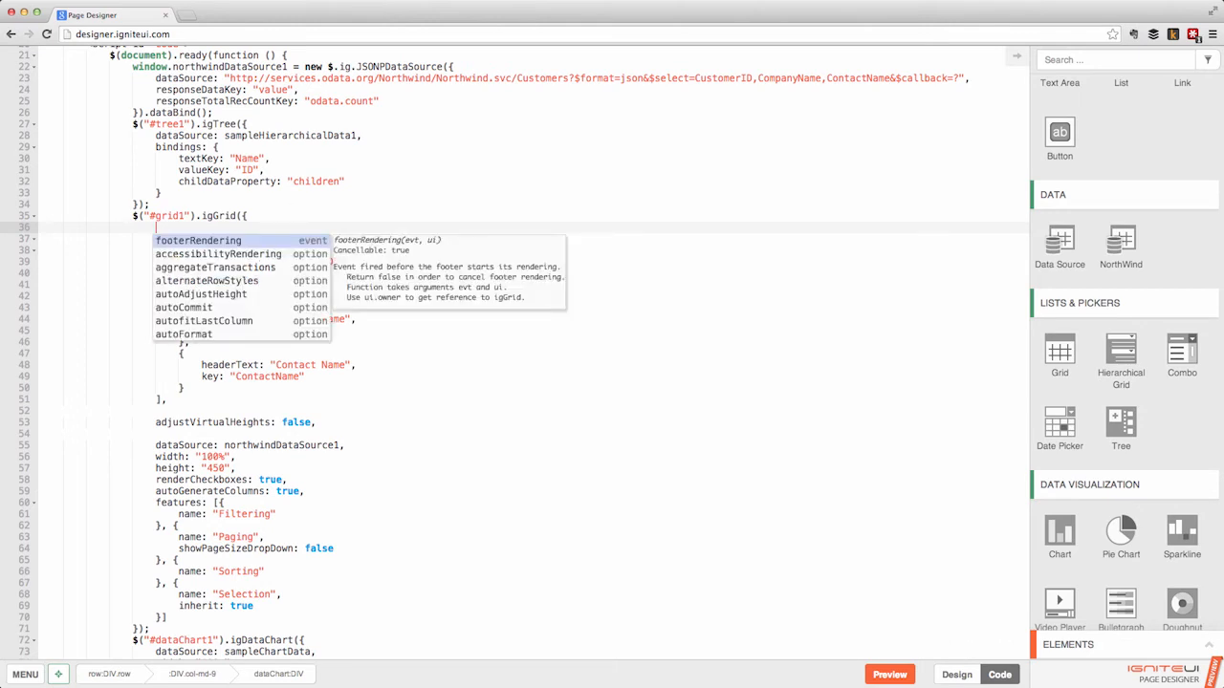
pyautogui.press('Down')
pyautogui.press('Down')
pyautogui.press('Down')
pyautogui.press('Down')
pyautogui.press('Down')
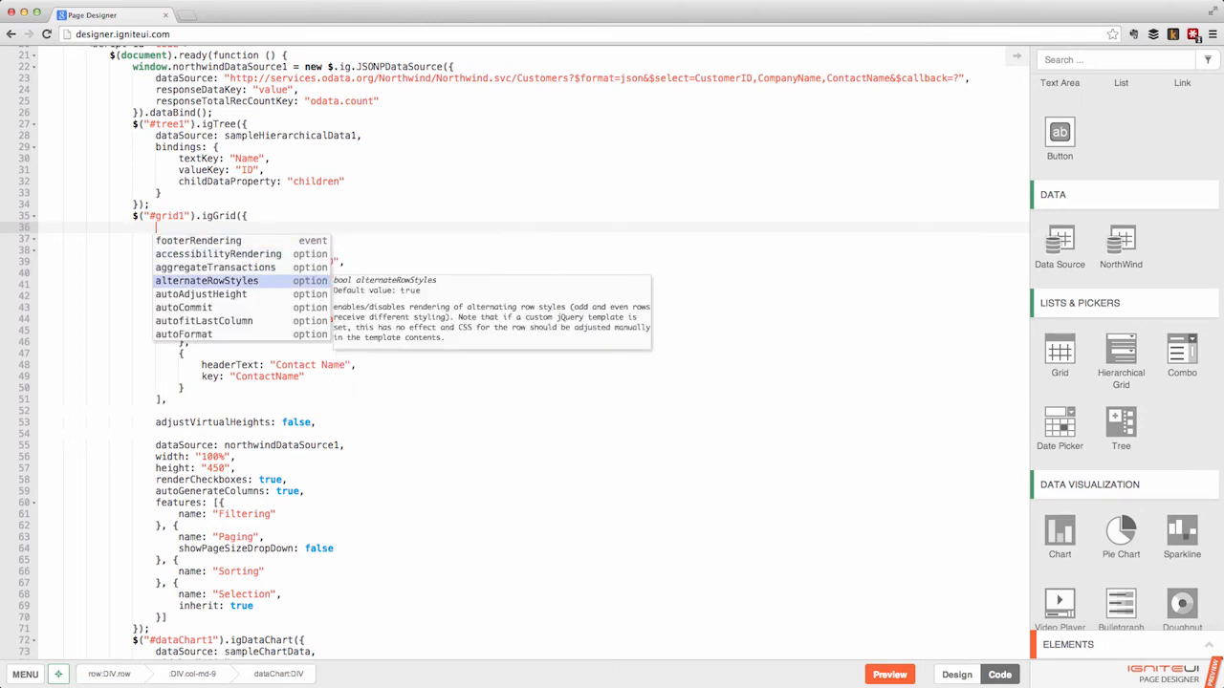
pyautogui.press('Up')
pyautogui.press('Up')
pyautogui.press('Down')
pyautogui.press('Down')
pyautogui.press('Down')
pyautogui.press('Down')
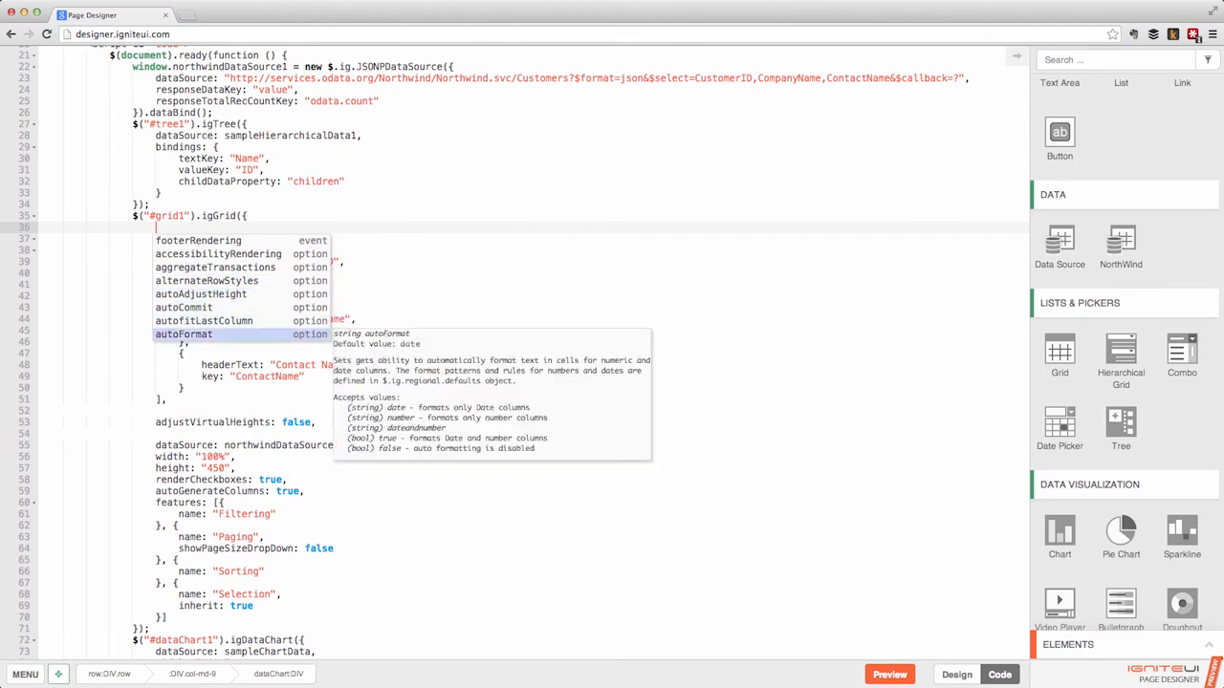
# Step: Insert the autoAdjustHeight option from the code completion suggestions into the igGrid options
pyautogui.press('Up')
pyautogui.press('Up')
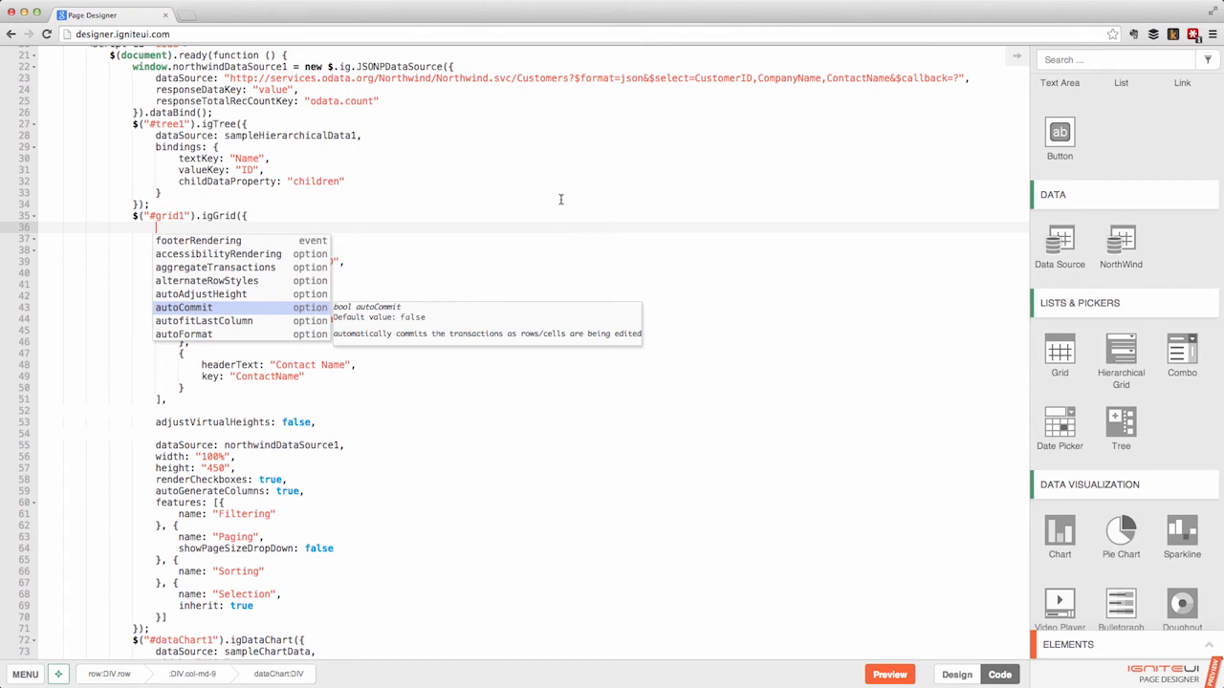
pyautogui.press('Up')
pyautogui.press('Up')
pyautogui.press('Down')
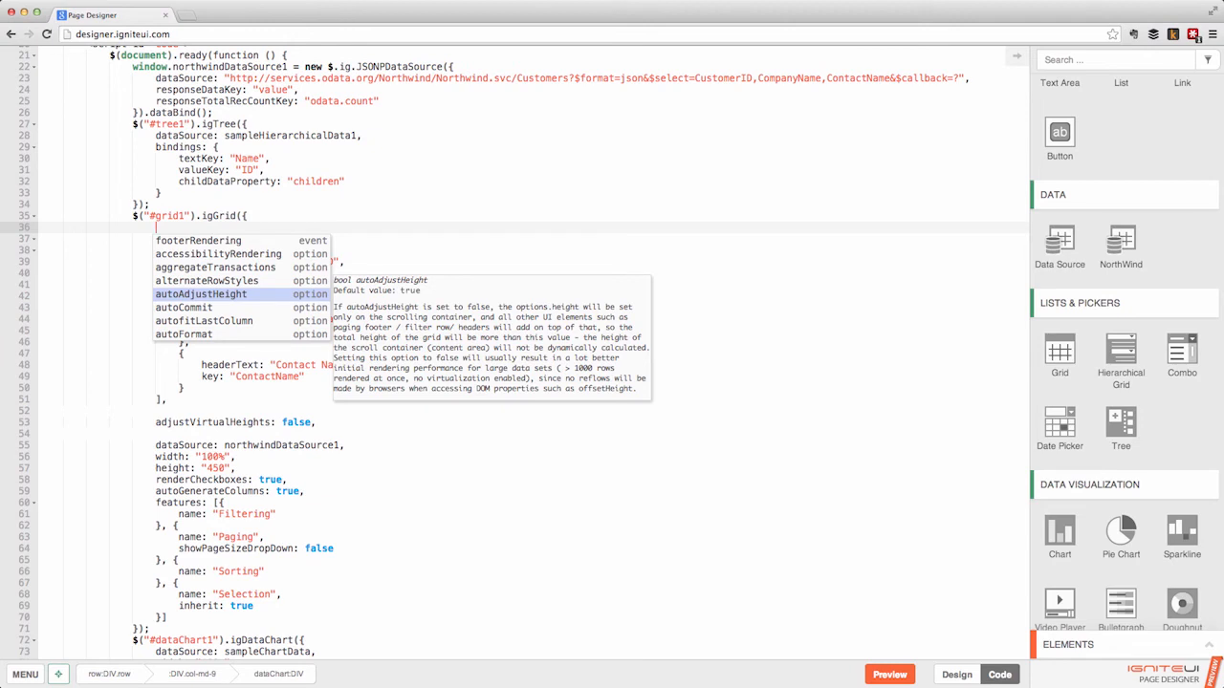
pyautogui.press('Return')
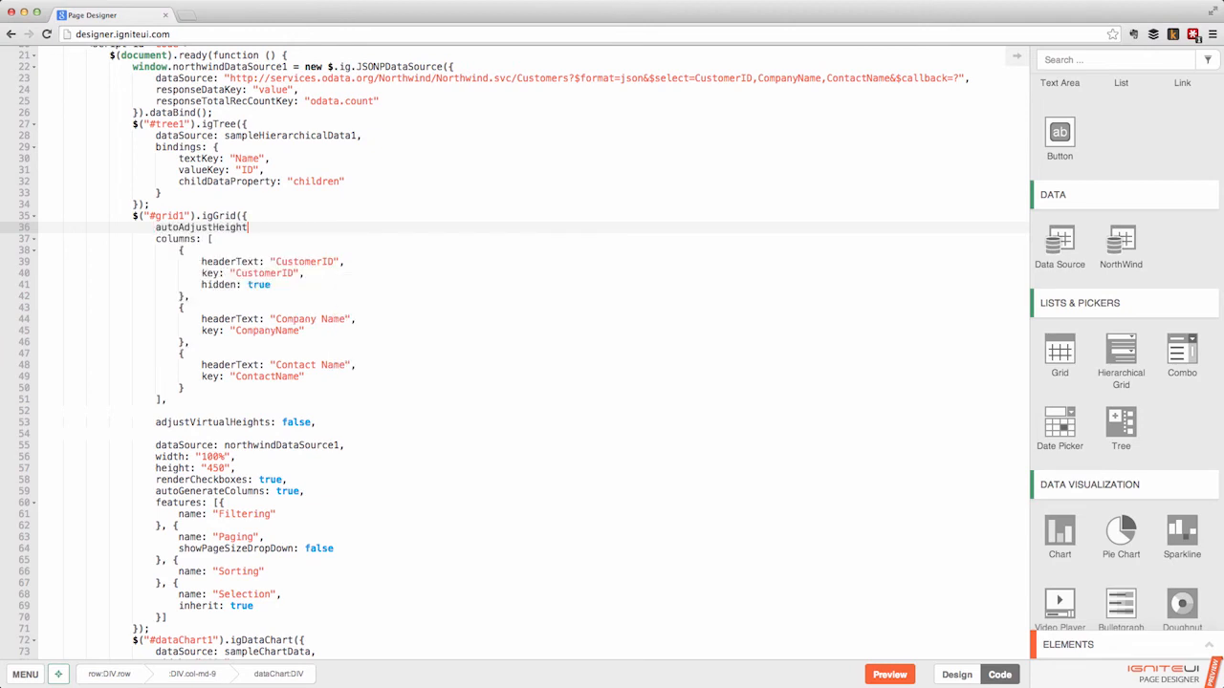
# Step: Delete the autoAdjustHeight entry and its line from the igGrid options
pyautogui.hotkey('shift', 'Home')
pyautogui.press('BackSpace')
pyautogui.press('BackSpace')
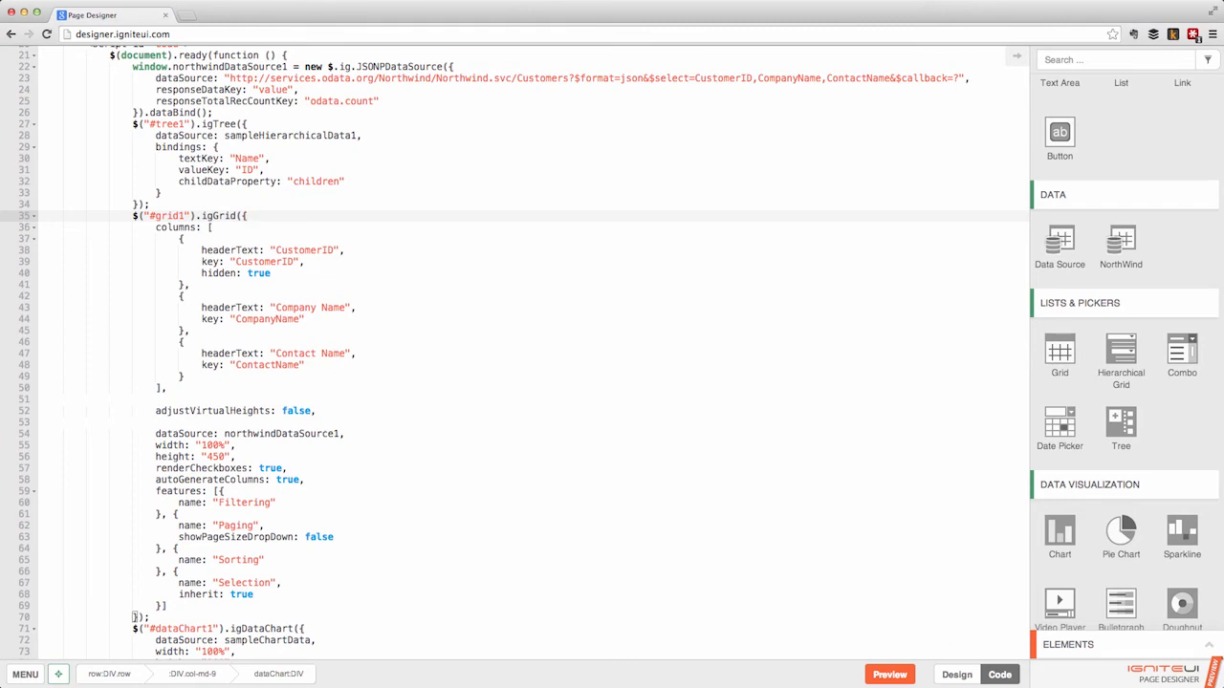
# Step: Examine the document ready handler and highlight the whole northwindDataSource1 definition in the page code
pyautogui.scroll(5, 428, 213)
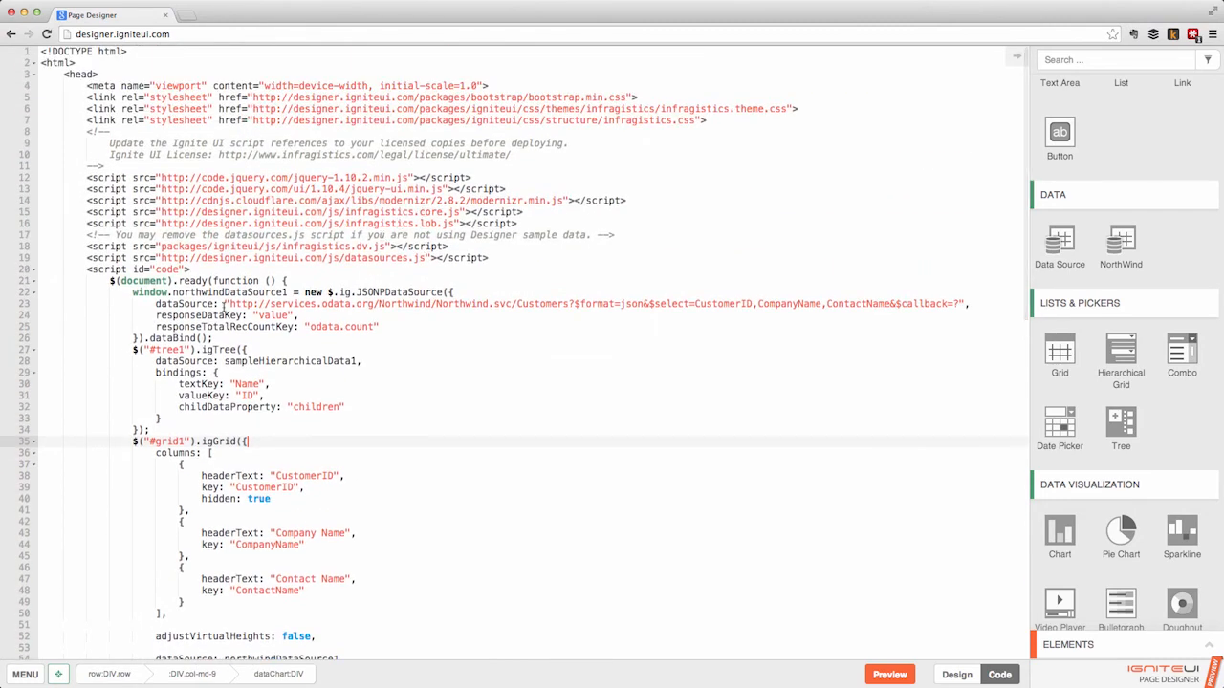
pyautogui.moveTo(109, 280); pyautogui.dragTo(191, 280)
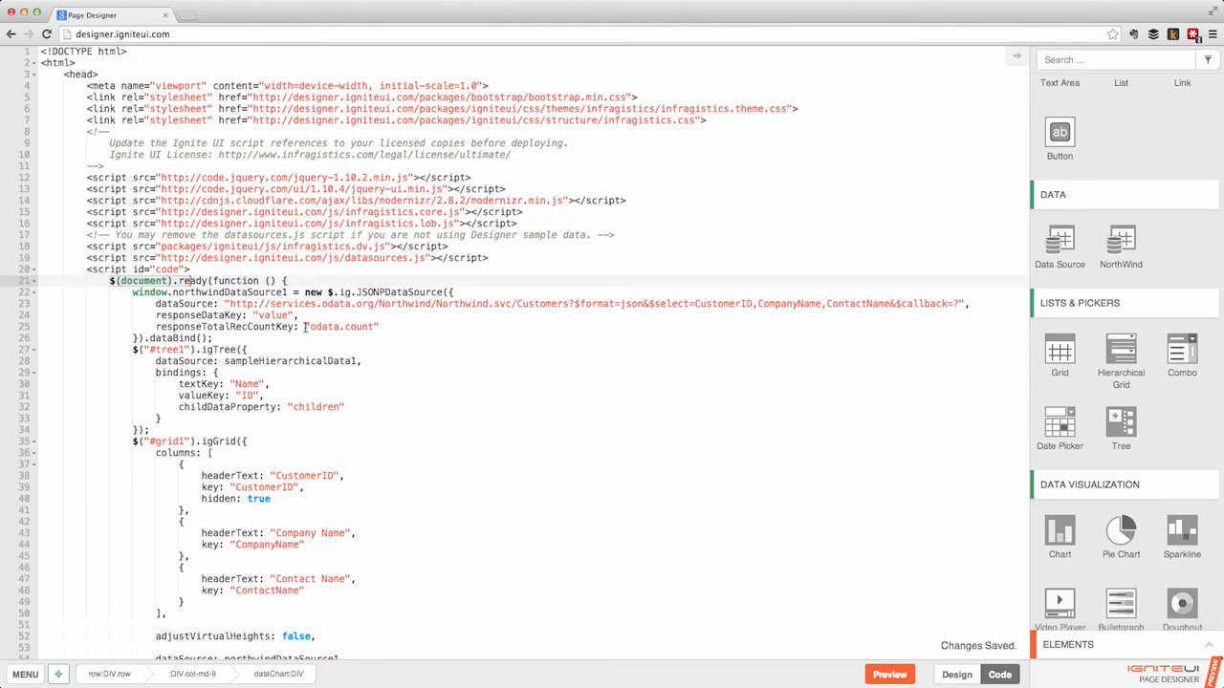
pyautogui.moveTo(234, 336); pyautogui.dragTo(125, 298)
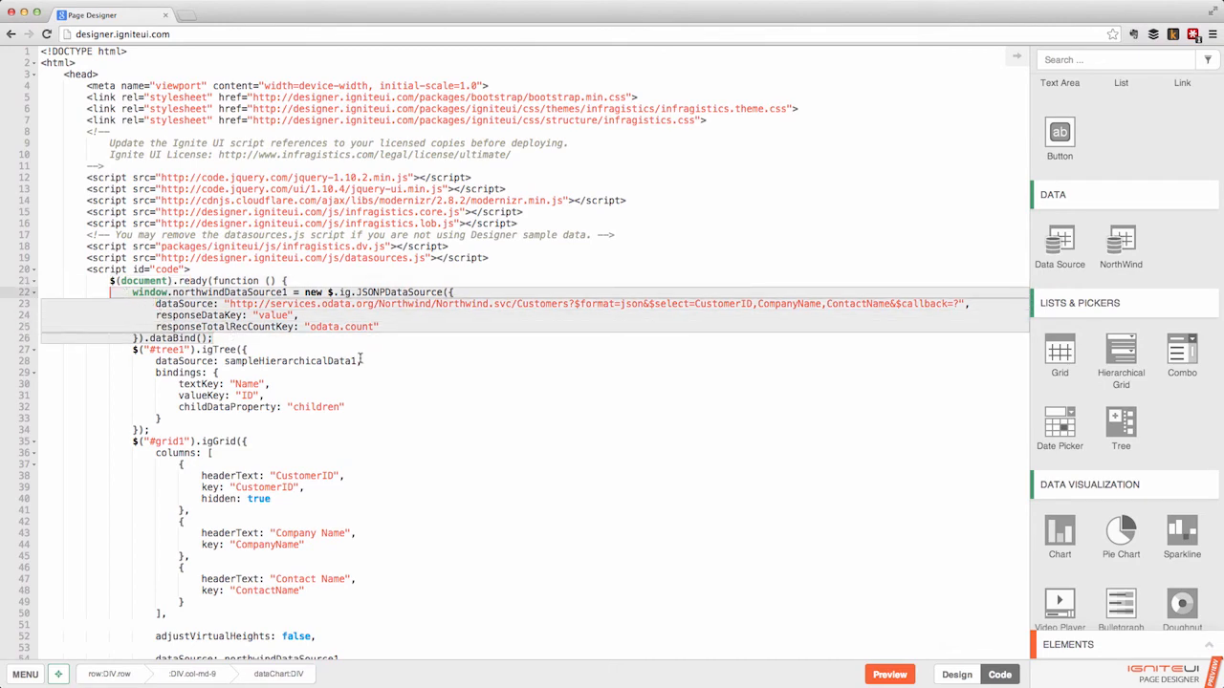
# Step: Highlight the northwindDataSource1 reference in the grid's dataSource option and compare it with its definition near the start of the script
pyautogui.scroll(-1, 360, 359)
pyautogui.scroll(-5, 357, 405)
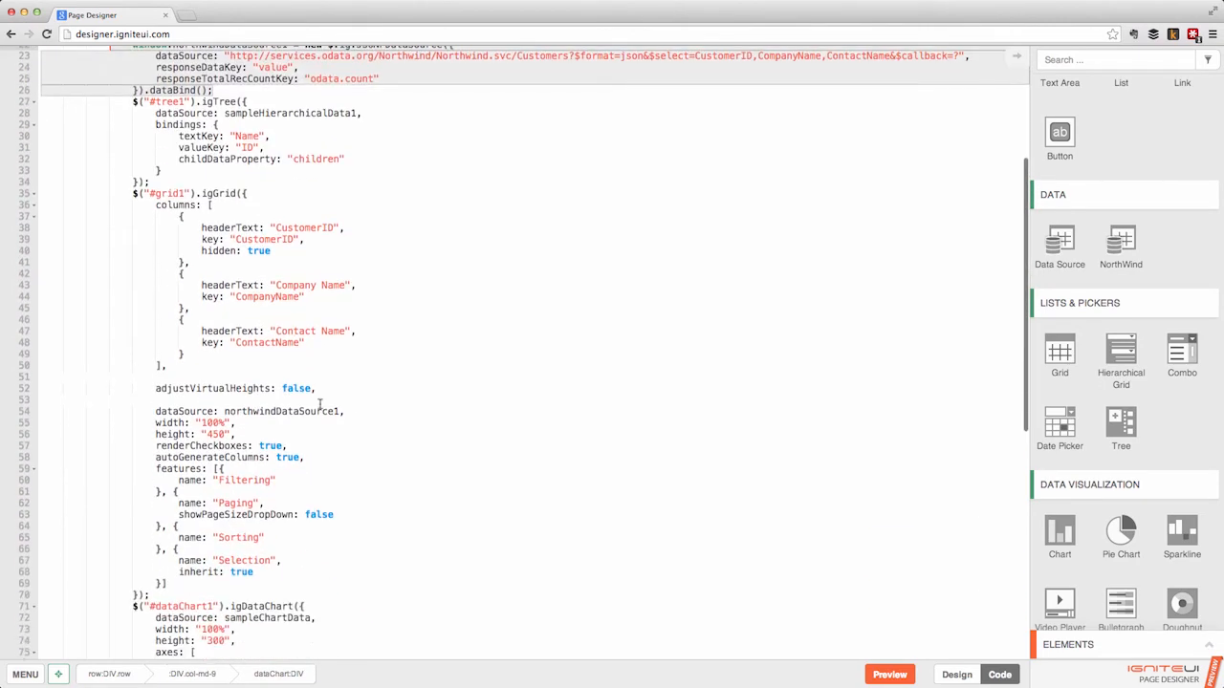
pyautogui.doubleClick(320, 410)
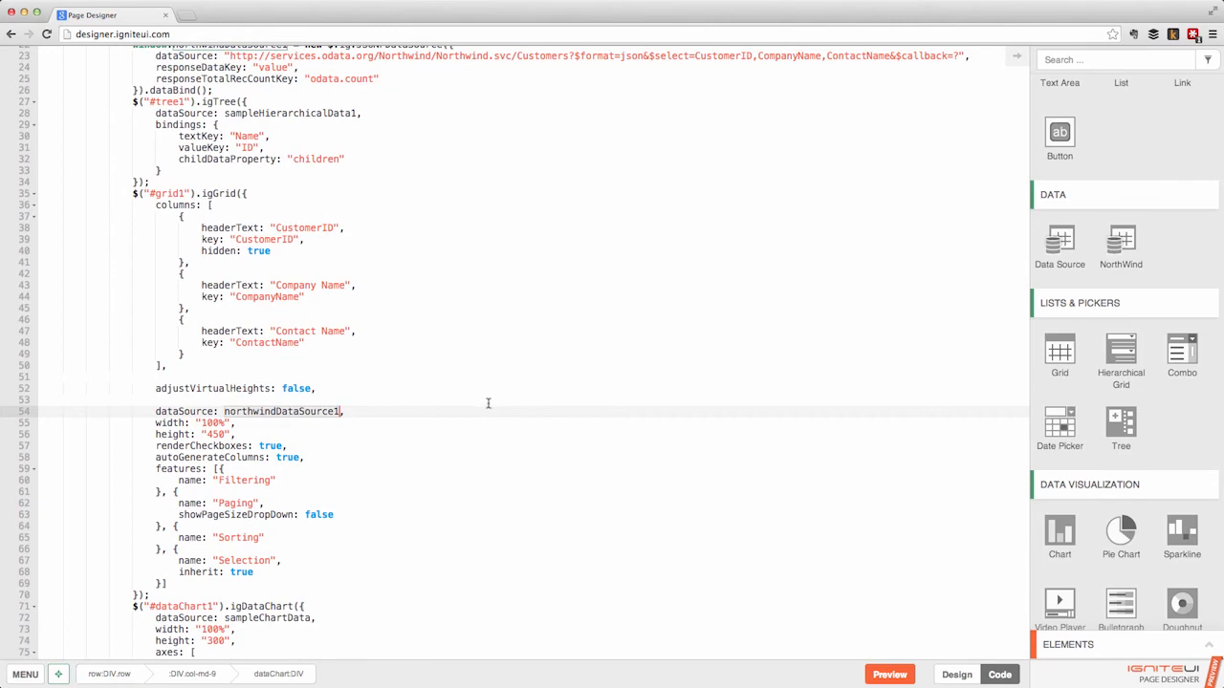
pyautogui.scroll(5, 488, 404)
pyautogui.scroll(-15, 536, 380)
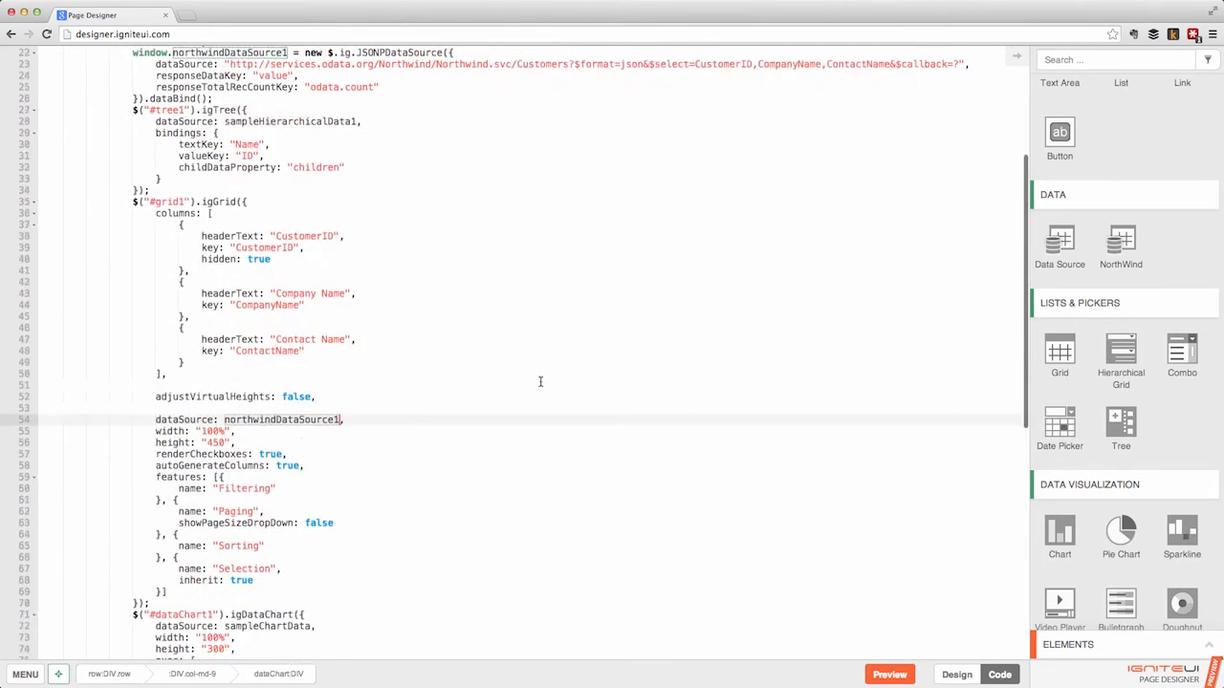
pyautogui.scroll(15, 540, 382)
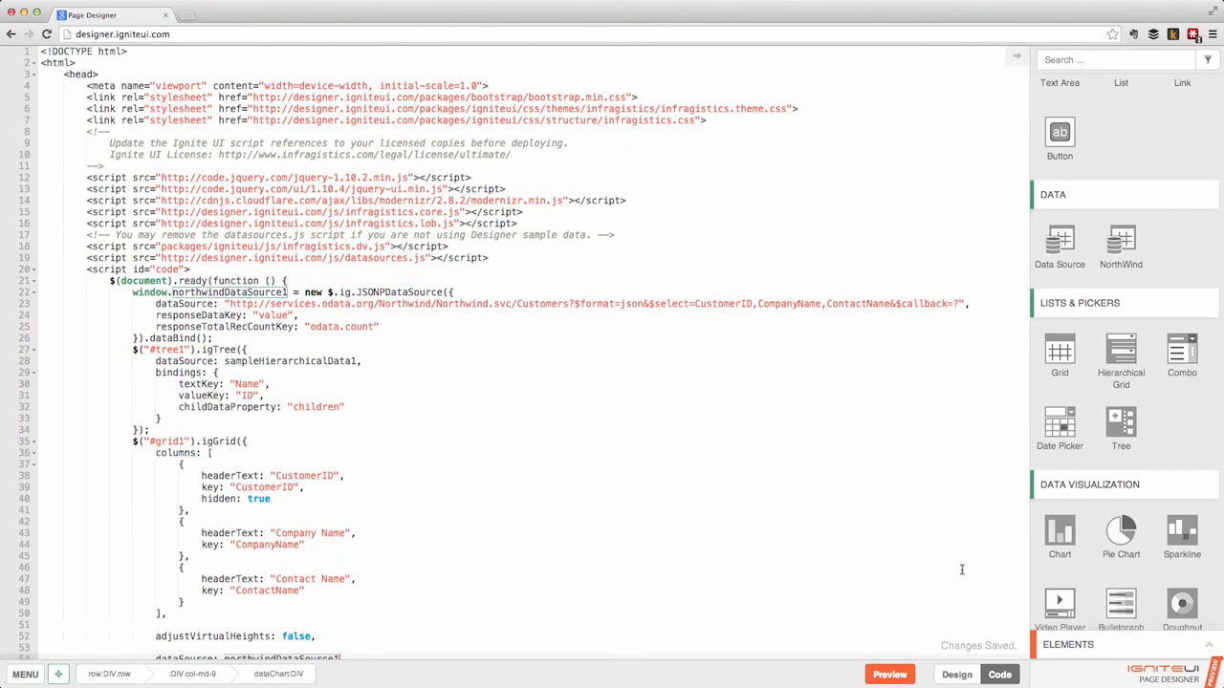
# Step: Return to the design view and inspect the CSS breakpoint list in the layout settings
pyautogui.click(962, 674)
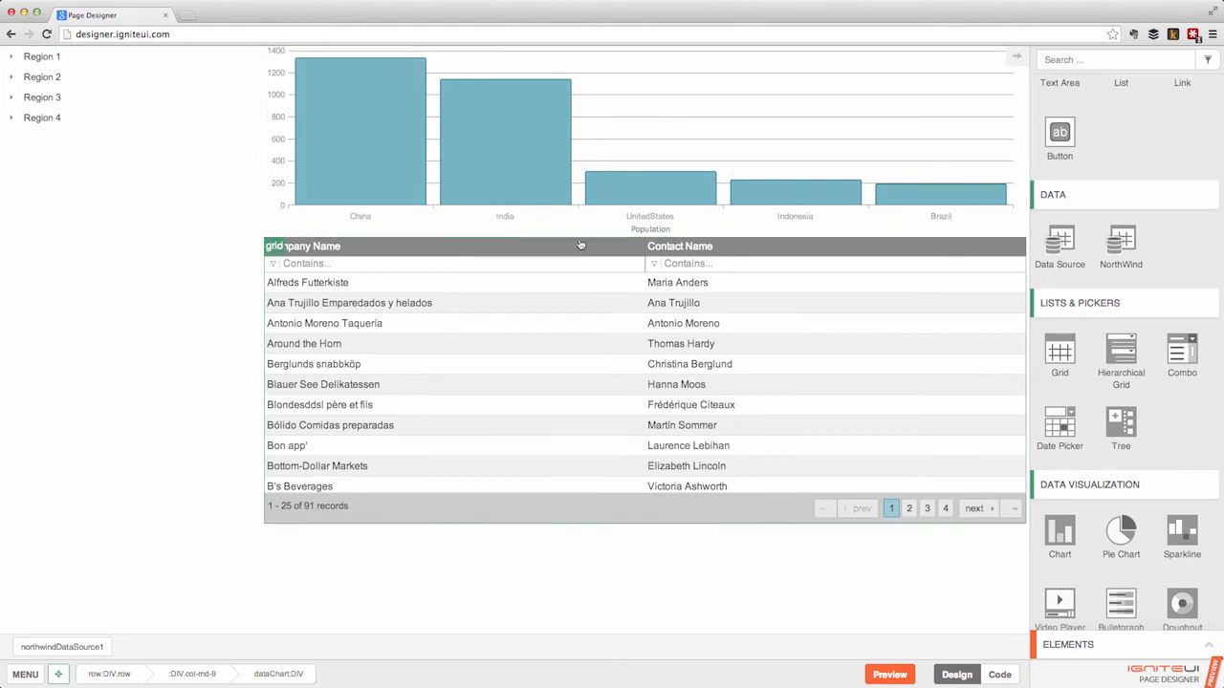
pyautogui.scroll(-5, 1162, 496)
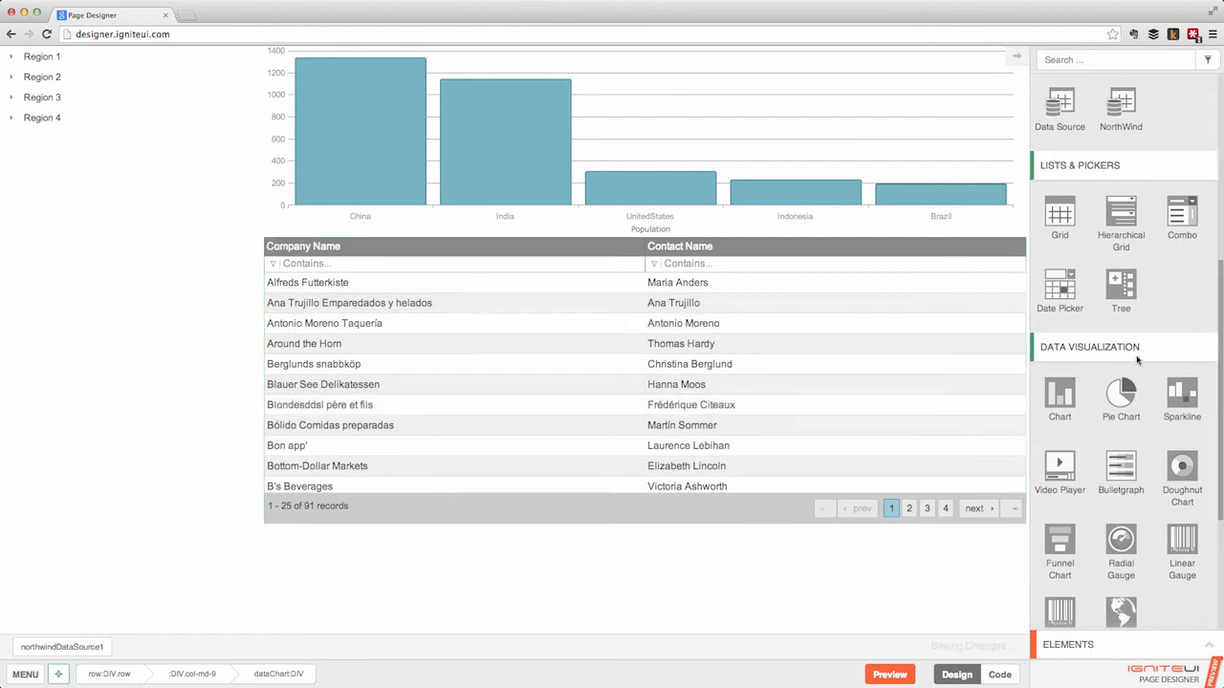
pyautogui.scroll(10, 1137, 358)
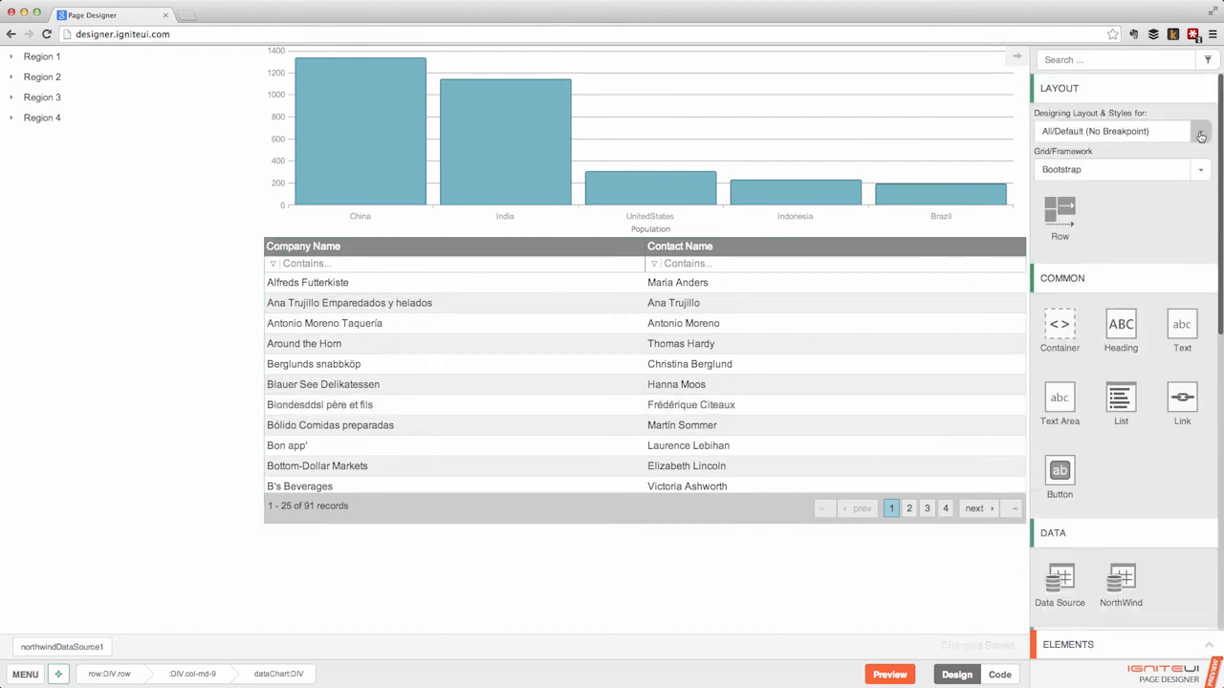
pyautogui.click(1201, 134)
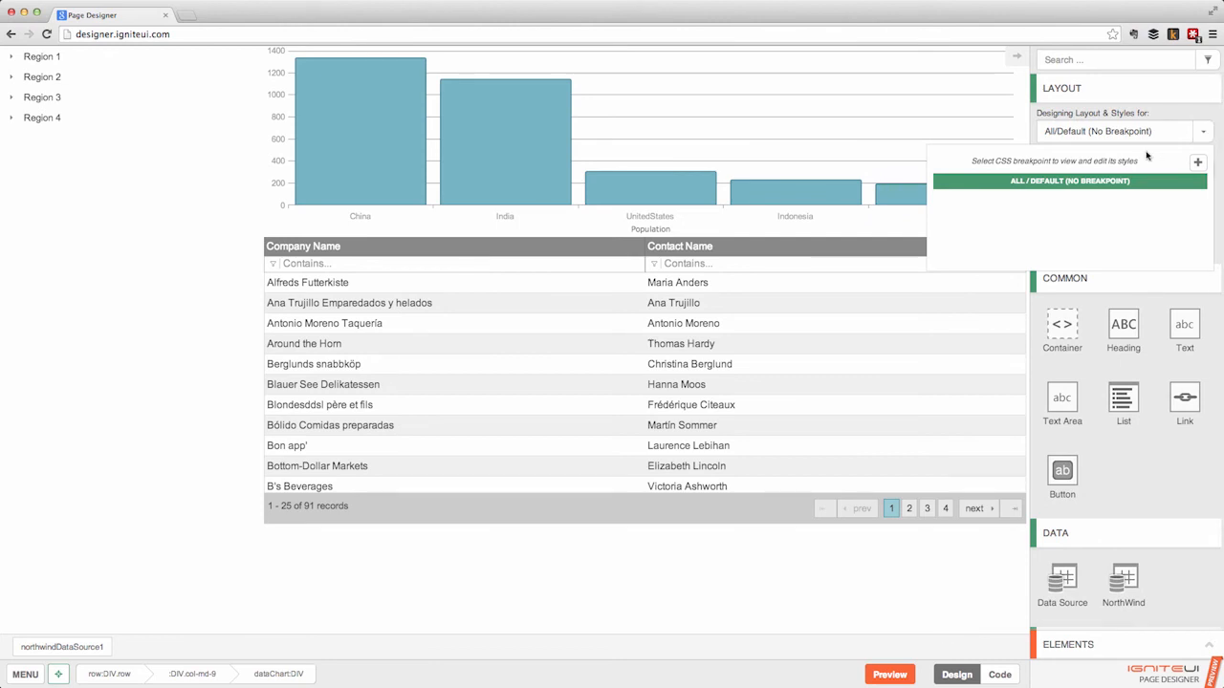
pyautogui.click(1154, 288)
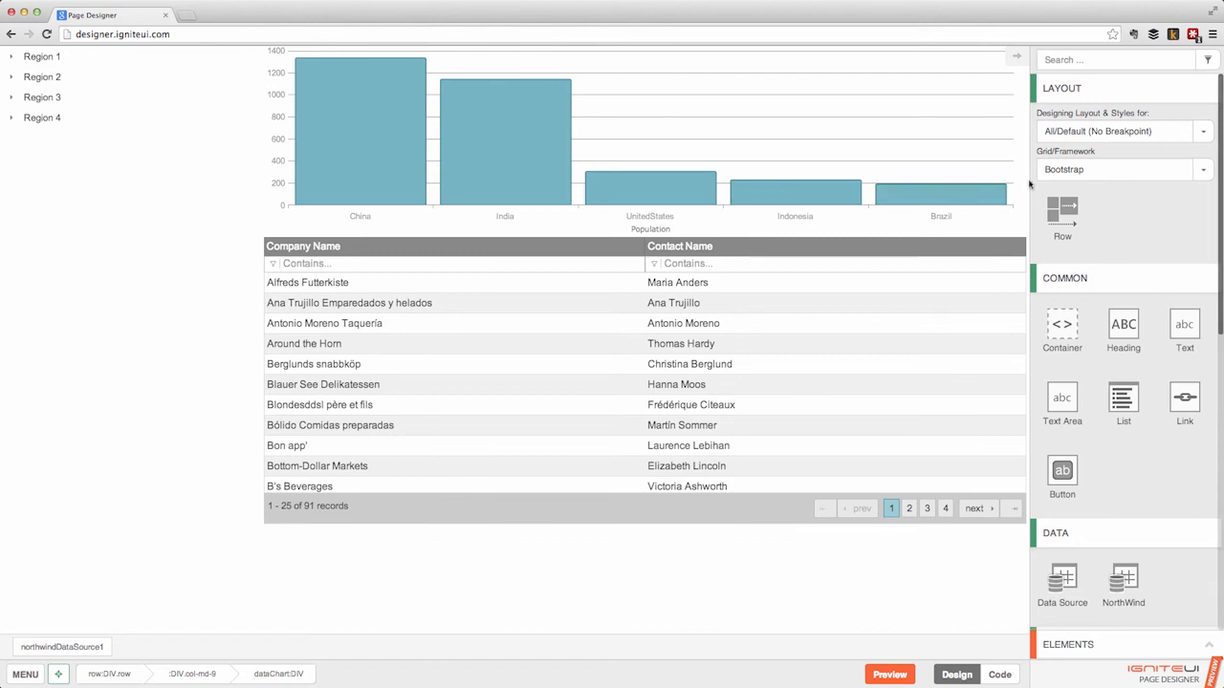
# Step: Narrow the browser window to check how the tree, chart and grid reflow, and restore its full width
pyautogui.moveTo(1220, 225); pyautogui.dragTo(812, 219)
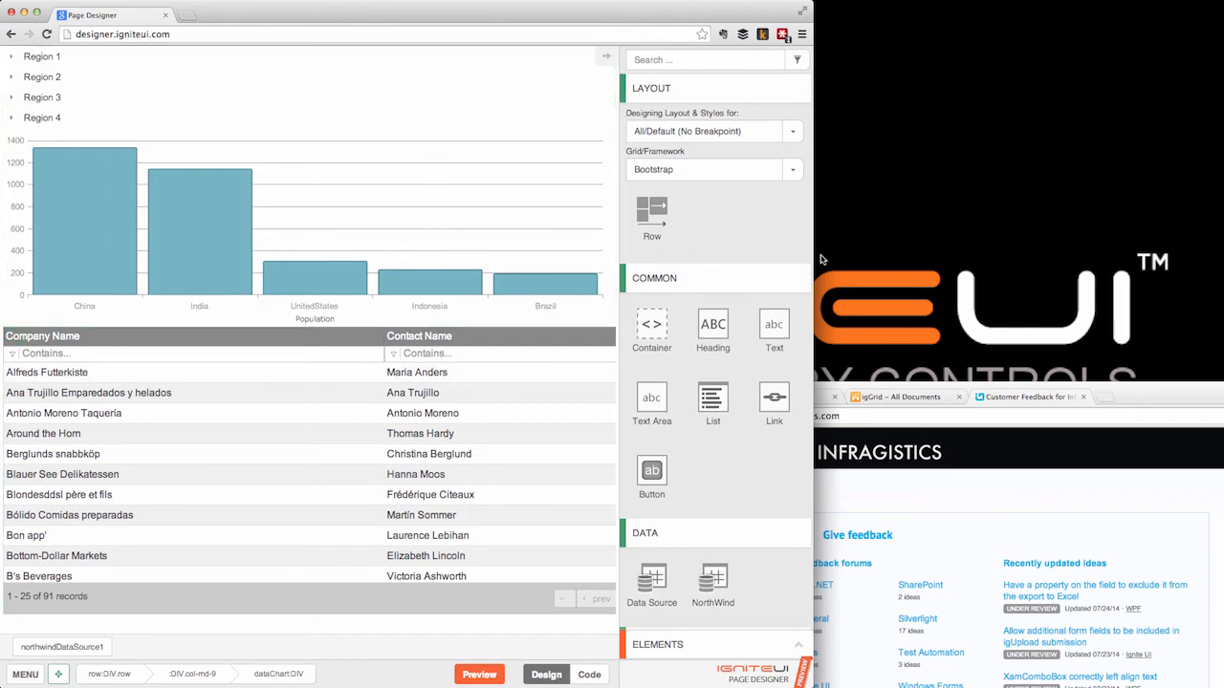
pyautogui.moveTo(812, 249); pyautogui.dragTo(1221, 237)
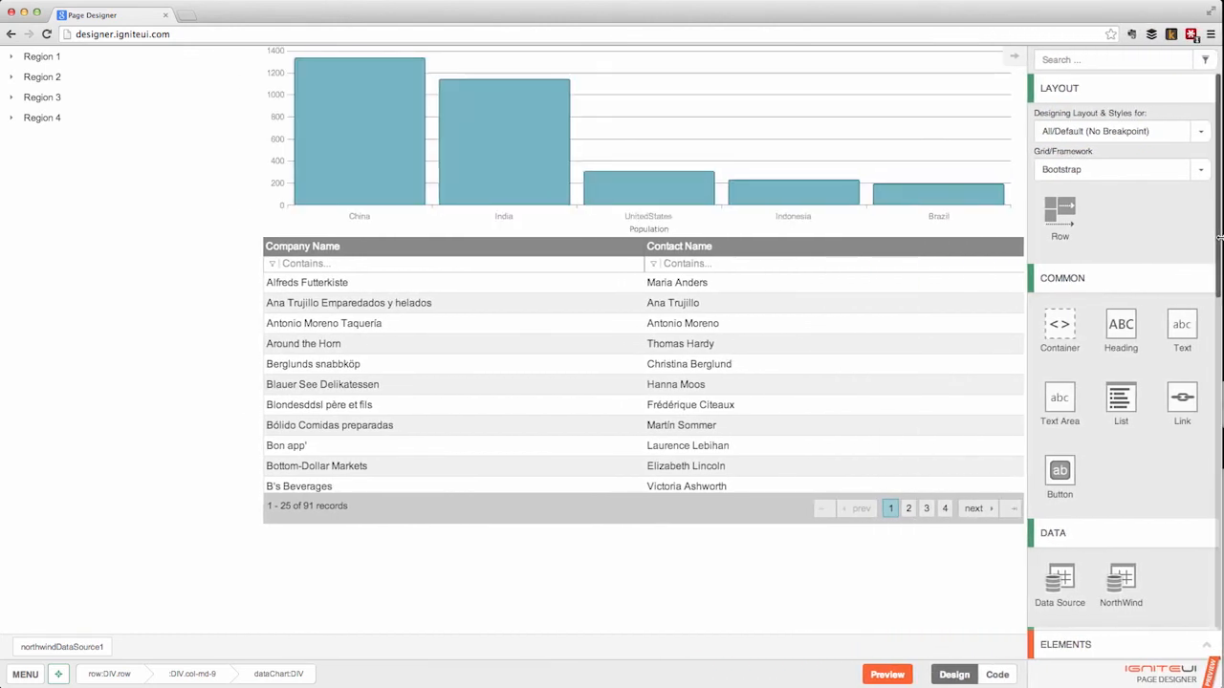
# Step: Add a Tablet breakpoint to the page's layout and styles
pyautogui.click(1201, 131)
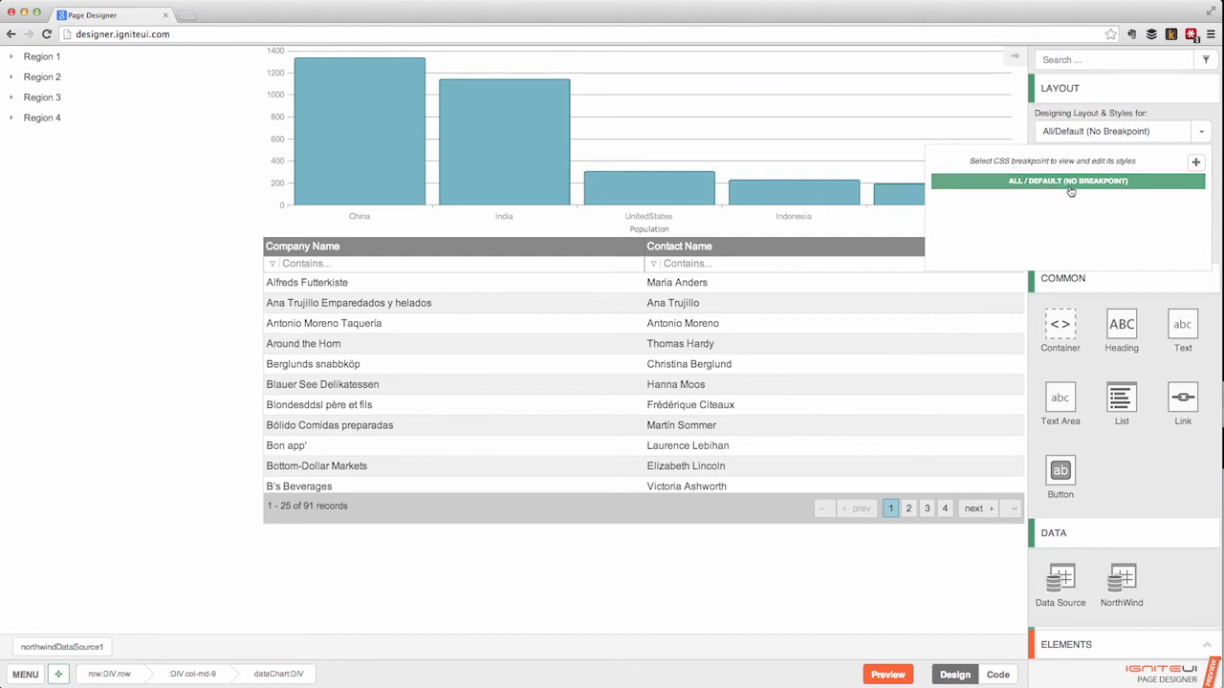
pyautogui.click(1197, 164)
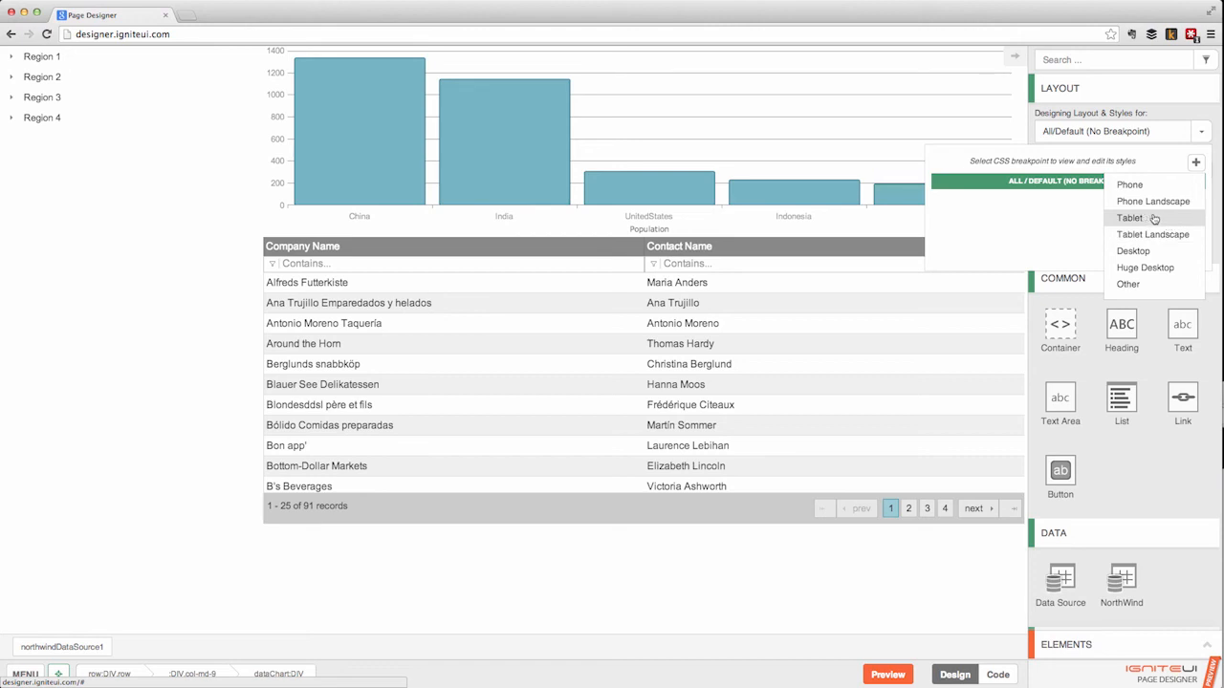
pyautogui.click(1129, 218)
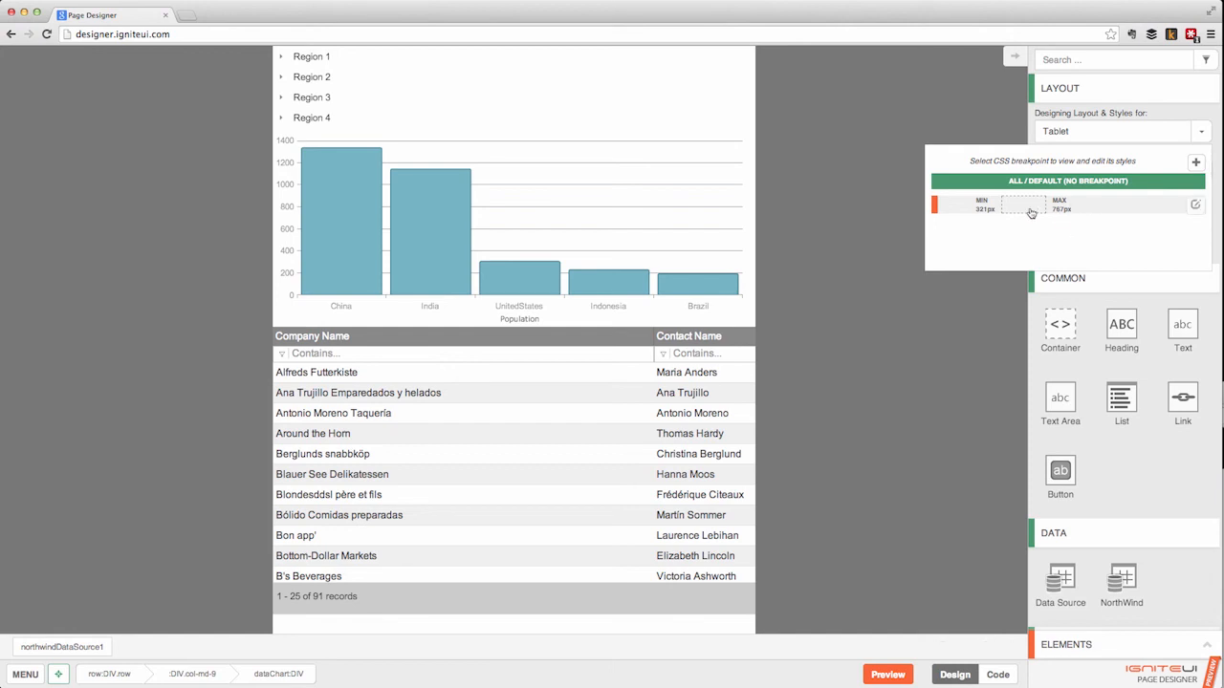
# Step: Rename the Tablet breakpoint as Medium and save it
pyautogui.click(1194, 208)
pyautogui.doubleClick(947, 220)
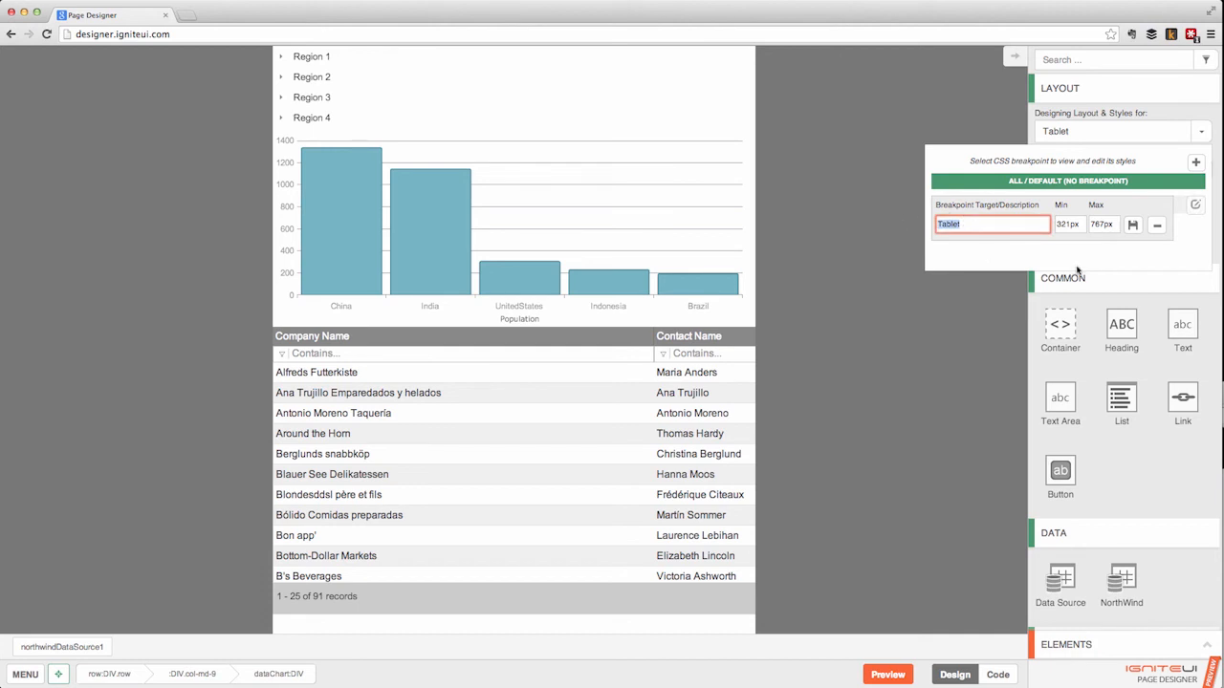
pyautogui.write('Medium')
pyautogui.click(1103, 226)
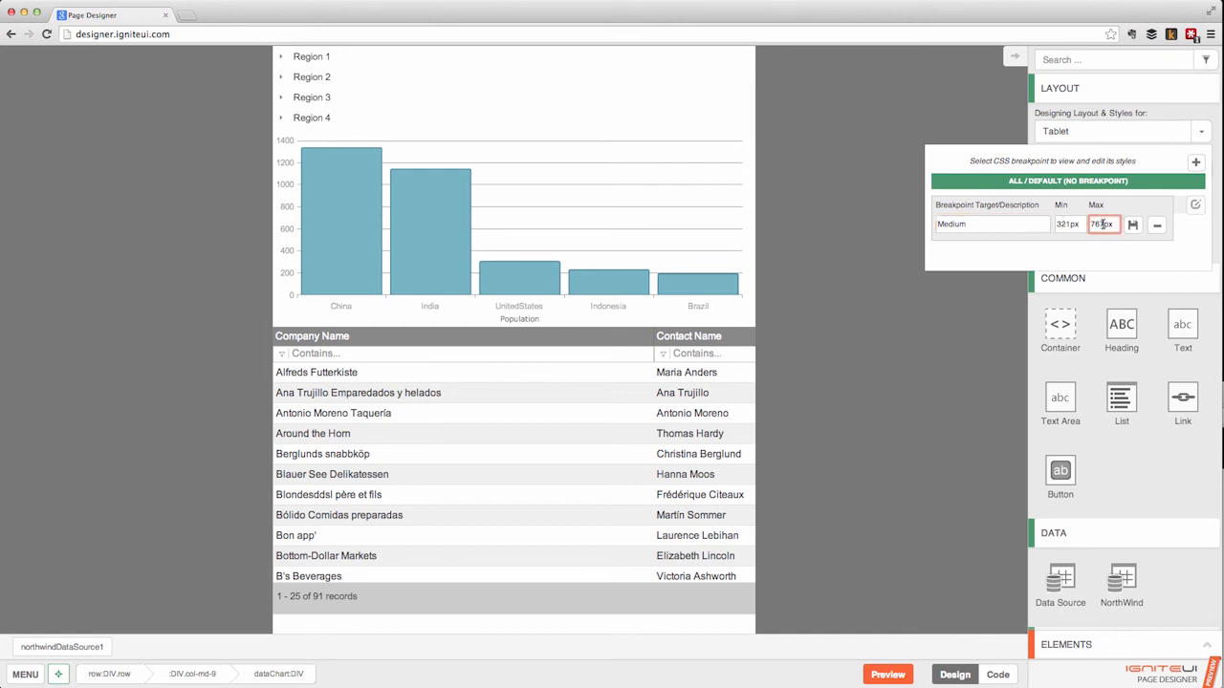
pyautogui.click(1132, 226)
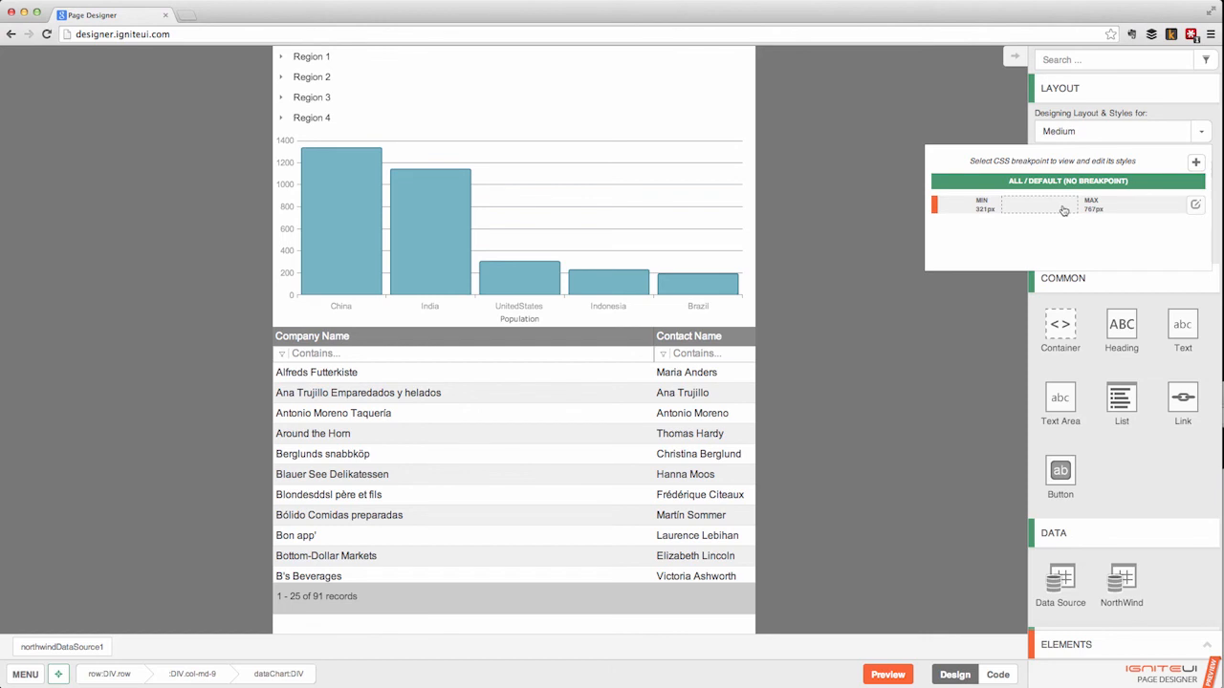
# Step: Switch the design layout to All/Default and back to the Medium breakpoint, and inspect the width range of Medium in the breakpoint list
pyautogui.click(1096, 209)
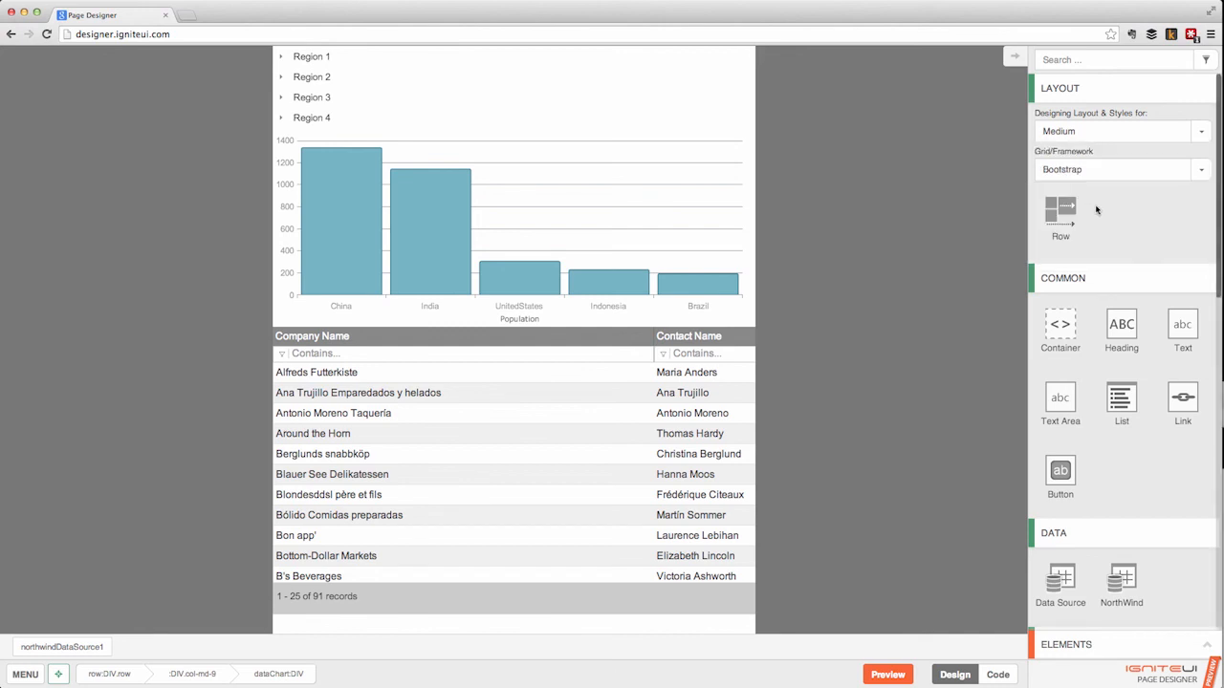
pyautogui.click(1201, 131)
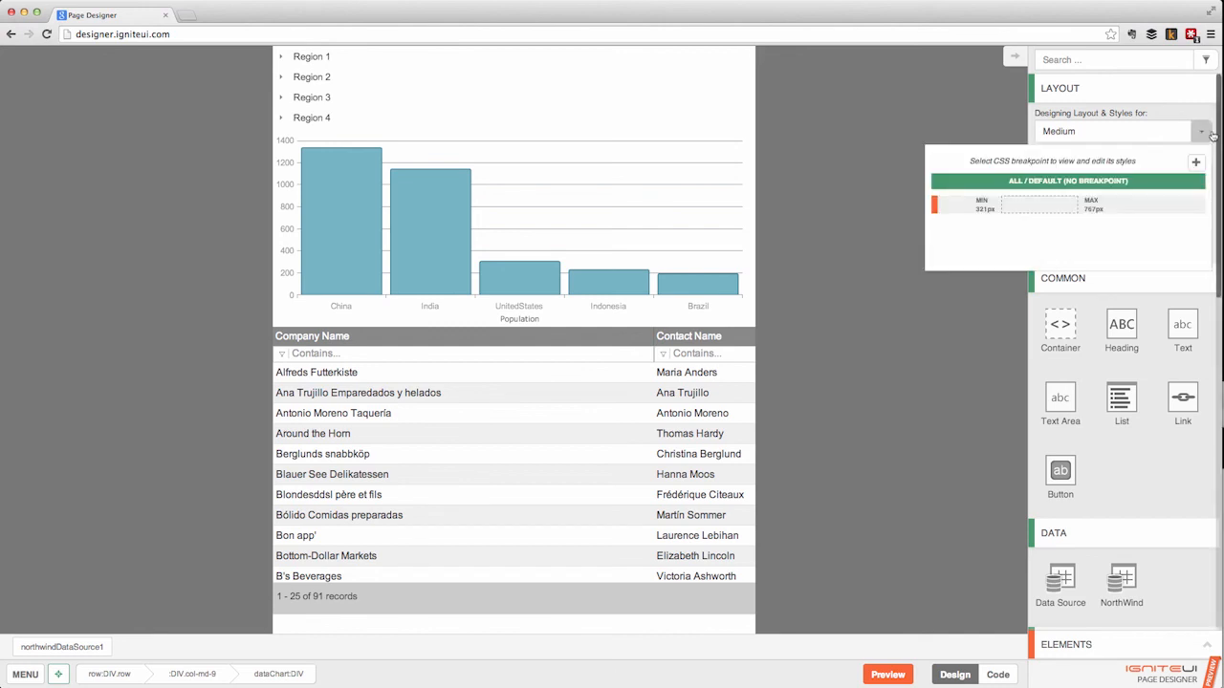
pyautogui.click(1127, 182)
pyautogui.click(1202, 132)
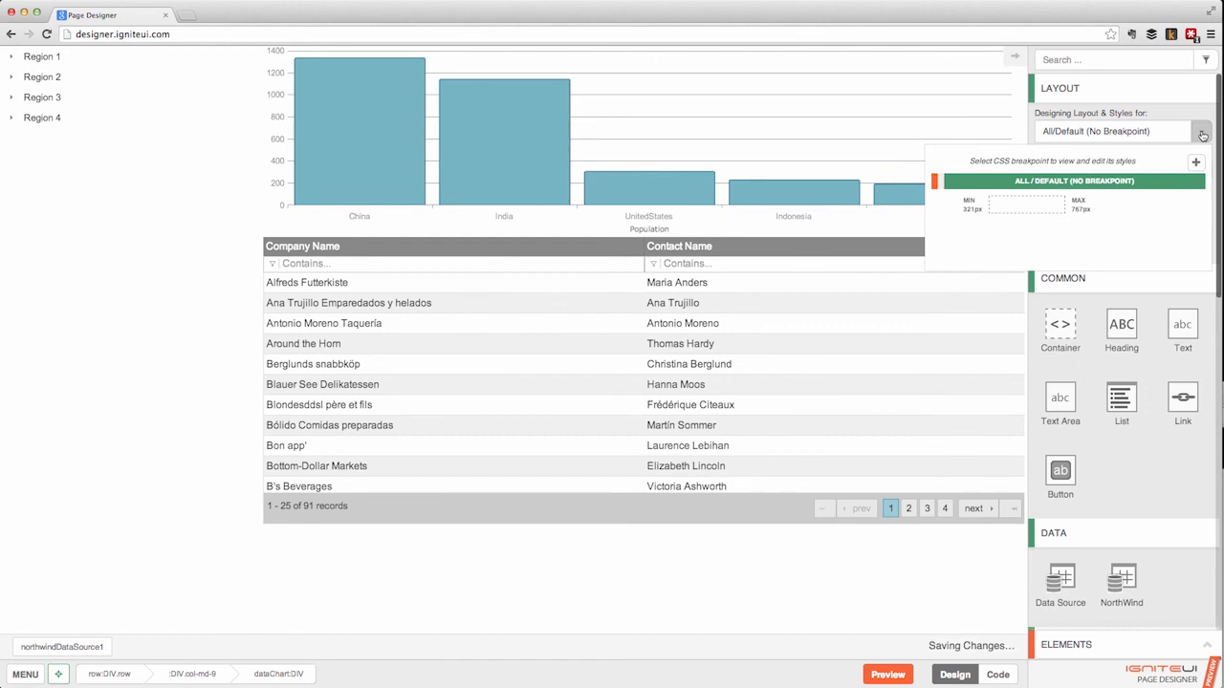
pyautogui.click(1043, 212)
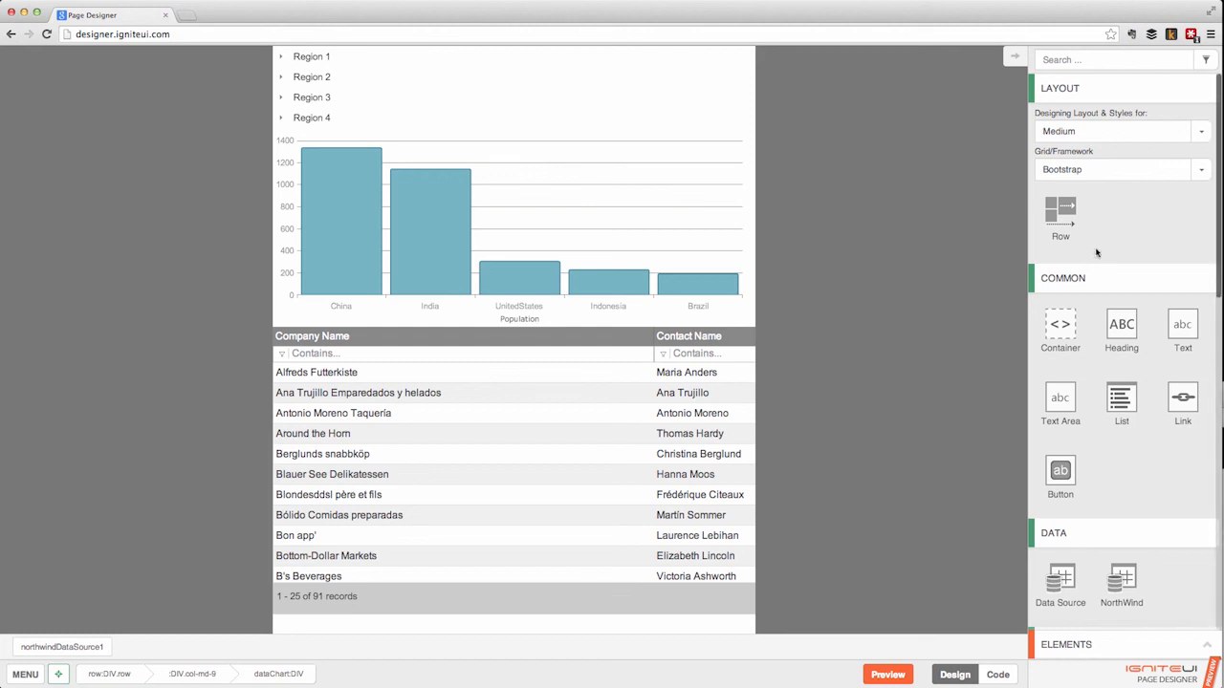
pyautogui.click(1198, 132)
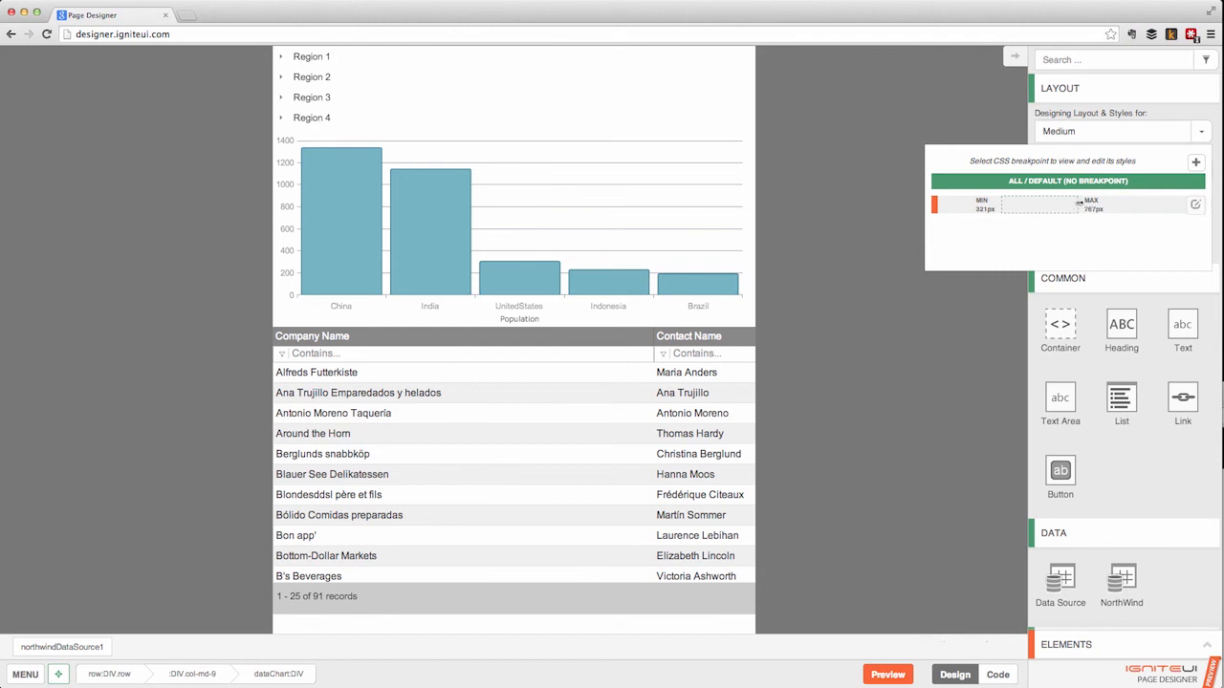
pyautogui.moveTo(1079, 203); pyautogui.dragTo(1081, 203)
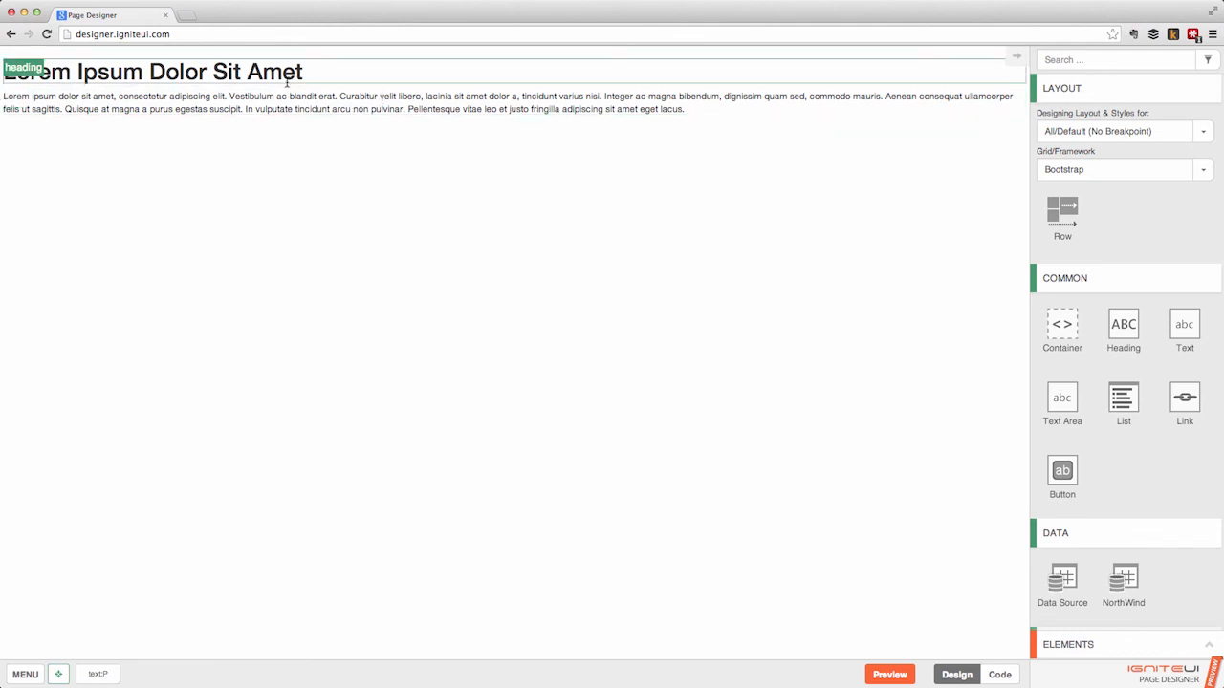
# Step: Check the heading and text at the Phone and Tablet breakpoints, and leave Phone as the active design layout
pyautogui.click(333, 84)
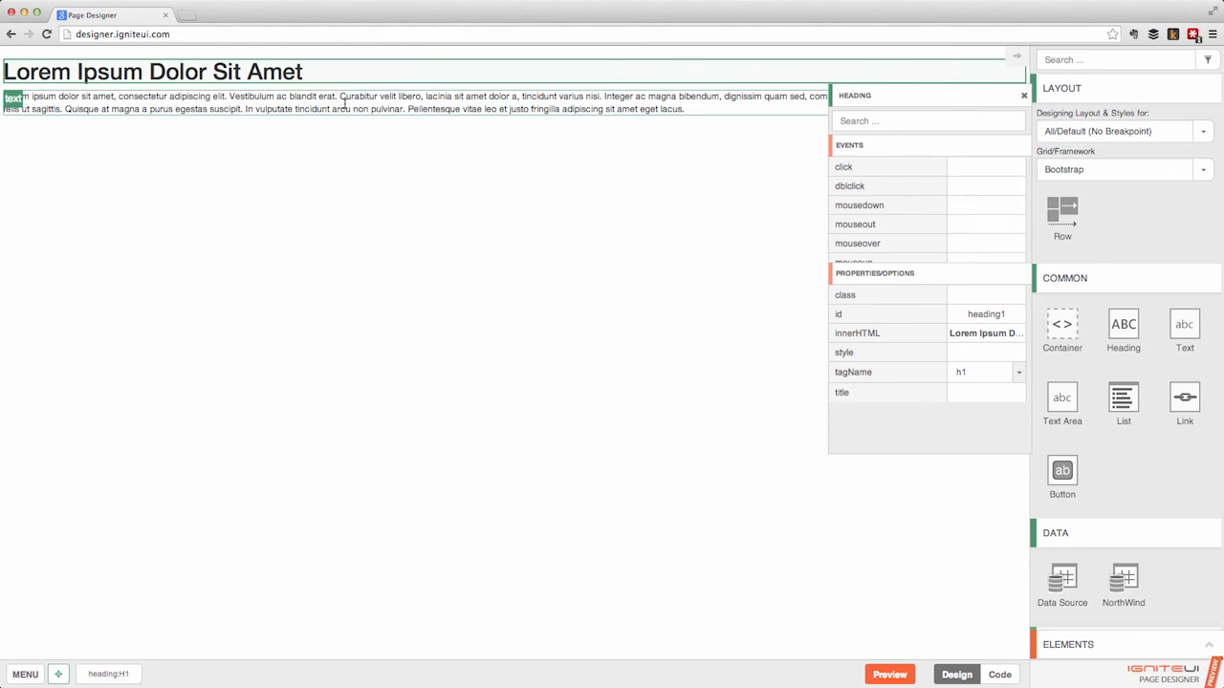
pyautogui.click(454, 158)
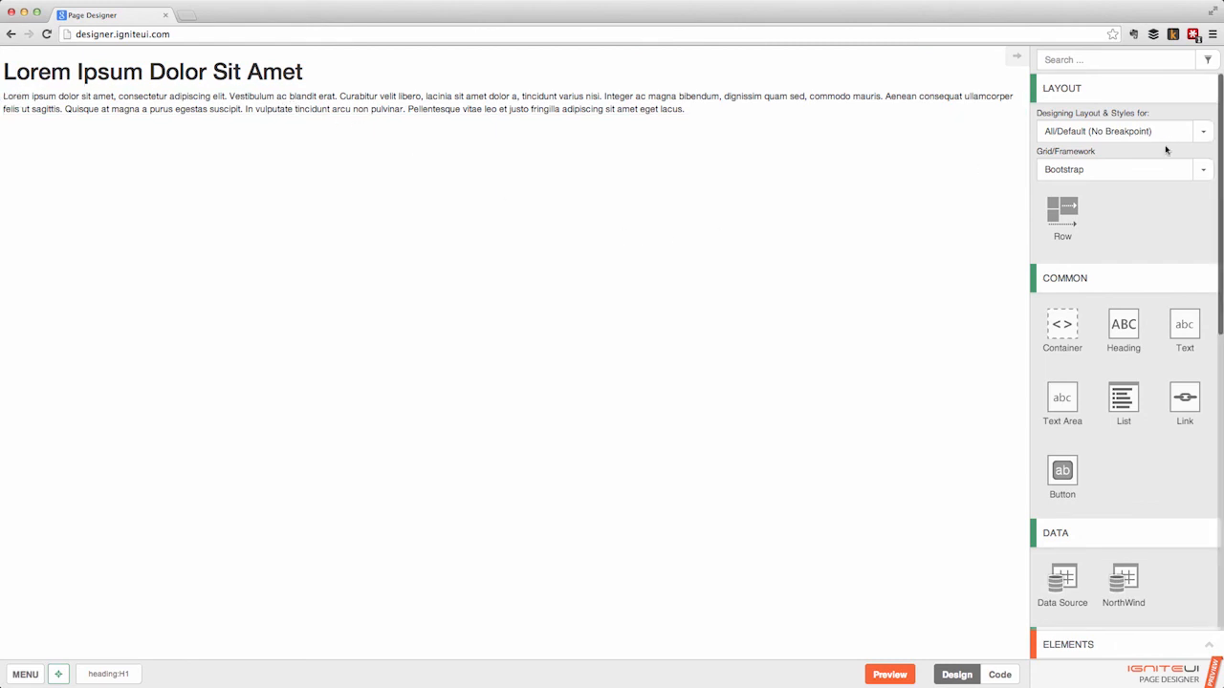
pyautogui.click(1201, 133)
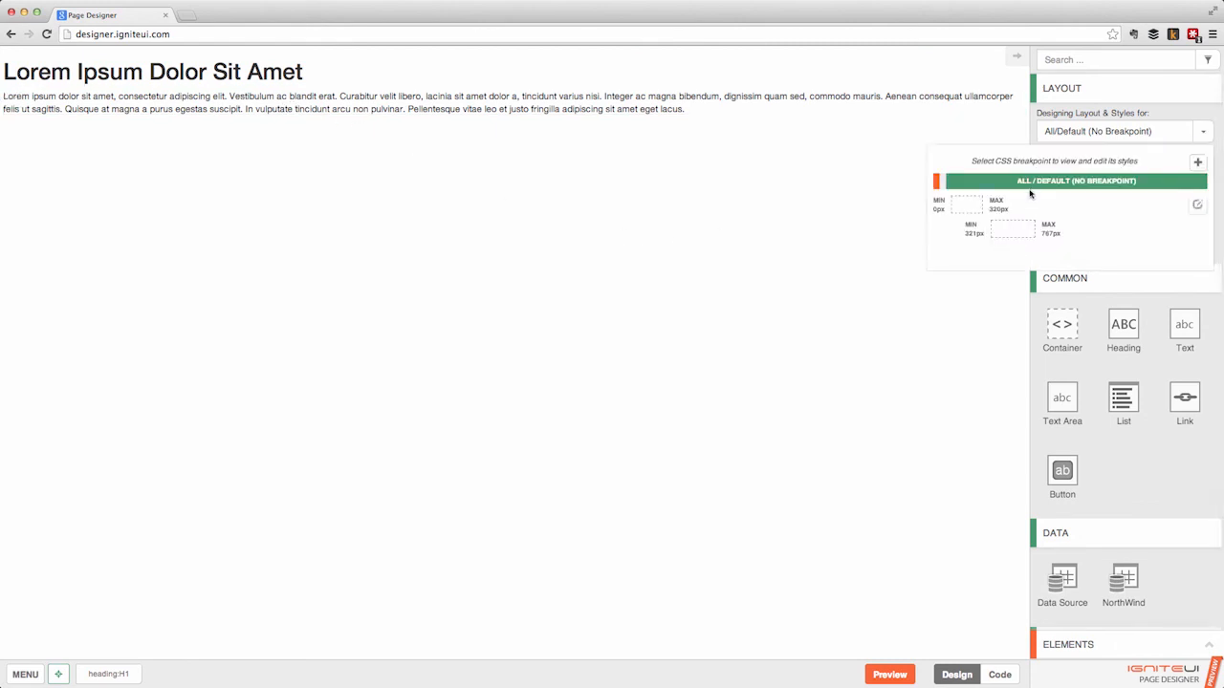
pyautogui.click(1098, 202)
pyautogui.click(1207, 137)
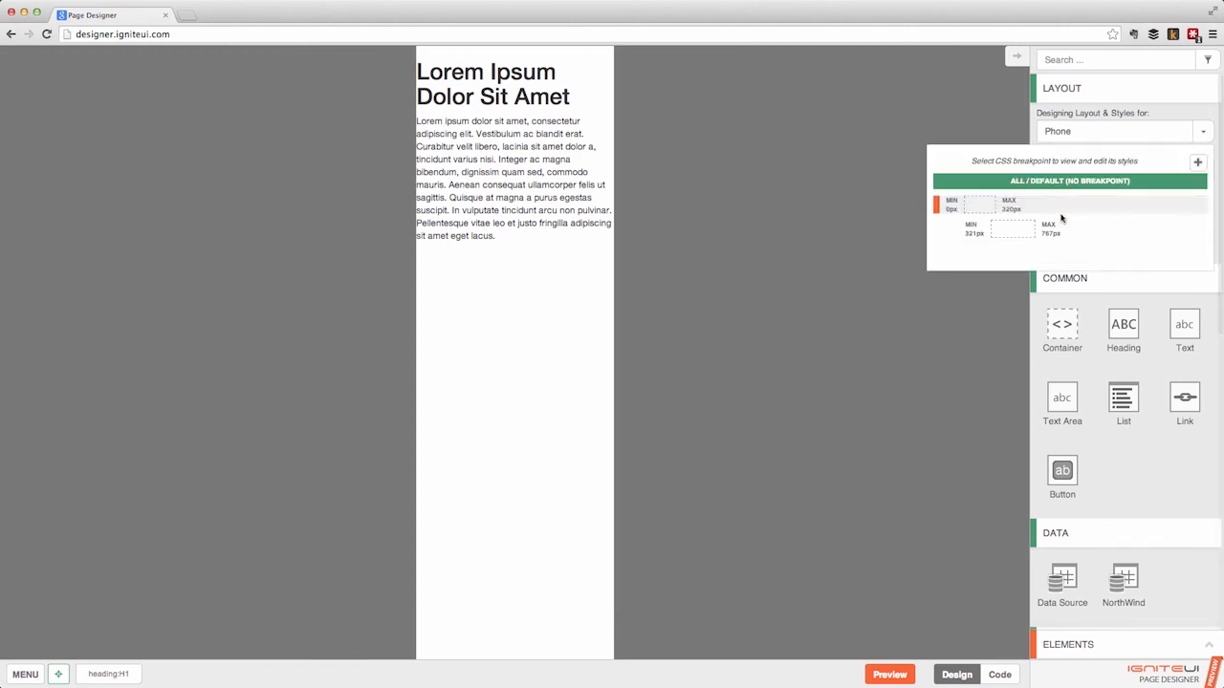
pyautogui.click(1090, 230)
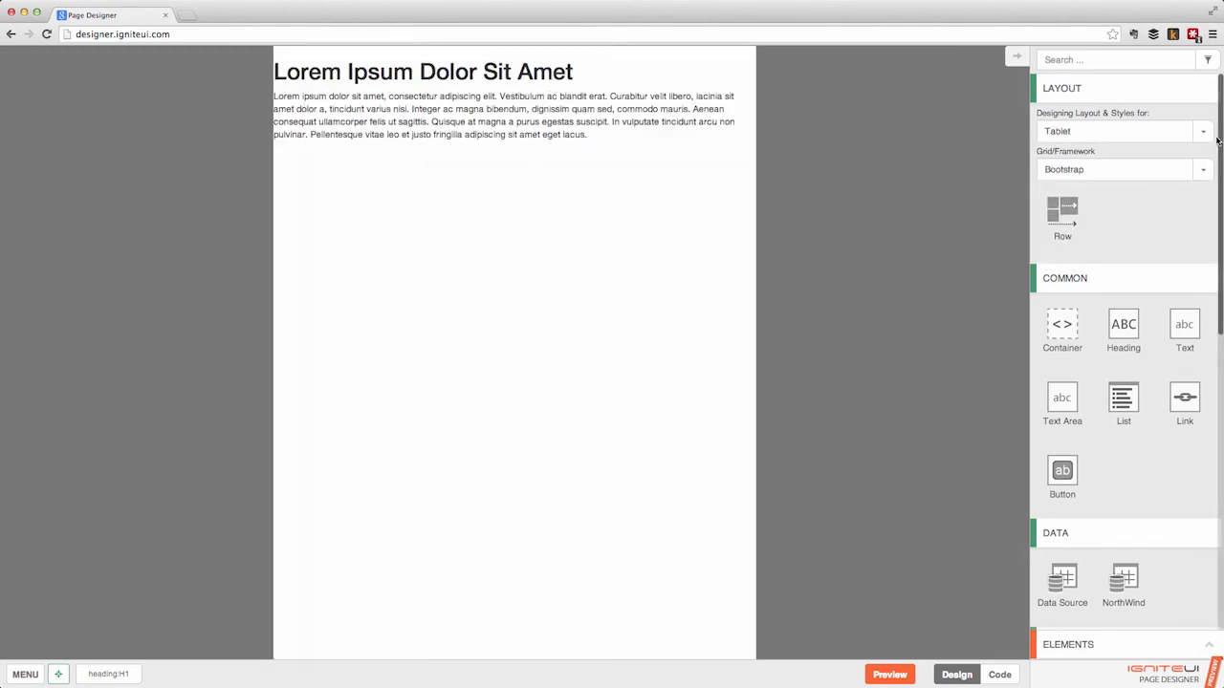
pyautogui.click(1203, 132)
pyautogui.click(1080, 201)
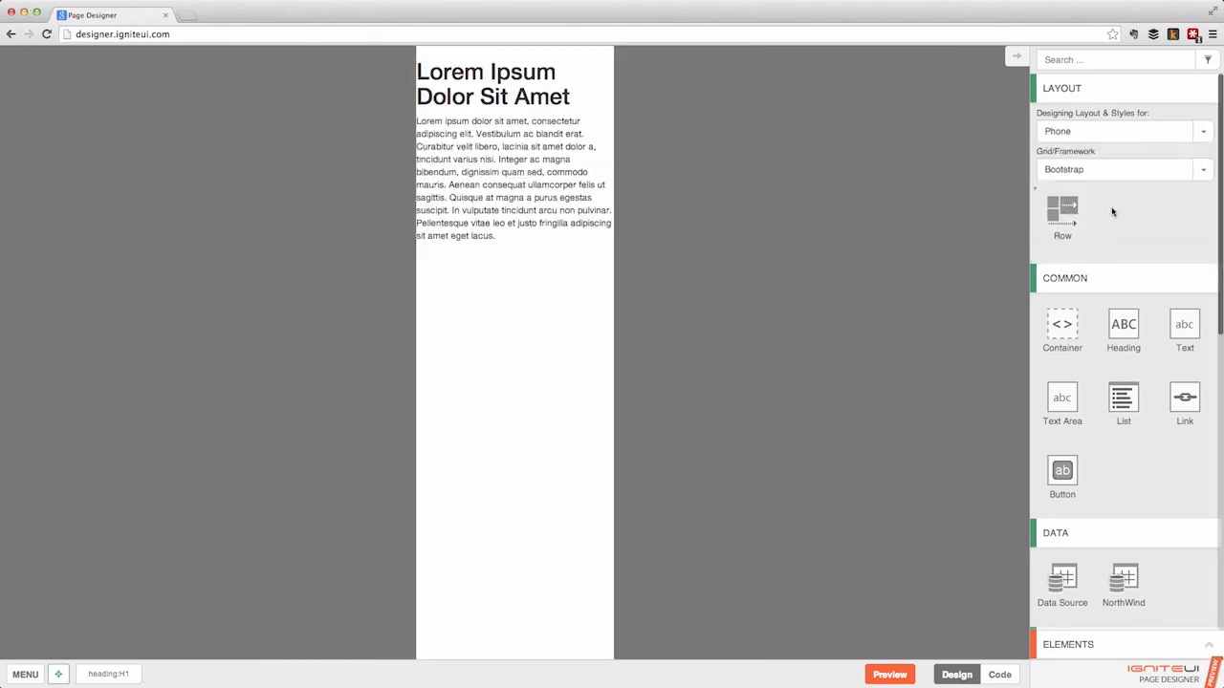
# Step: Create a CSS class for the heading from its class property and highlight the Phone media query in the code
pyautogui.click(519, 86)
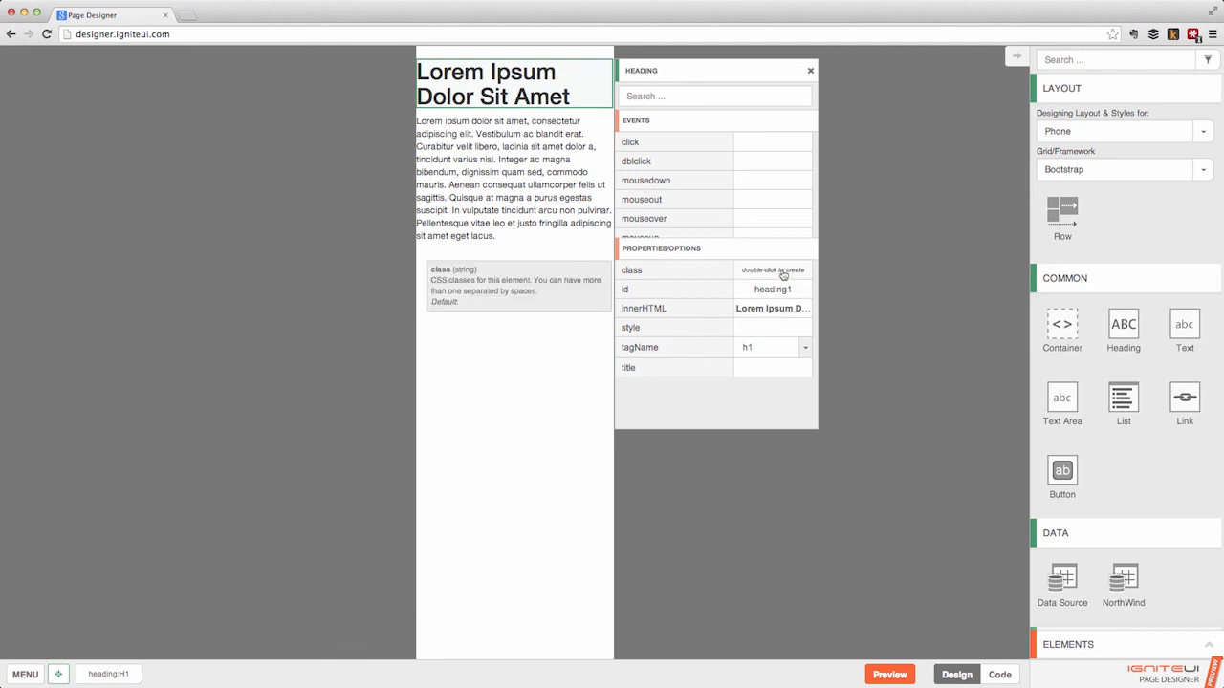
pyautogui.doubleClick(783, 276)
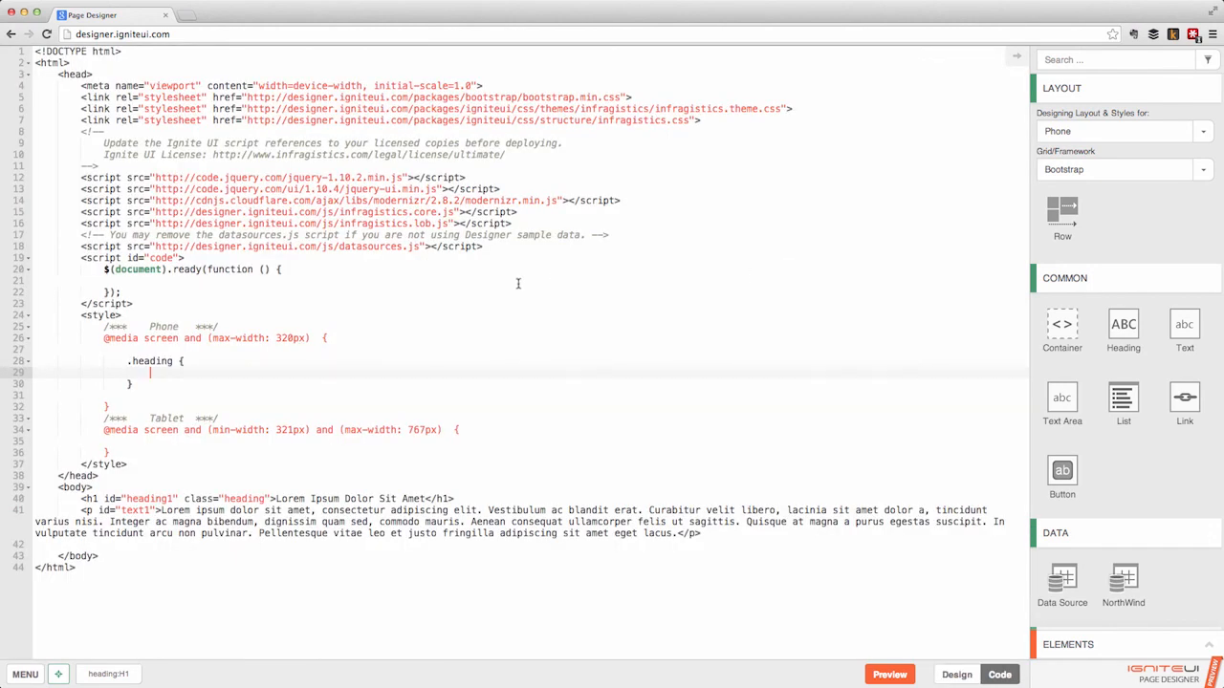
pyautogui.moveTo(92, 326); pyautogui.dragTo(323, 359)
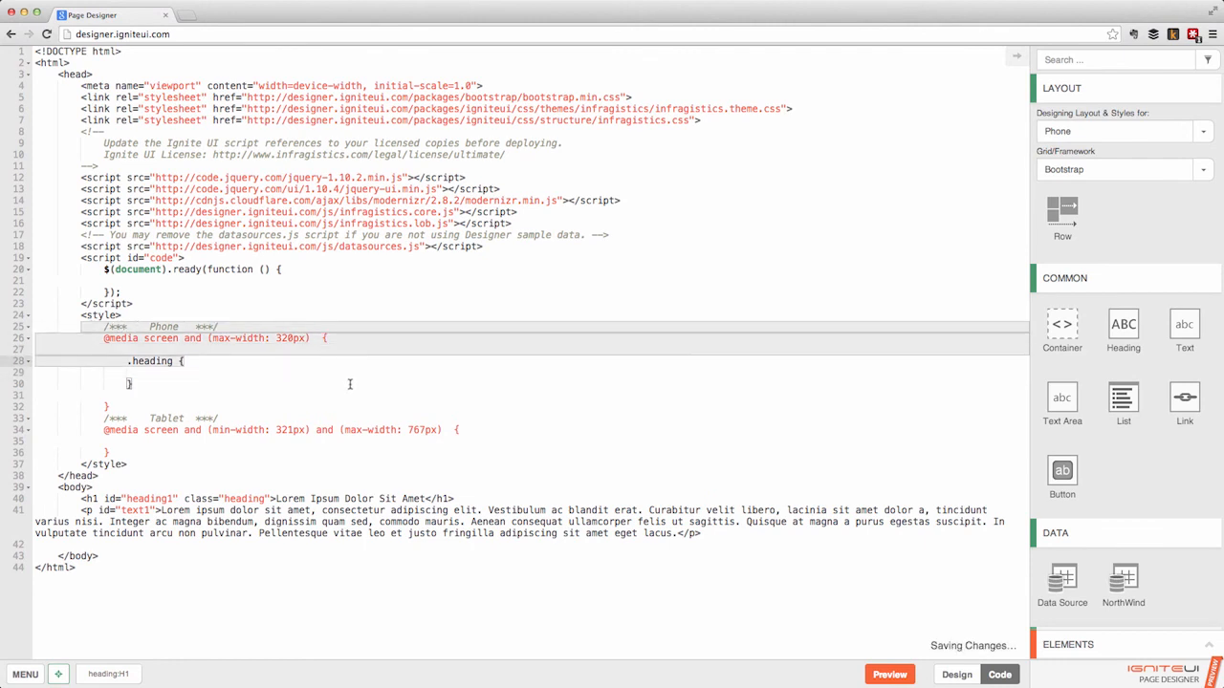
# Step: Add a font-size of 1.8rem to the .heading rule inside the Phone media query
pyautogui.click(298, 376)
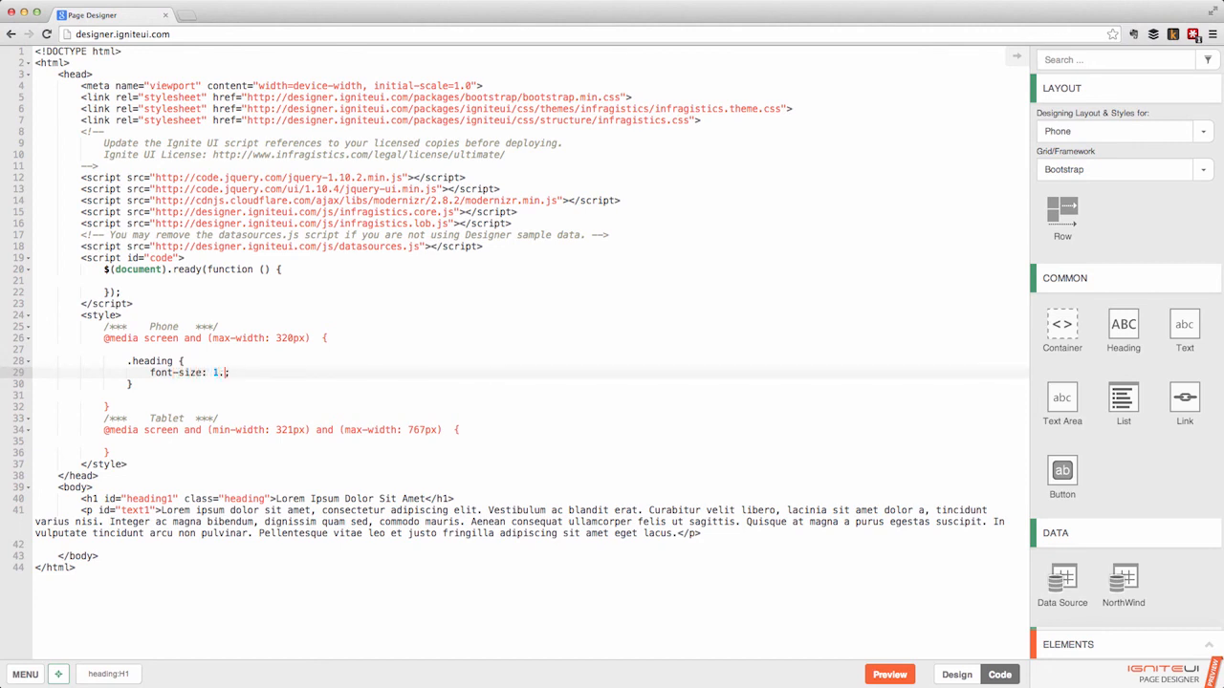
pyautogui.write('m')
pyautogui.press('BackSpace')
pyautogui.press('BackSpace')
pyautogui.write('rem')
# Step: Compare the heading in the Phone and Tablet designs and review the media queries in the page code
pyautogui.click(956, 674)
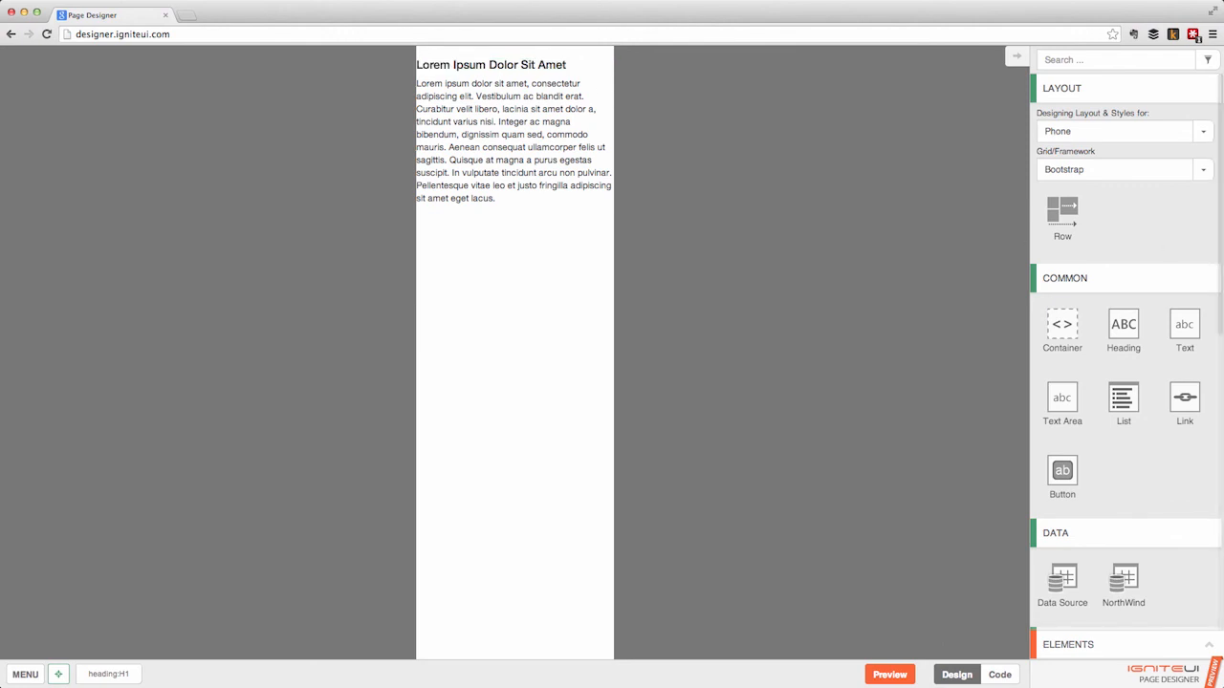
pyautogui.click(1203, 131)
pyautogui.click(1111, 230)
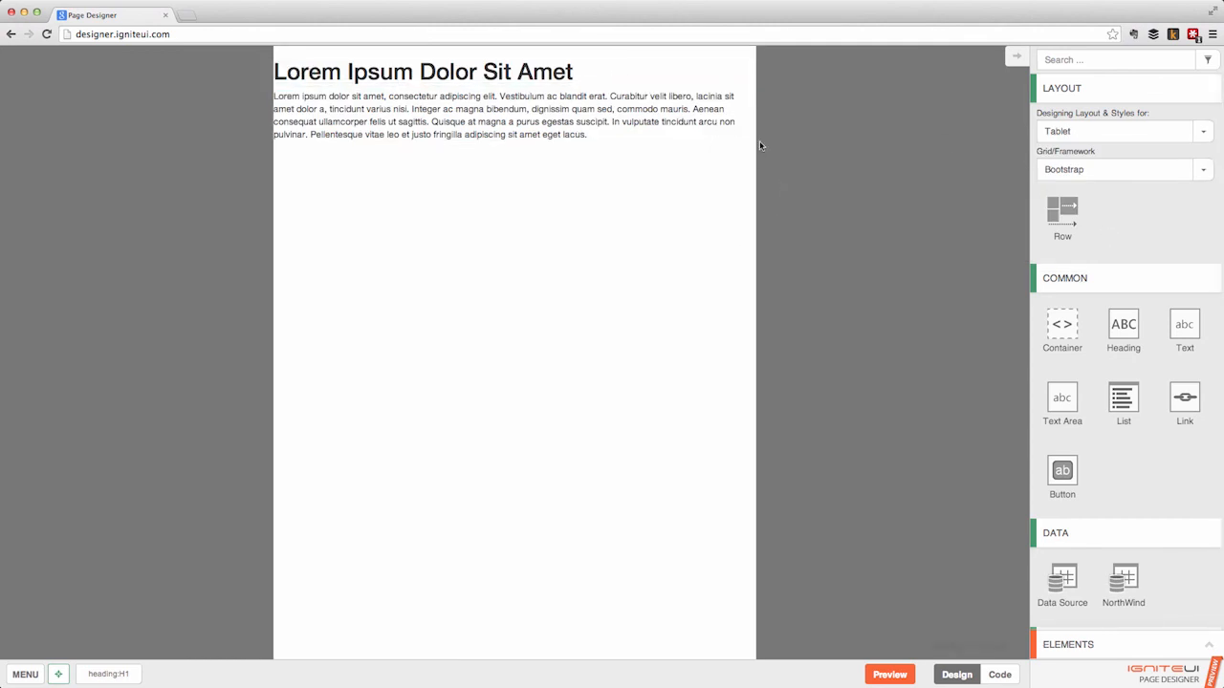
pyautogui.click(1004, 676)
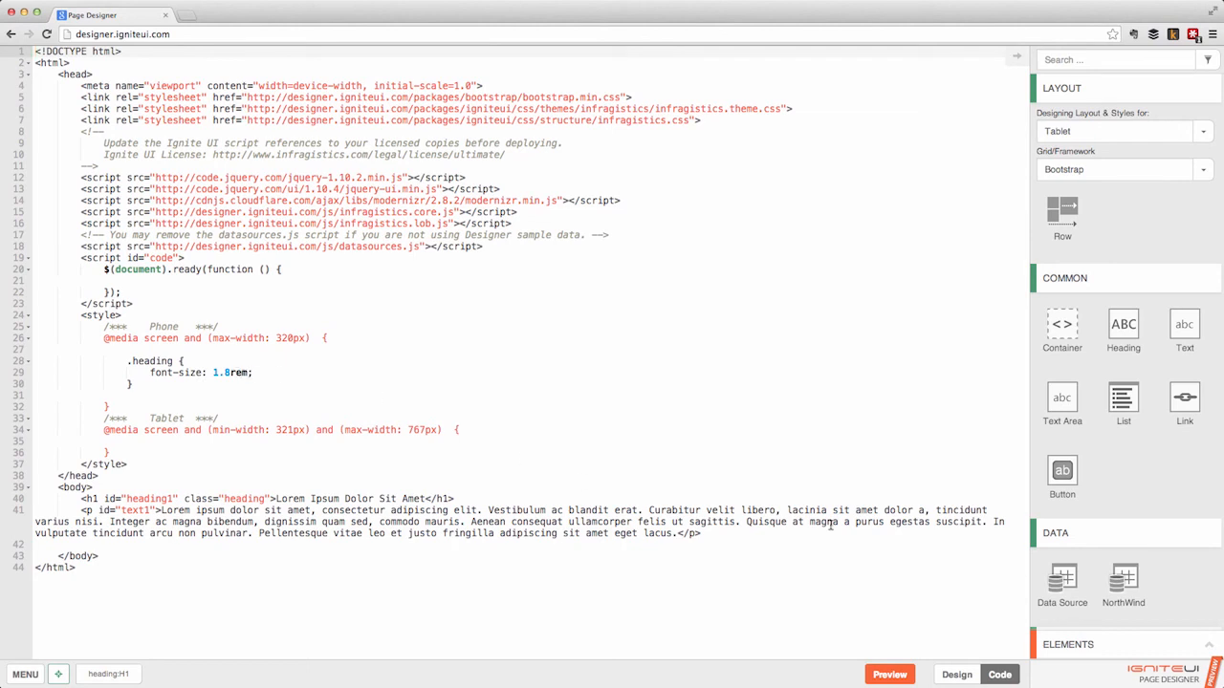
pyautogui.click(958, 675)
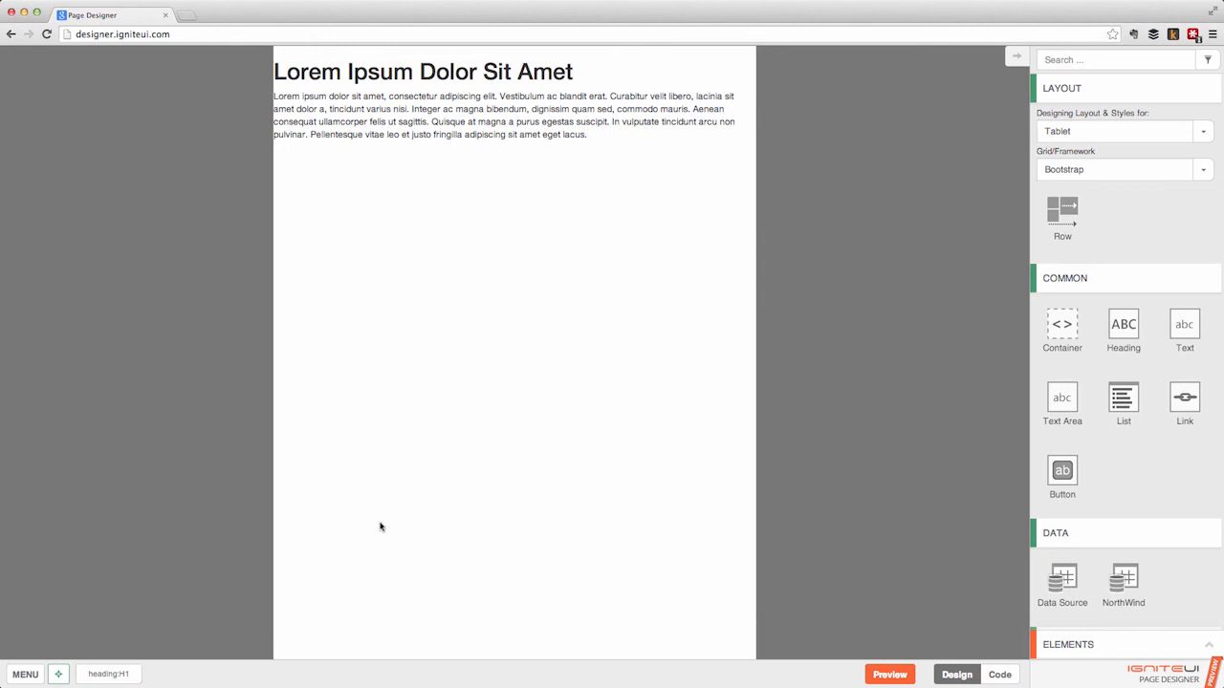
# Step: Look over the component toolbox and open the designer's main menu to view its feedback and support entries
pyautogui.scroll(-5, 1155, 415)
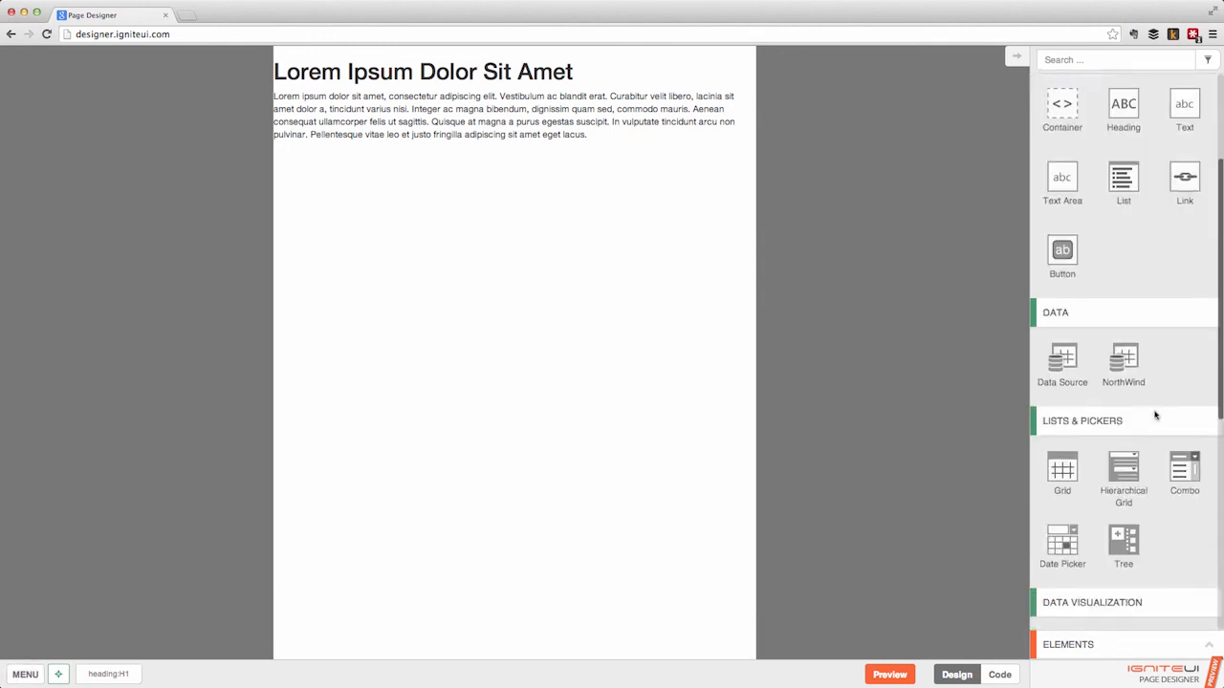
pyautogui.scroll(5, 1156, 415)
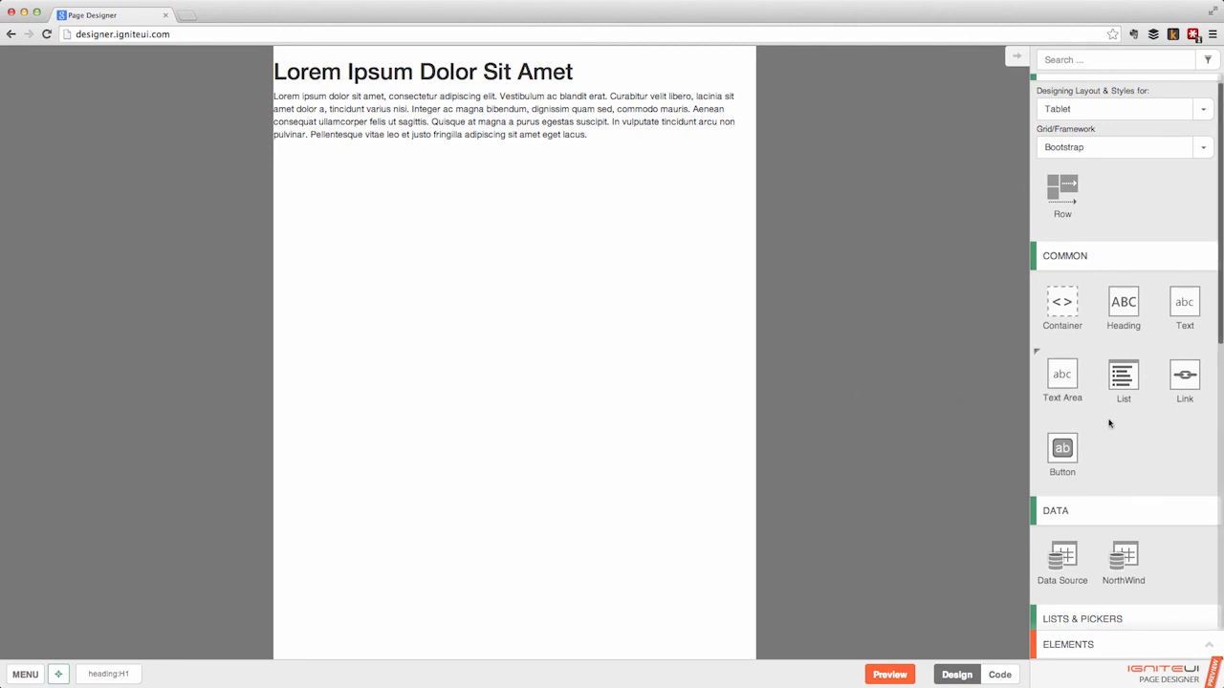
pyautogui.click(25, 674)
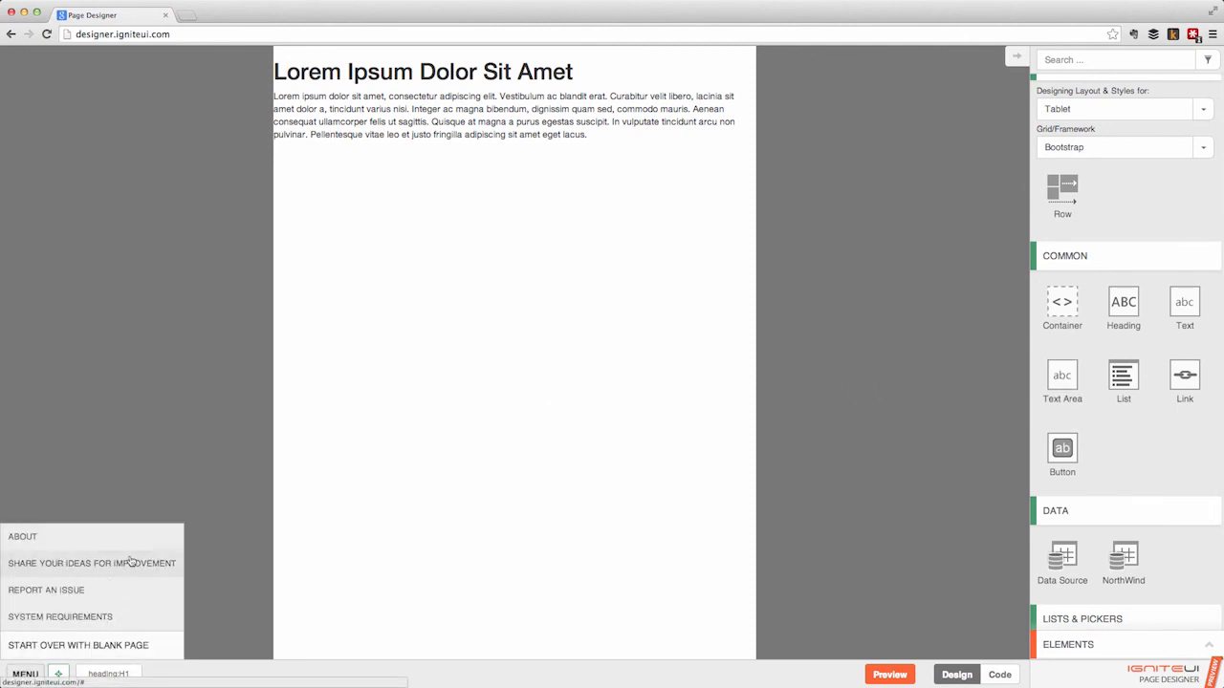